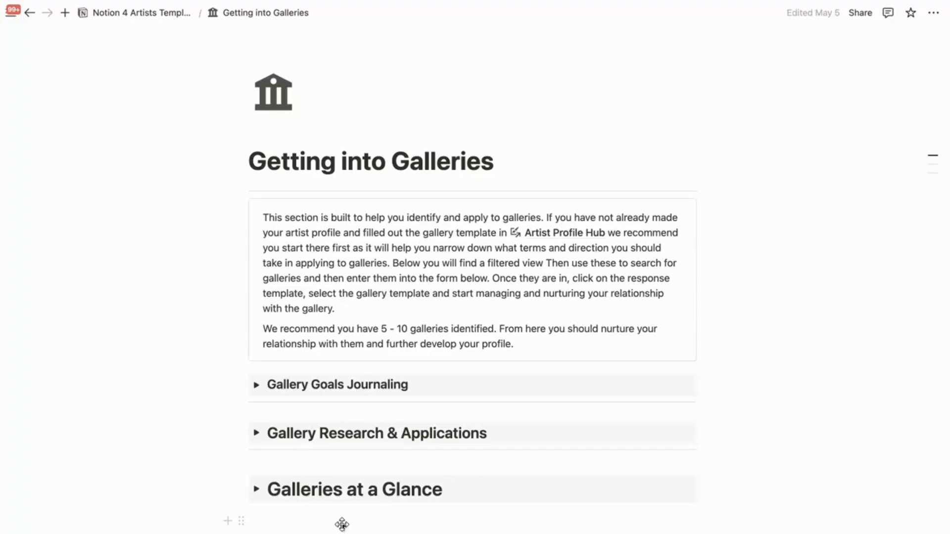
- Open the Identifying Gallery Goals page from the Gallery Goals Journaling section and look through its numbered guide sections
left_click(256, 384)
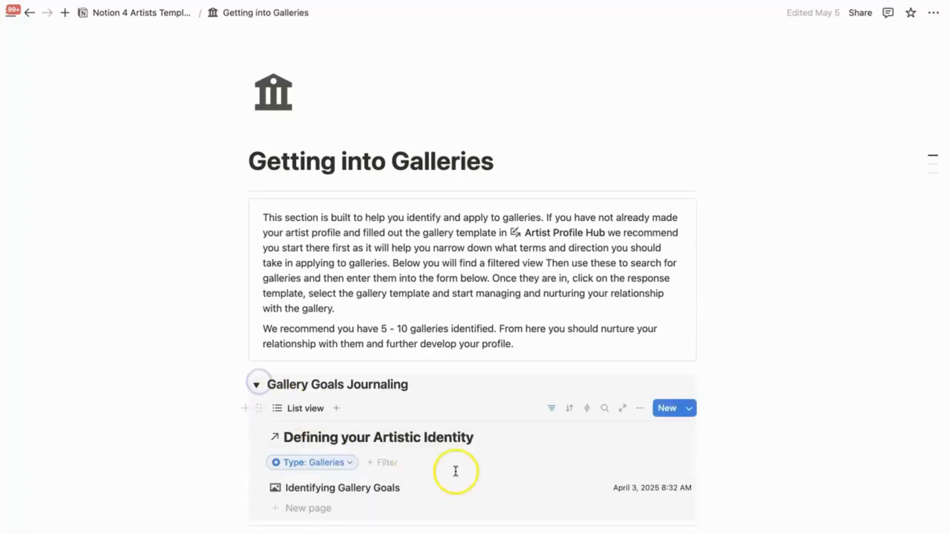
scroll(452, 470, "down", 2)
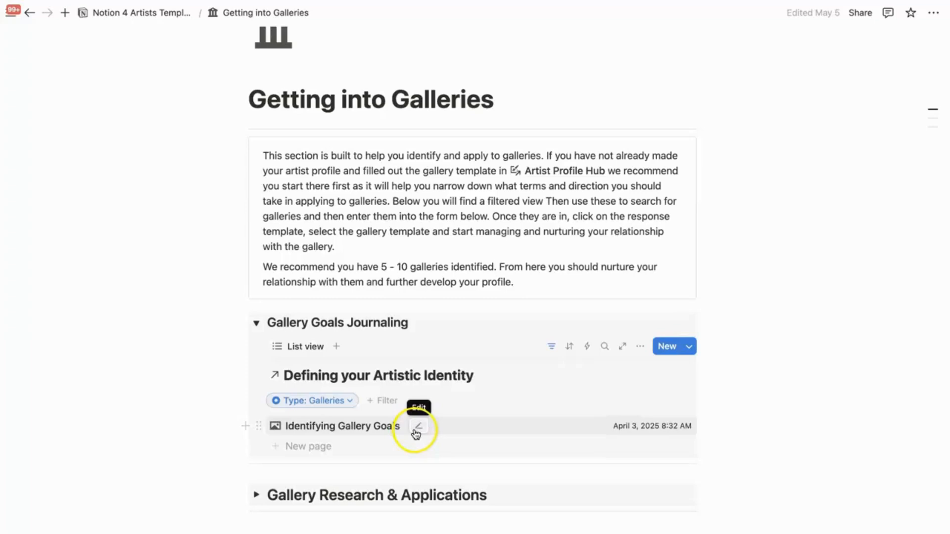
left_click(417, 427)
left_click(421, 429)
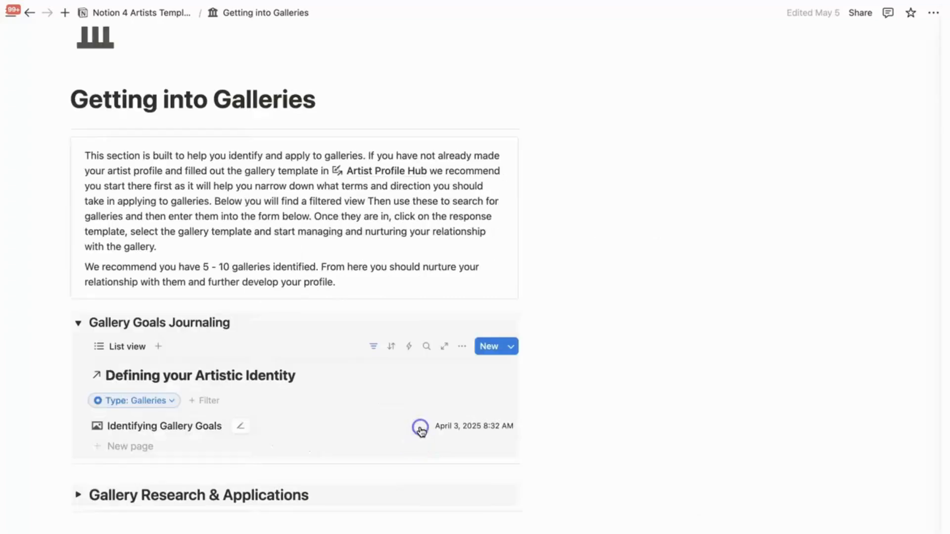
scroll(671, 369, "down", 3)
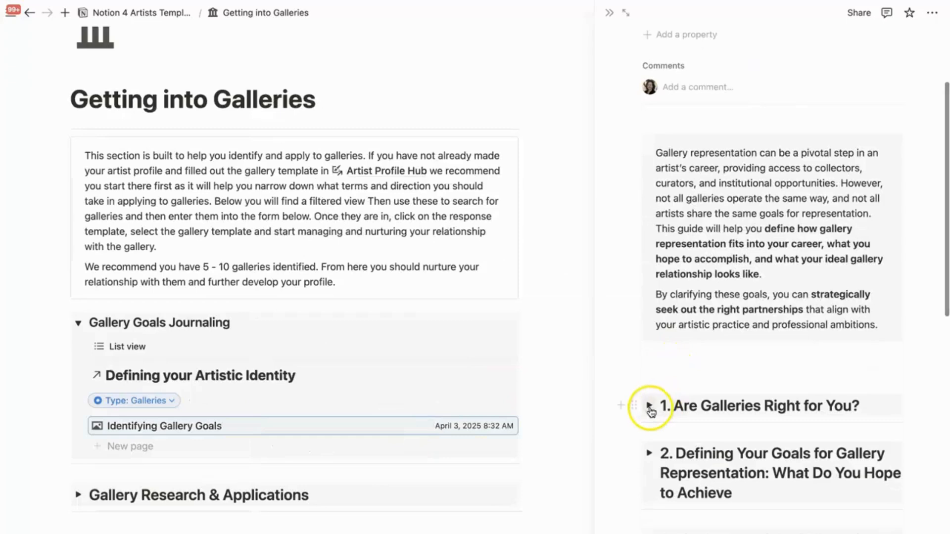
scroll(651, 403, "down", 3)
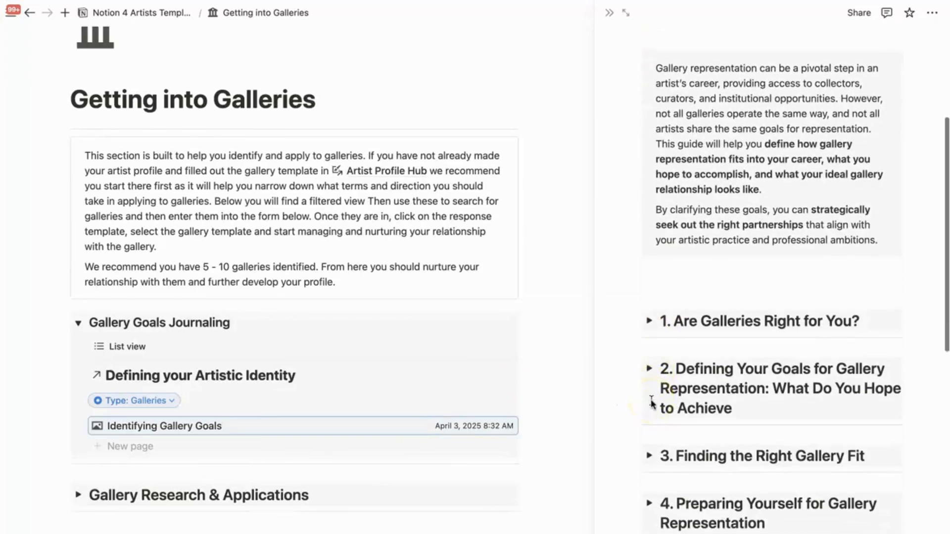
scroll(651, 396, "down", 3)
scroll(651, 392, "down", 5)
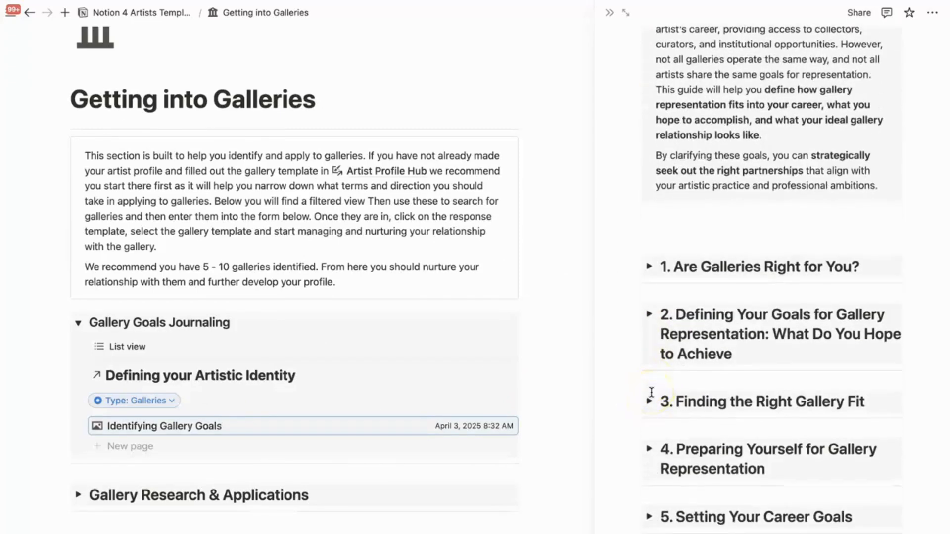
scroll(651, 392, "up", 2)
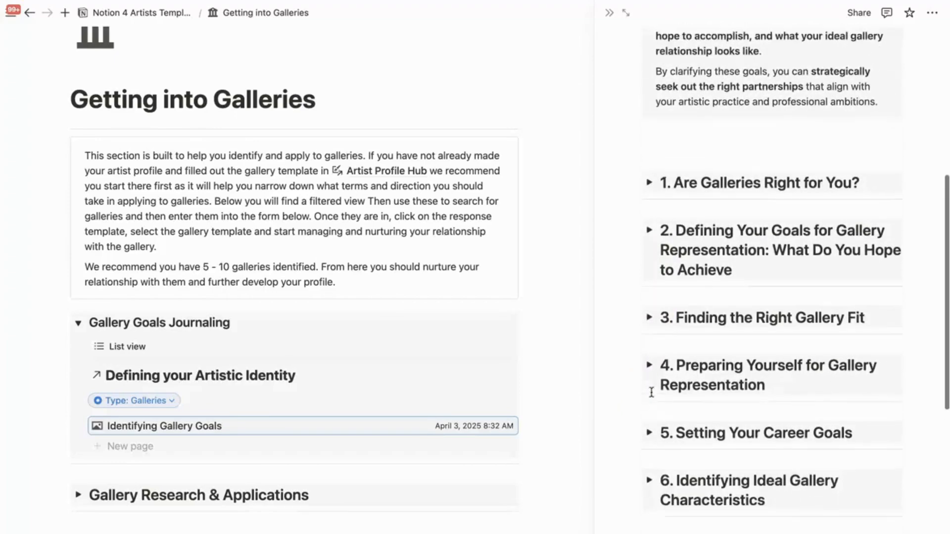
- Expand section 1, Are Galleries Right for You?, review its benefits, drawbacks and reflective questions, and collapse it
left_click(648, 182)
scroll(728, 318, "down", 4)
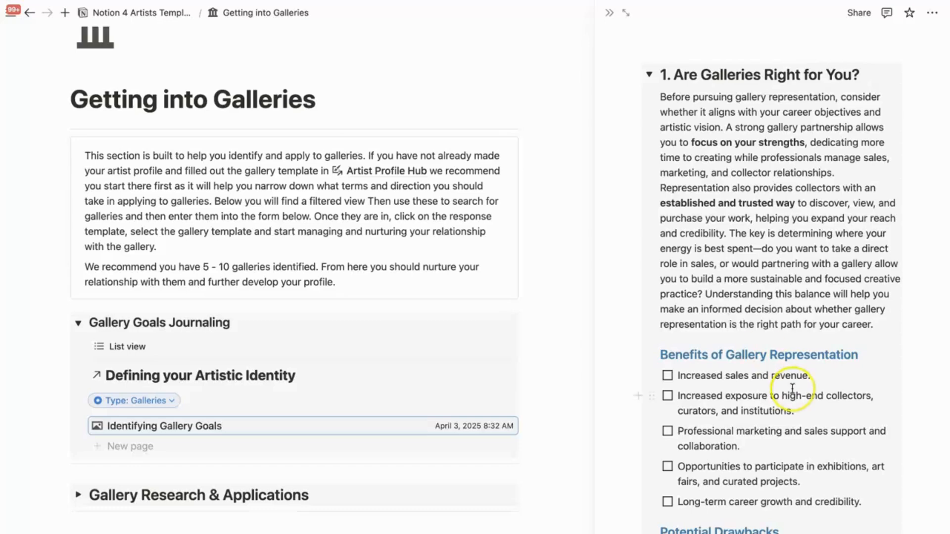
scroll(792, 388, "down", 5)
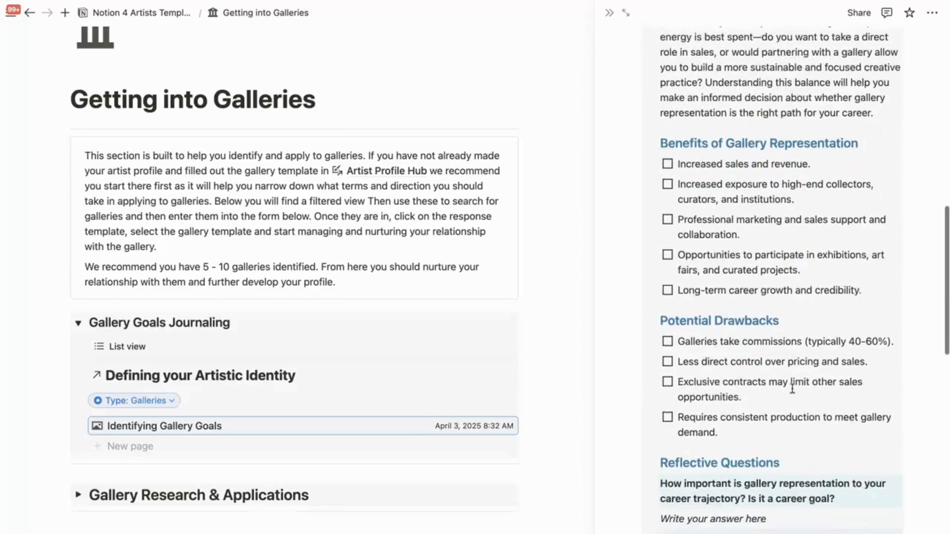
scroll(792, 389, "down", 3)
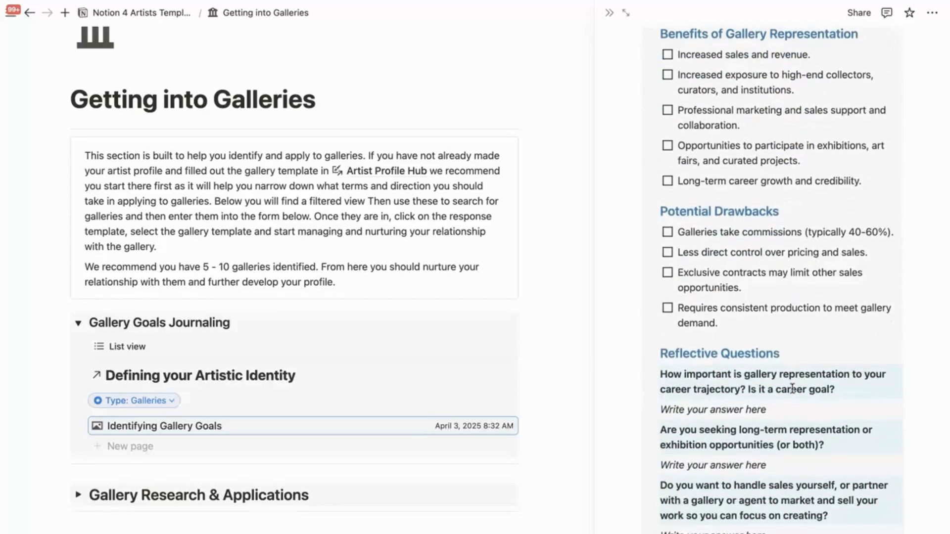
scroll(793, 389, "up", 7)
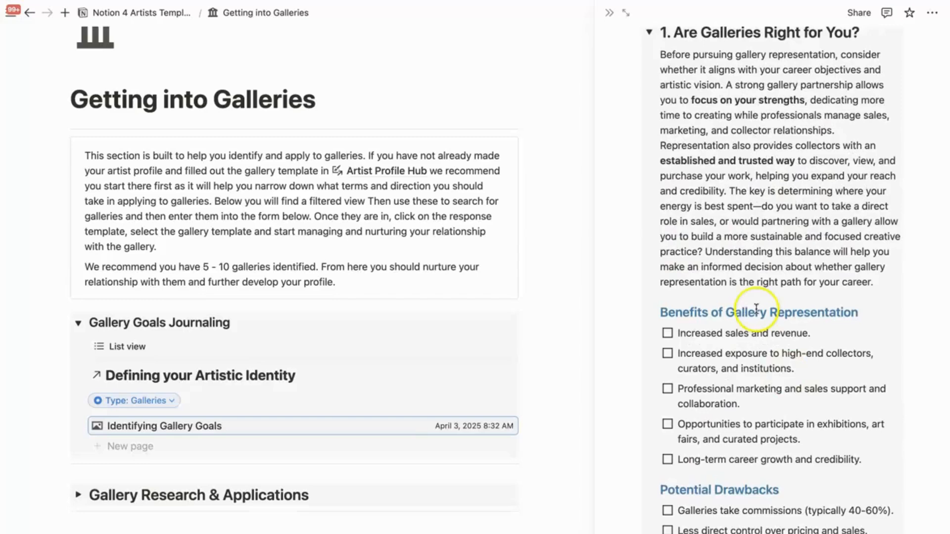
left_click(649, 33)
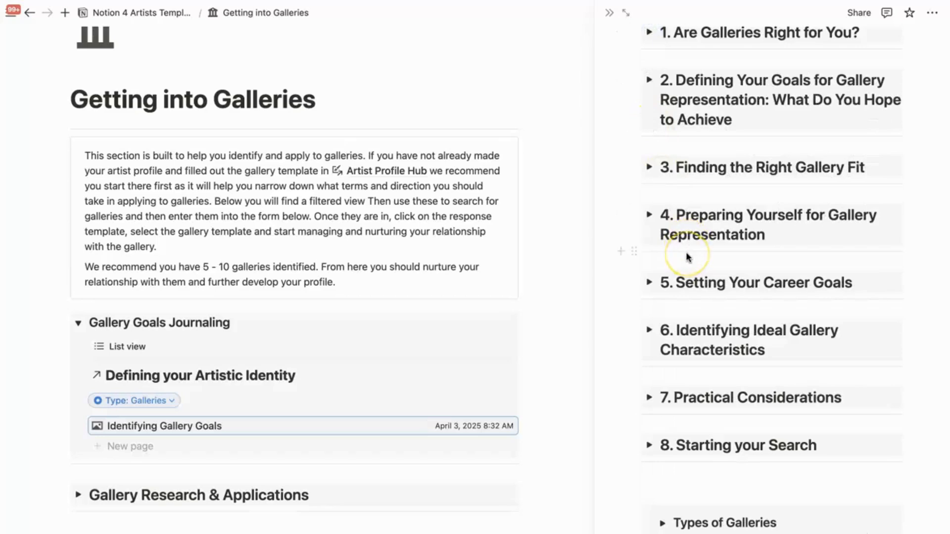
- Review the Types of Galleries section at the end of the guide and close the side page
scroll(687, 257, "down", 3)
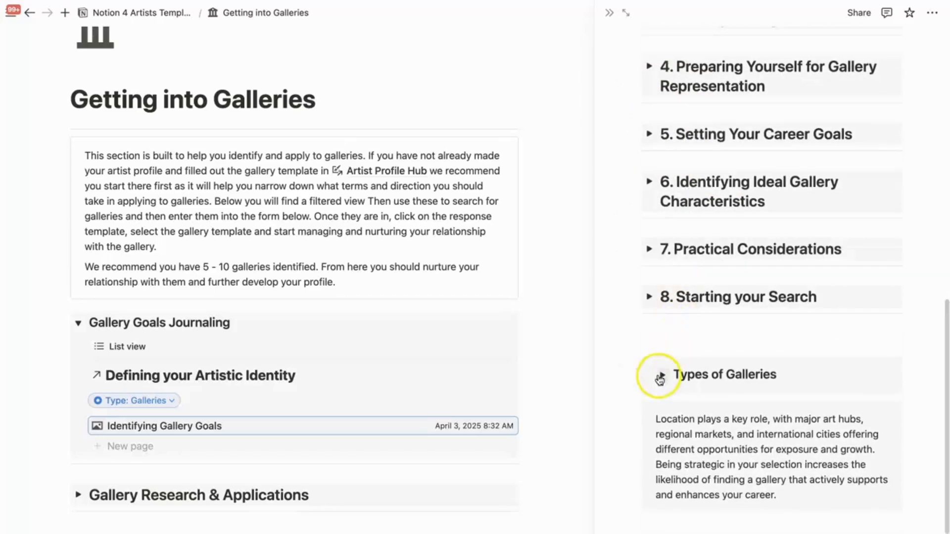
left_click(661, 374)
scroll(726, 414, "down", 2)
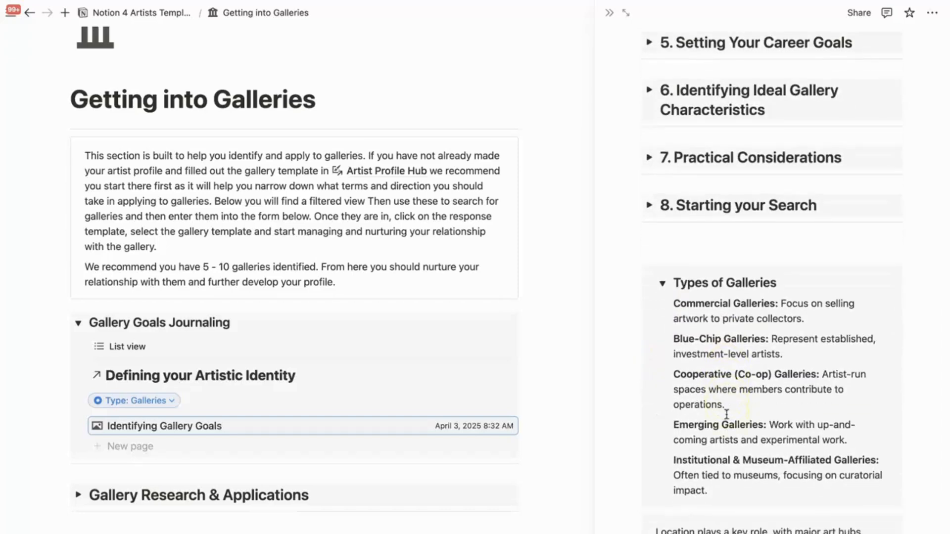
scroll(734, 442, "up", 3)
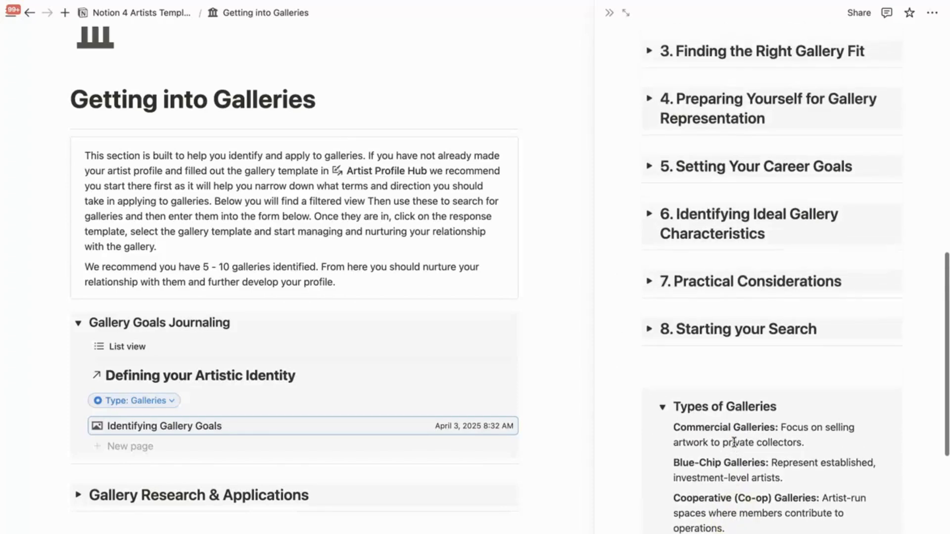
left_click(615, 18)
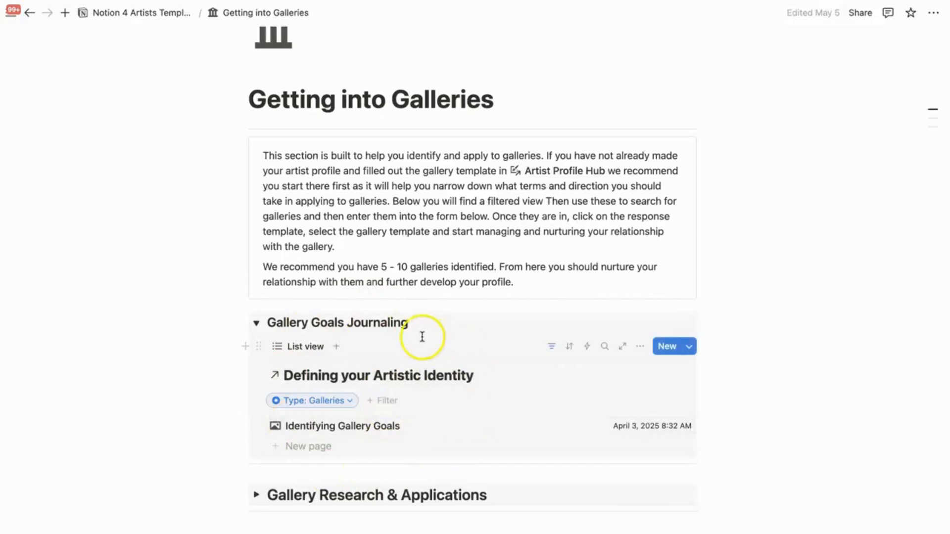
- Collapse Gallery Goals Journaling, expand Gallery Research & Applications and show the Gallery Research form in its form builder view
left_click(259, 329)
left_click(260, 370)
scroll(413, 426, "down", 3)
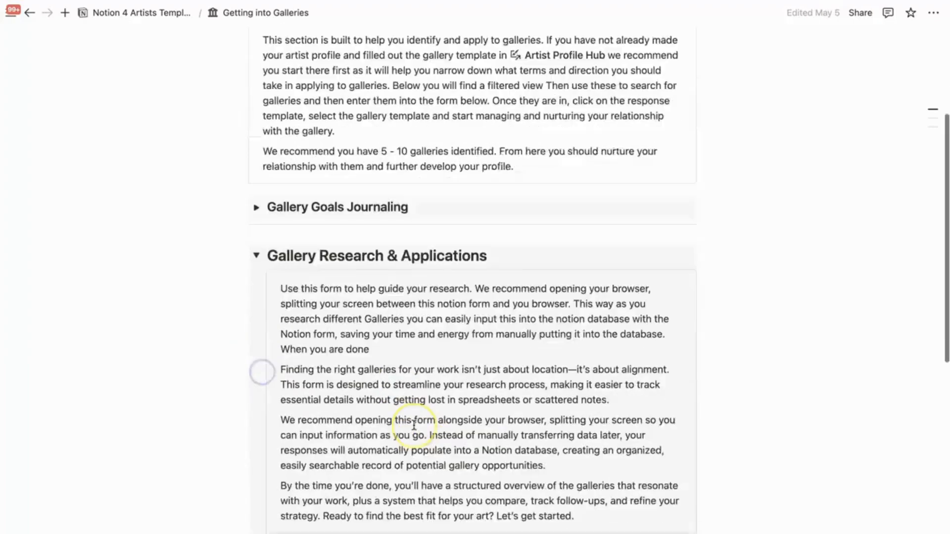
scroll(414, 425, "down", 5)
left_click(327, 348)
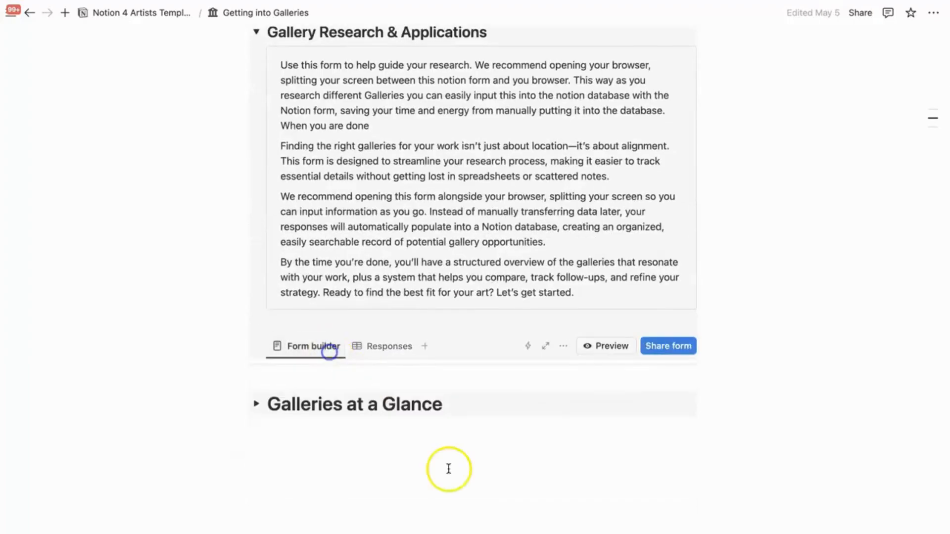
scroll(449, 468, "down", 3)
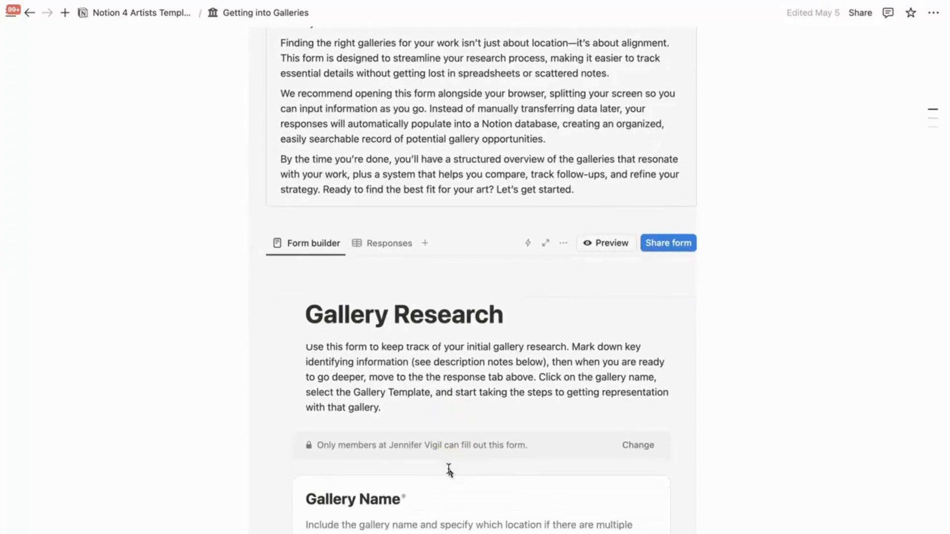
- Copy the Gallery Research form's share link and switch to the Safari window in full screen
left_click(665, 242)
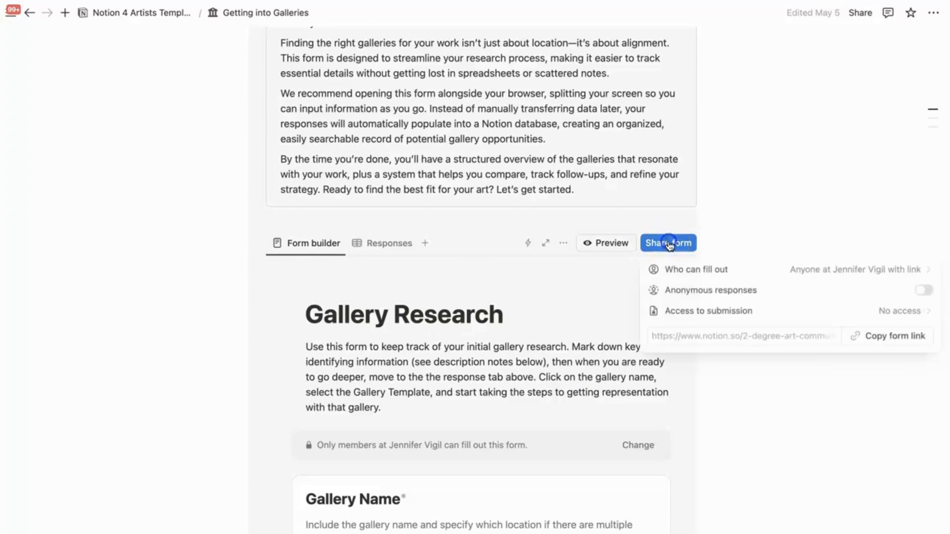
left_click(868, 343)
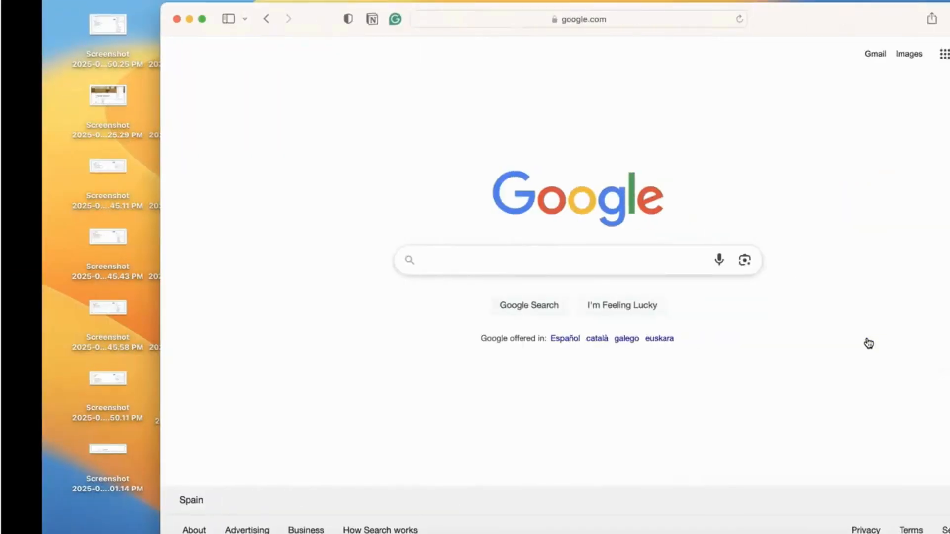
left_click(155, 19)
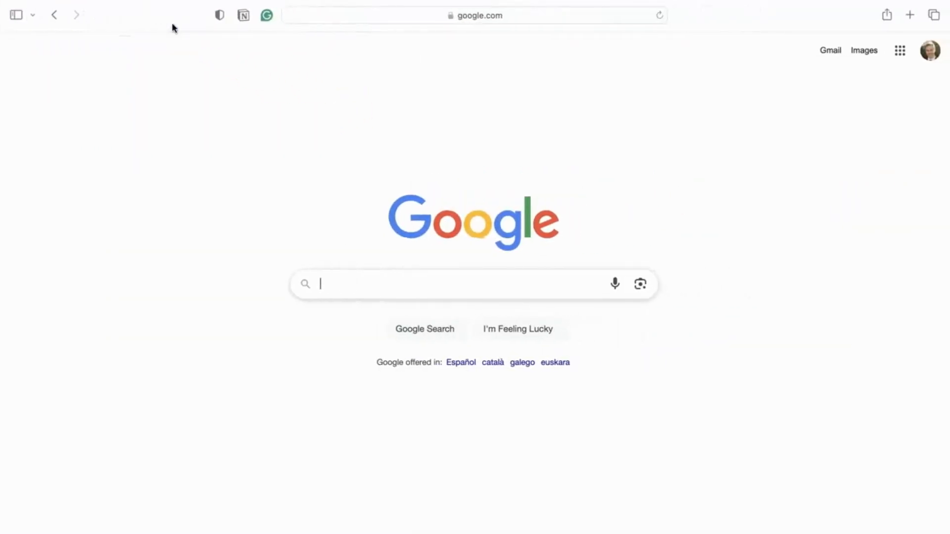
- Try to open the copied form link by searching for it on Google
key("super+v")
key("ctrl+Left")
key("ctrl+Left")
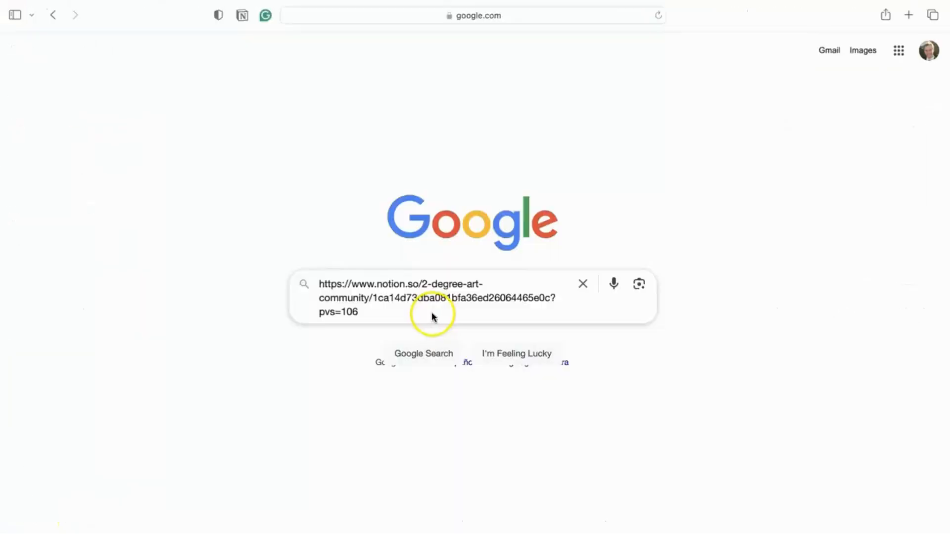
left_click(420, 314)
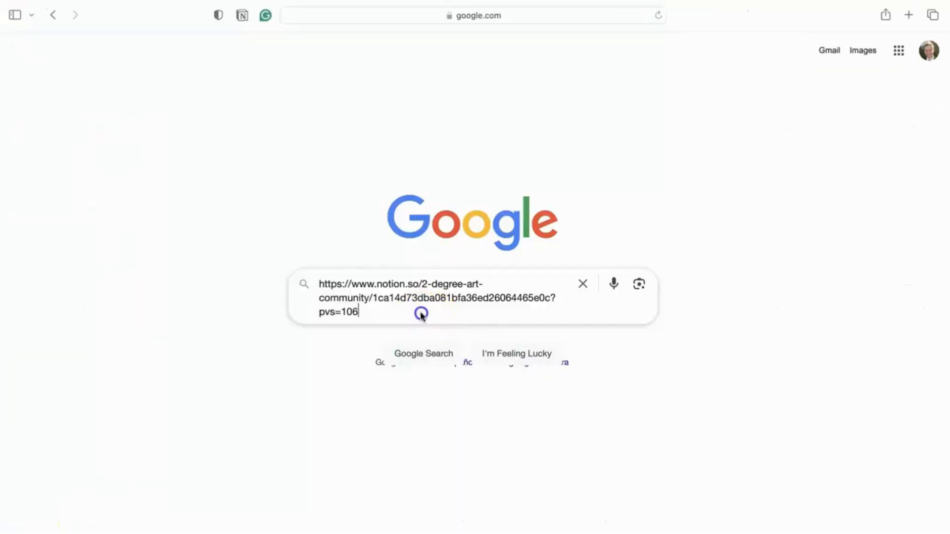
key("Return")
- Load the copied form link directly as the browser's web address to open the Gallery Research form
left_click(557, 14)
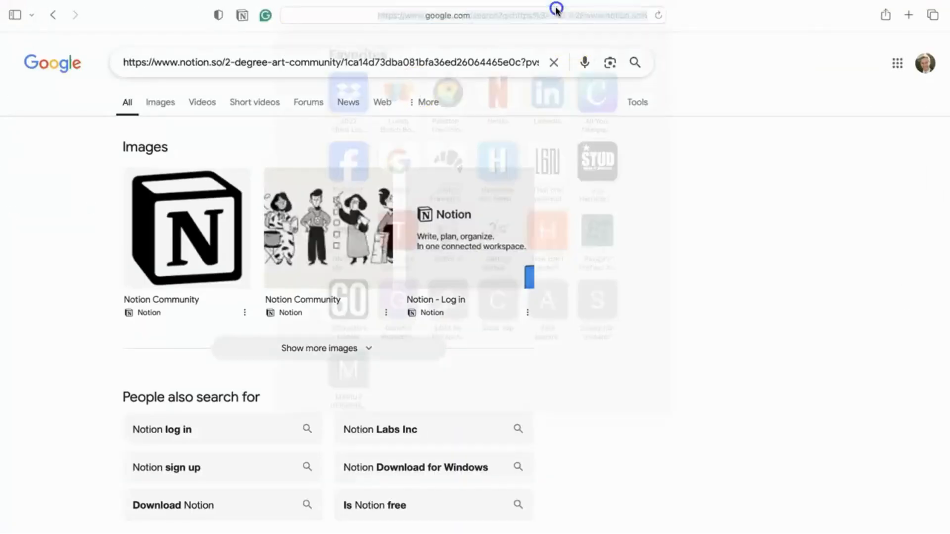
key("super+v")
key("Return")
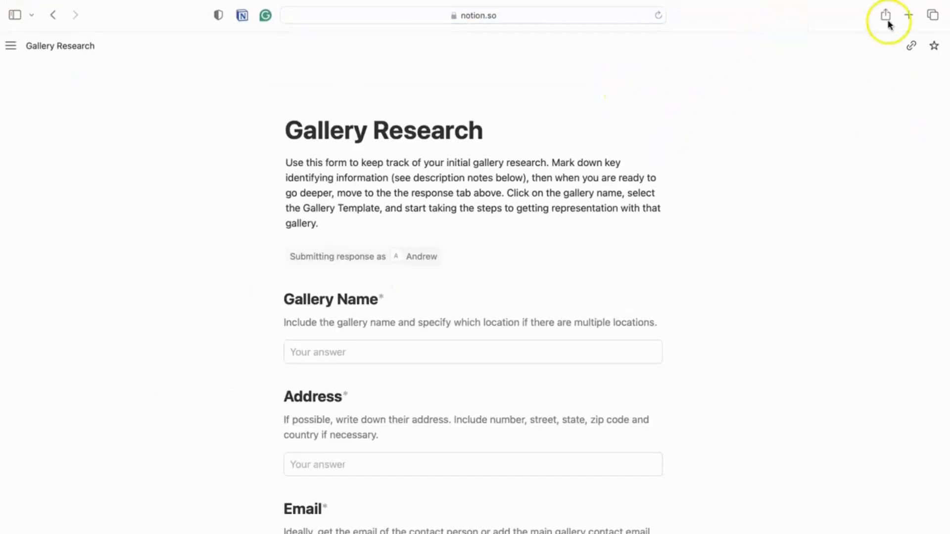
- Put a second browser window in split view beside the Gallery Research form
left_click(908, 15)
left_click_drag(584, 43, 607, 190)
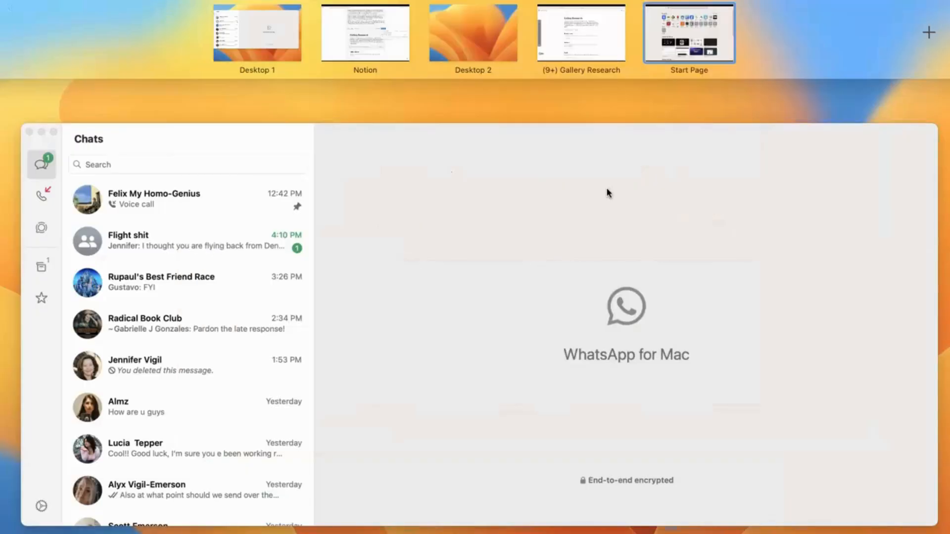
left_click_drag(689, 32, 583, 40)
left_click(583, 40)
left_click(642, 200)
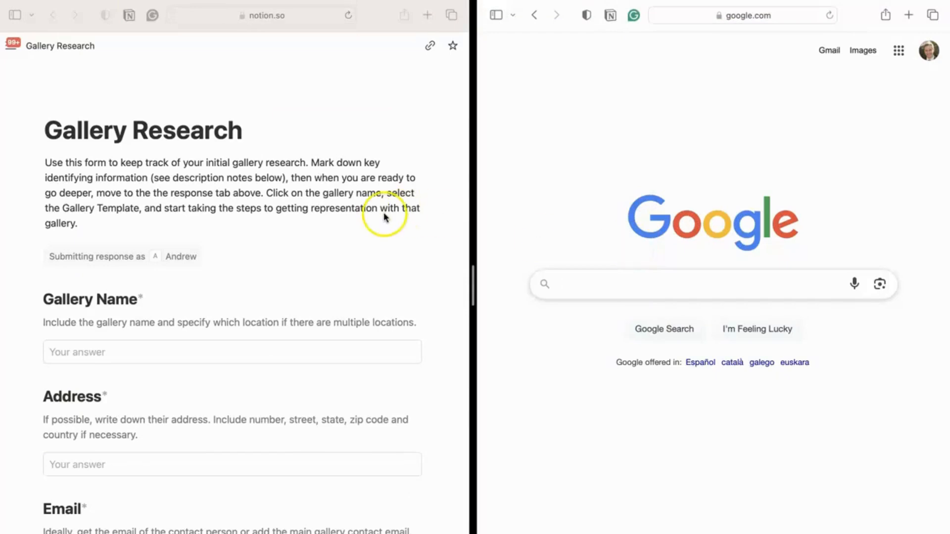
- Search Google for "bonner david gallery Phoenix" beside the Gallery Research form
scroll(305, 233, "down", 3)
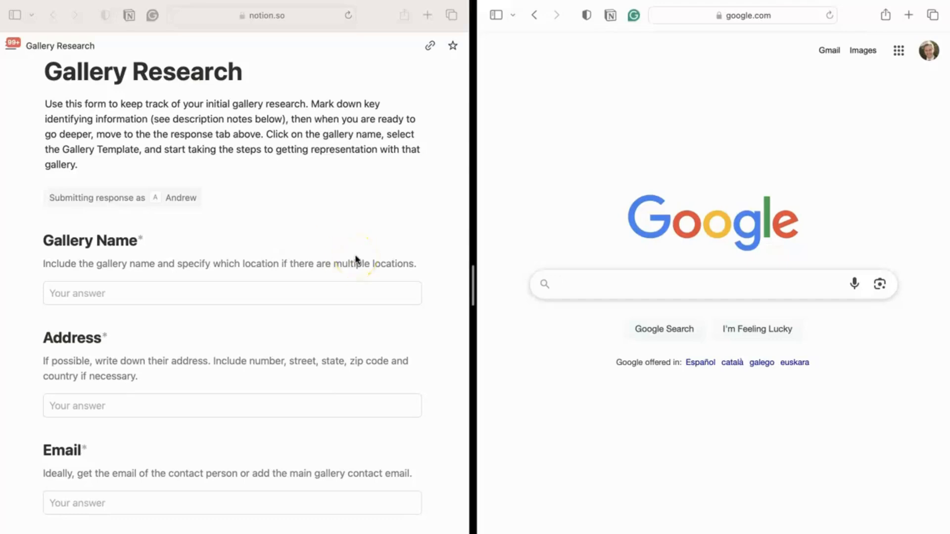
type("Bonner ")
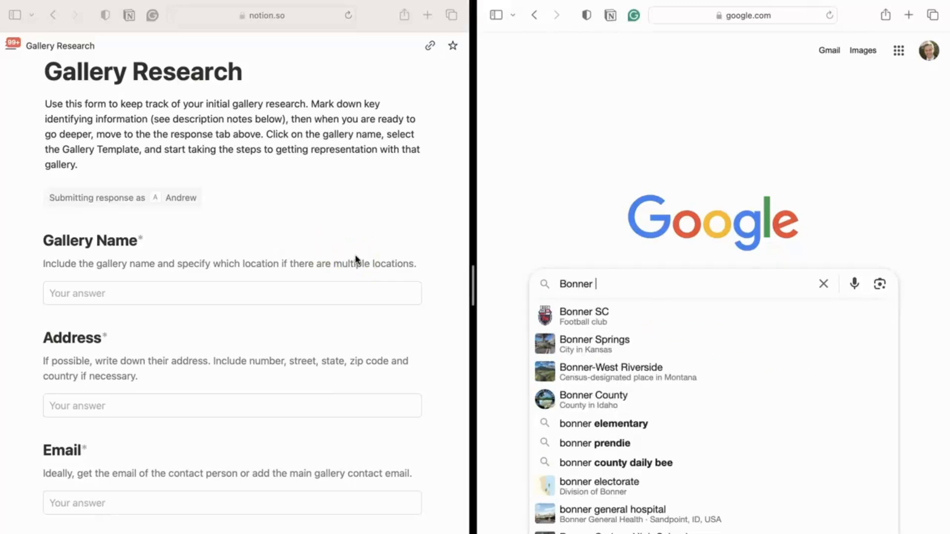
type("Gall")
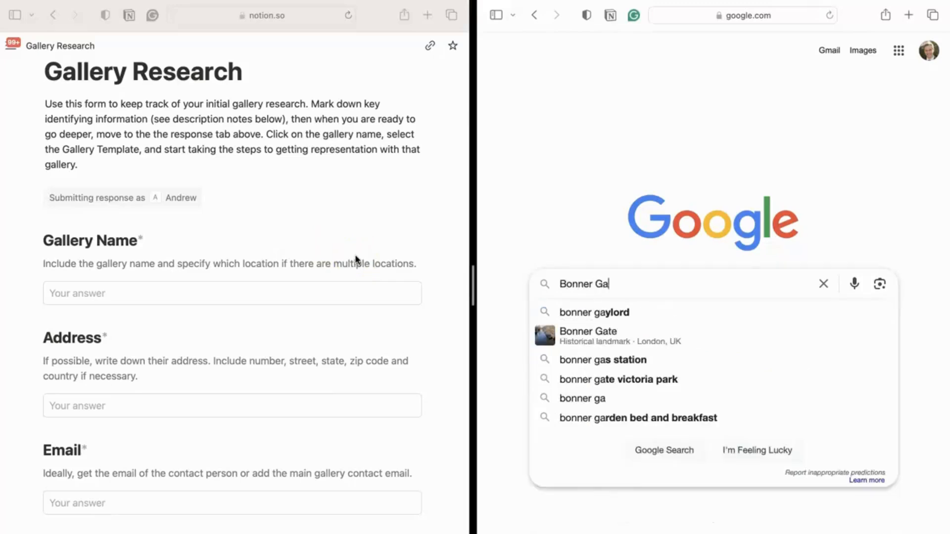
key("BackSpace")
key("BackSpace")
key("BackSpace")
key("BackSpace")
type("David")
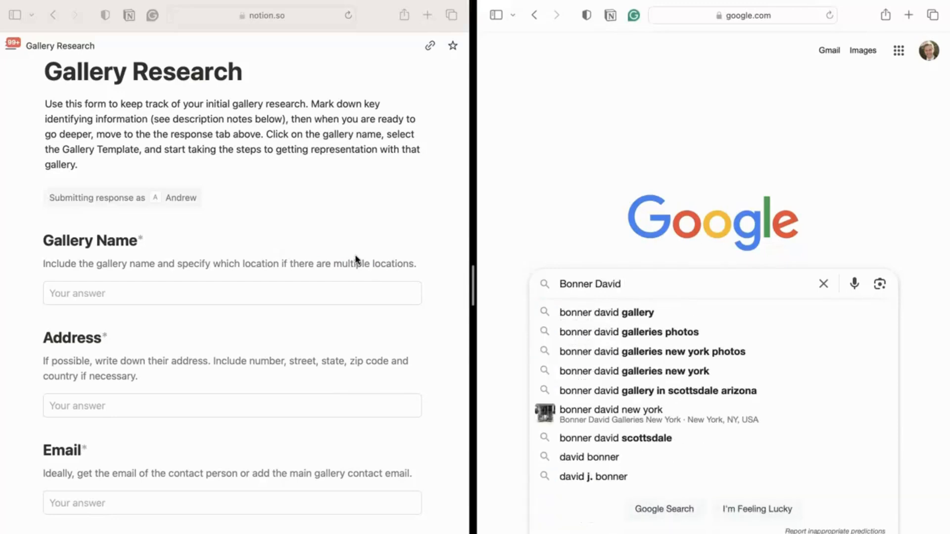
key("Down")
type("P")
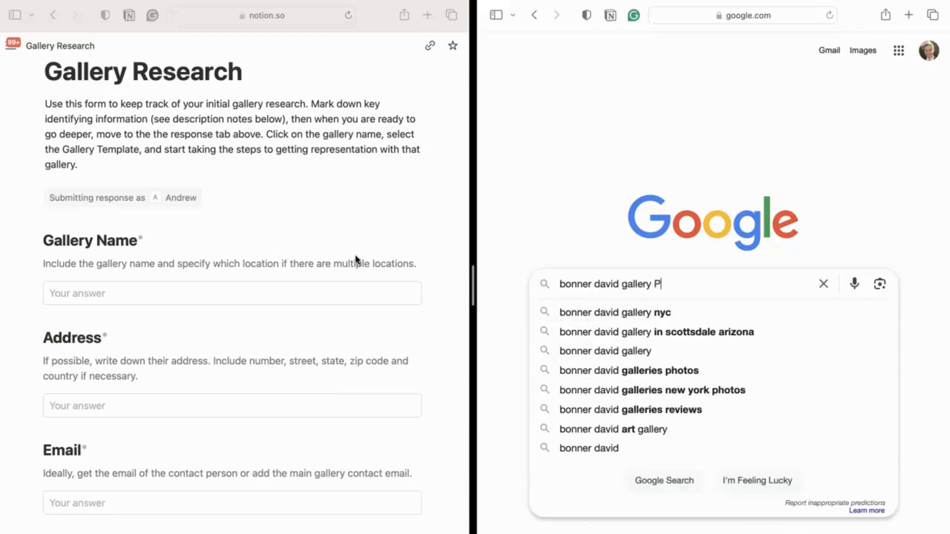
type("hoeni")
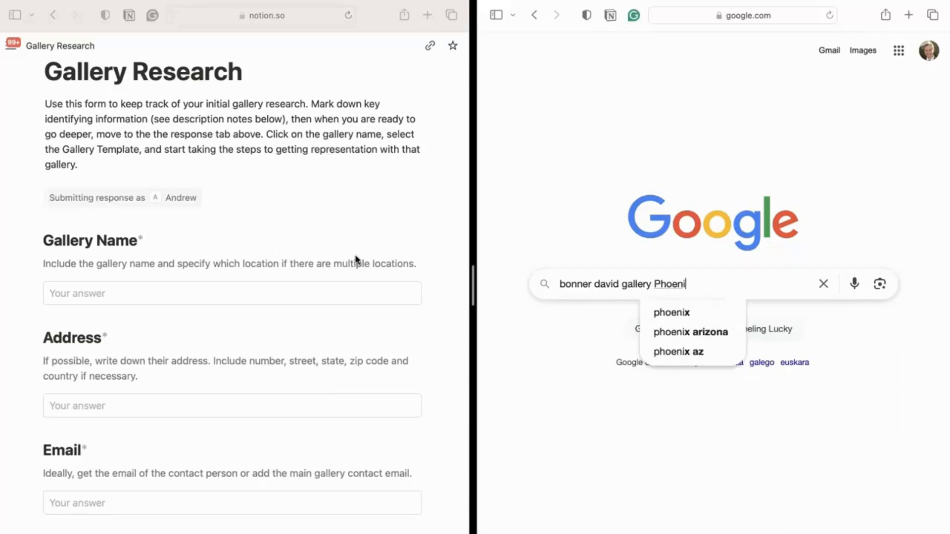
type("x")
key("Return")
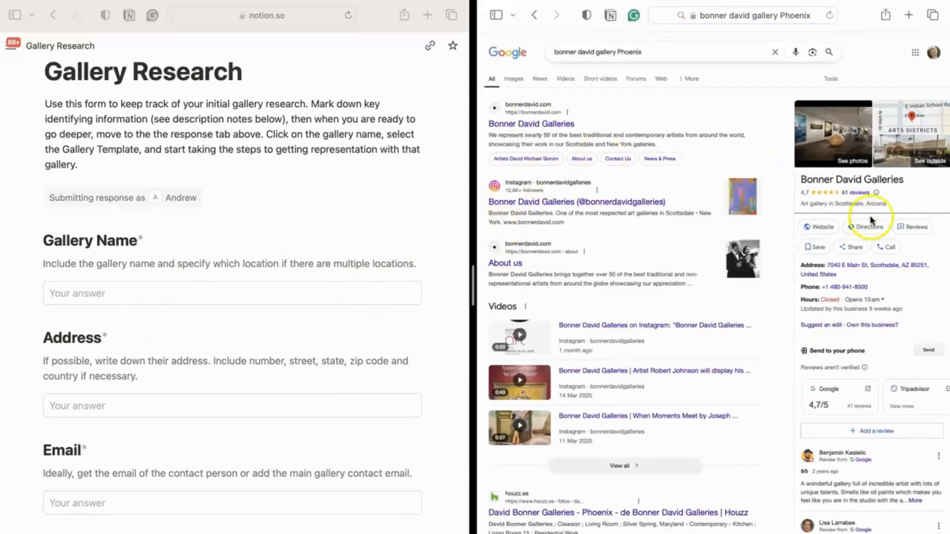
- Copy the gallery's name, Bonner David Galleries, from the search results into the form's Gallery Name field
left_click_drag(913, 180, 804, 176)
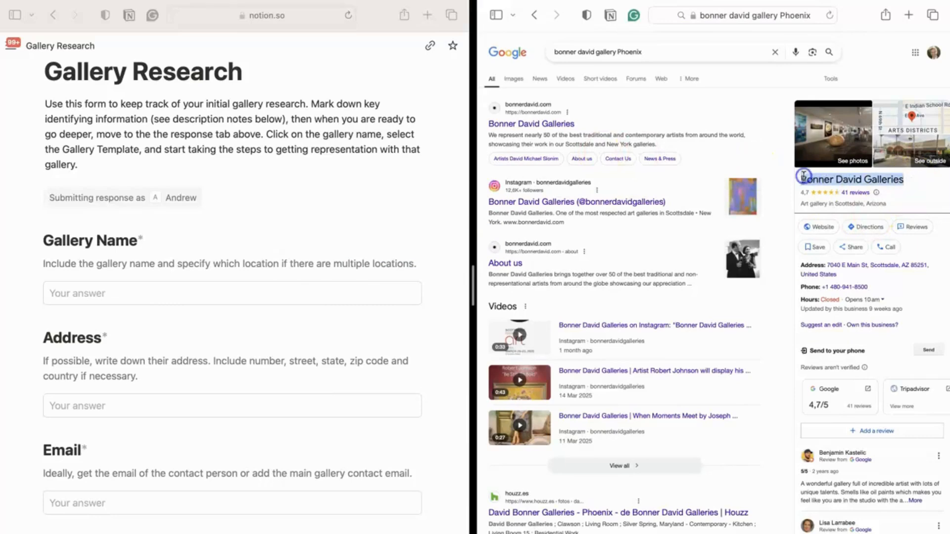
left_click(251, 295)
key("super+v")
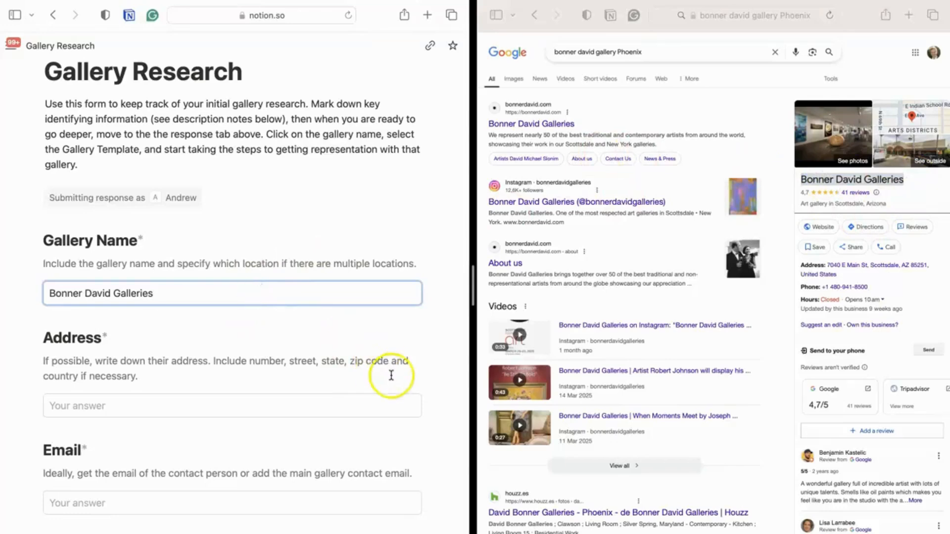
- Copy the gallery's full street address from the Google business listing into the form's Address field
scroll(390, 375, "down", 3)
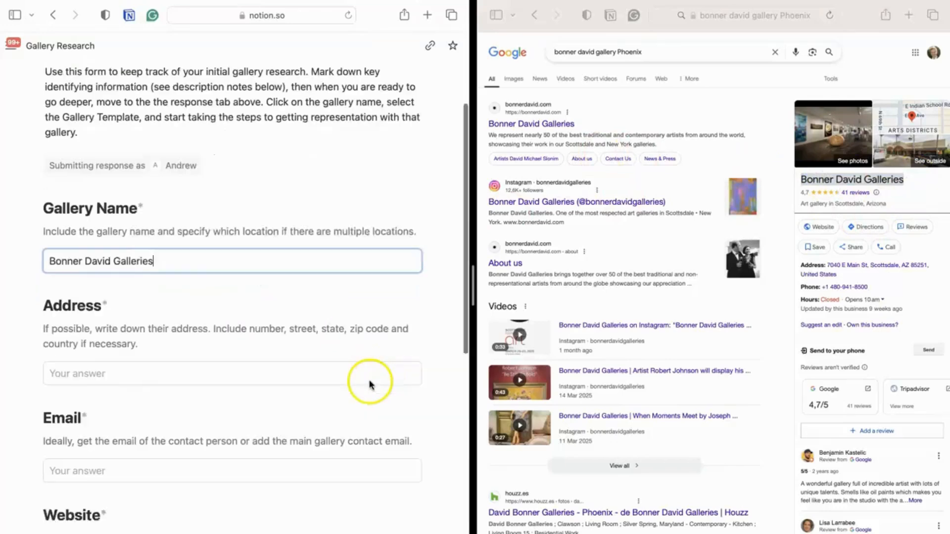
left_click(847, 279)
left_click_drag(849, 280, 825, 267)
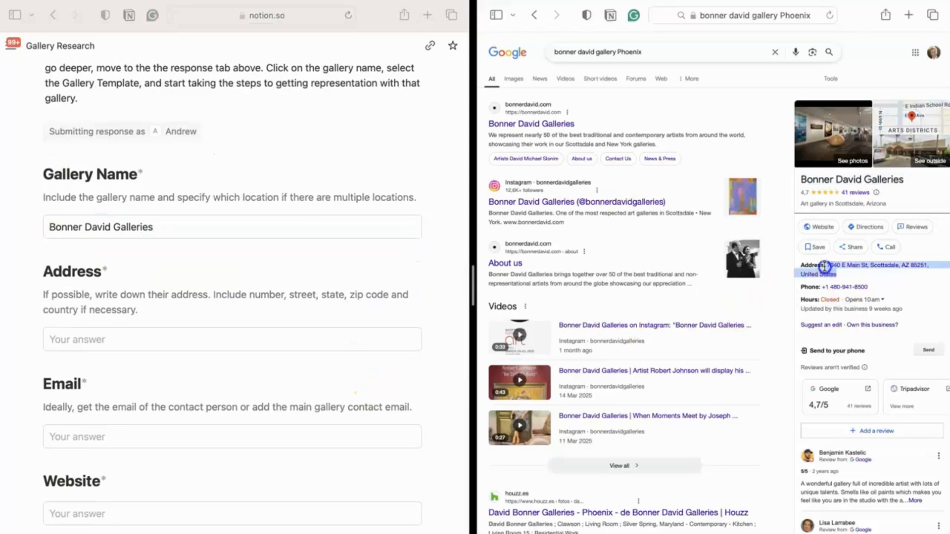
left_click(254, 336)
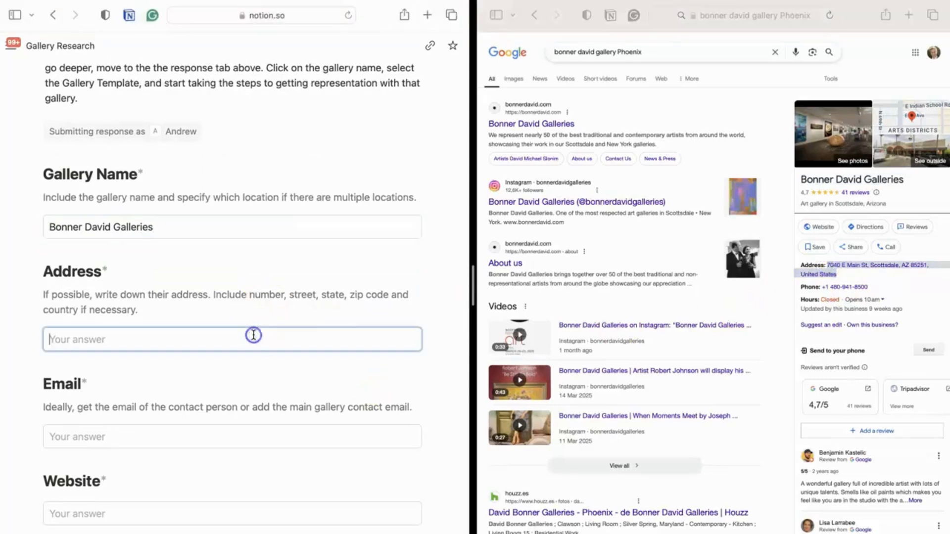
key("super+v")
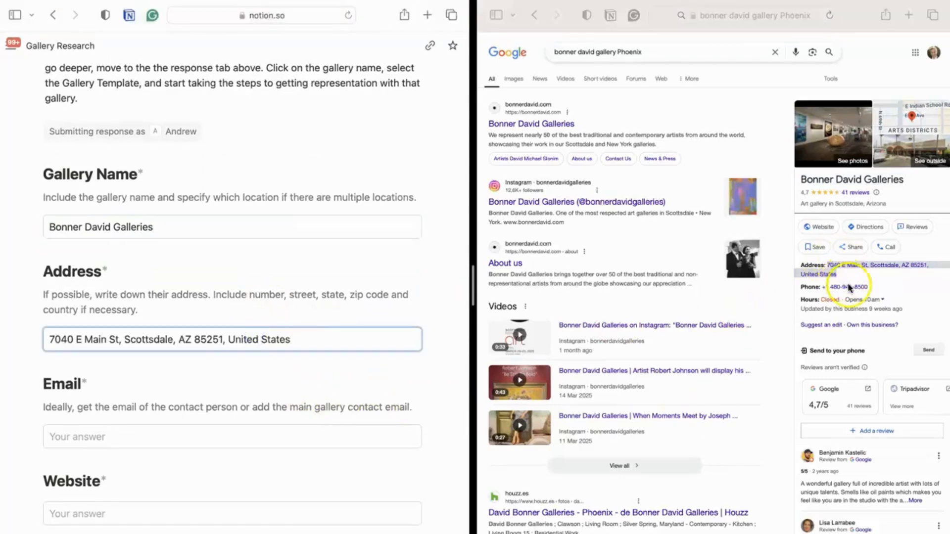
- Copy the gallery's phone number from the Google business listing into the form's Phone number field
left_click(881, 285)
left_click(881, 287)
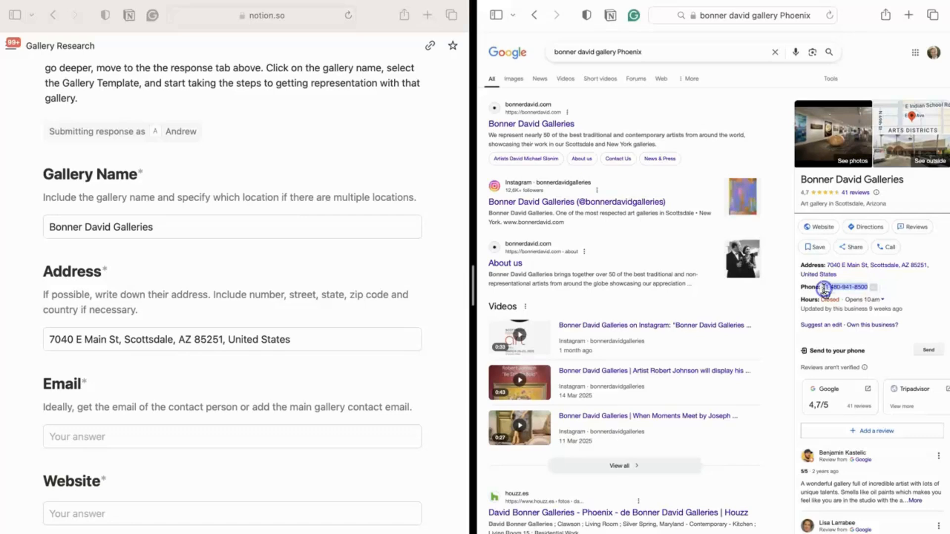
scroll(381, 392, "down", 5)
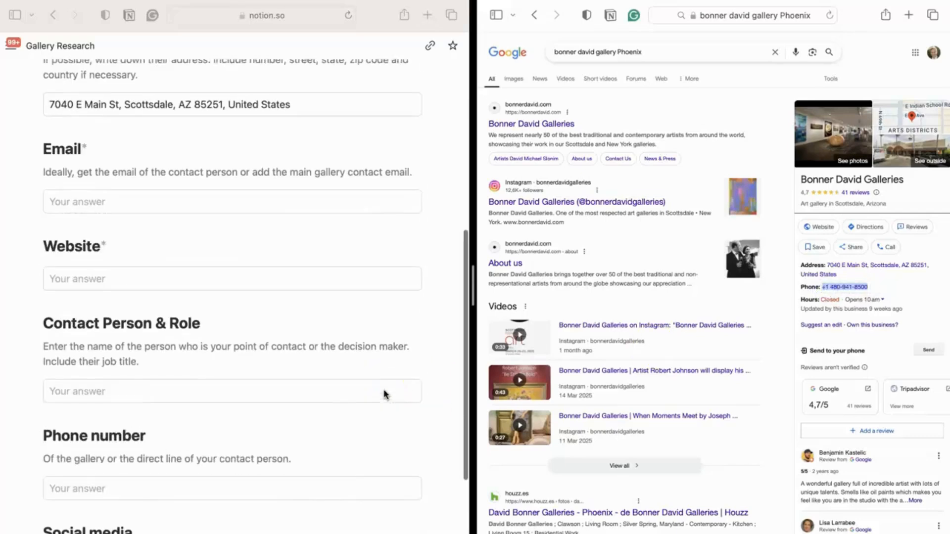
left_click(318, 490)
left_click(314, 487)
key("cmd+v")
scroll(352, 460, "up", 1)
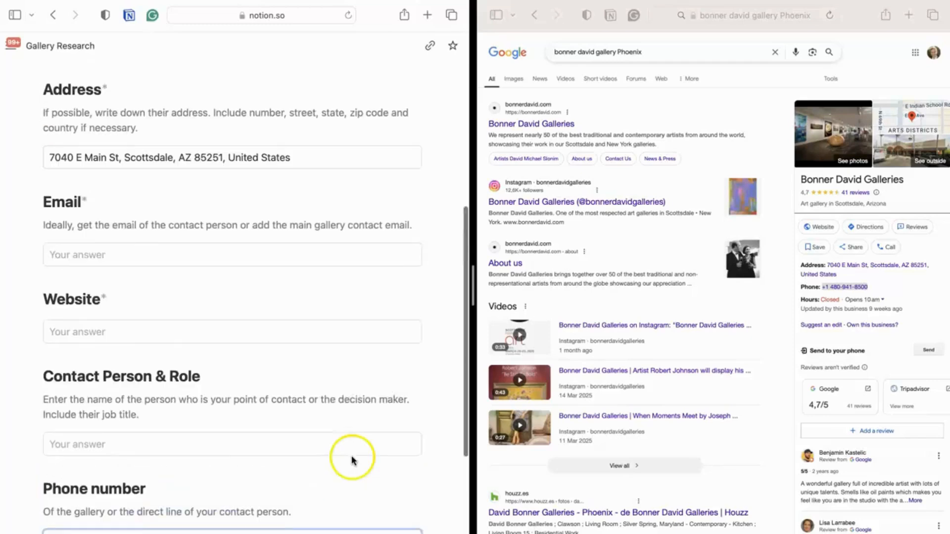
left_click(531, 126)
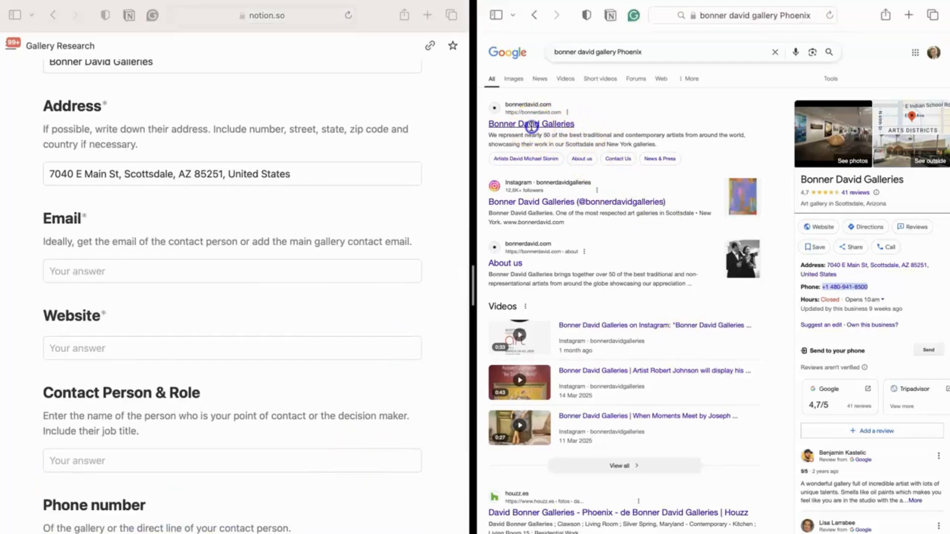
left_click(544, 130)
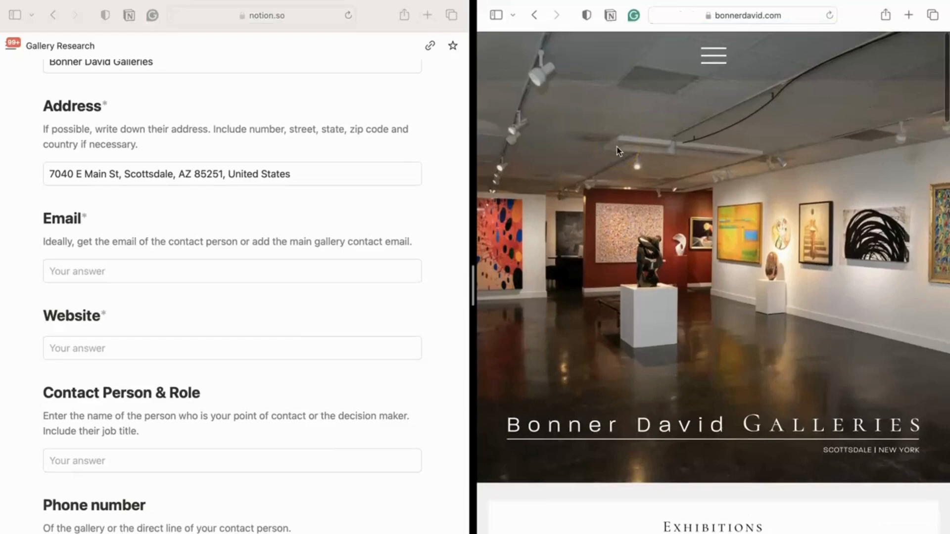
left_click(773, 16)
key("super+c")
left_click(198, 348)
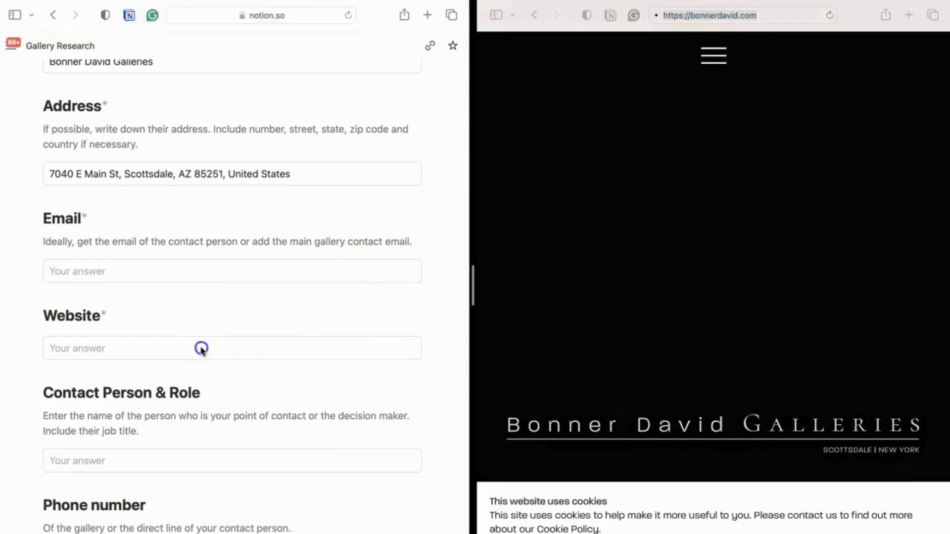
key("super+v")
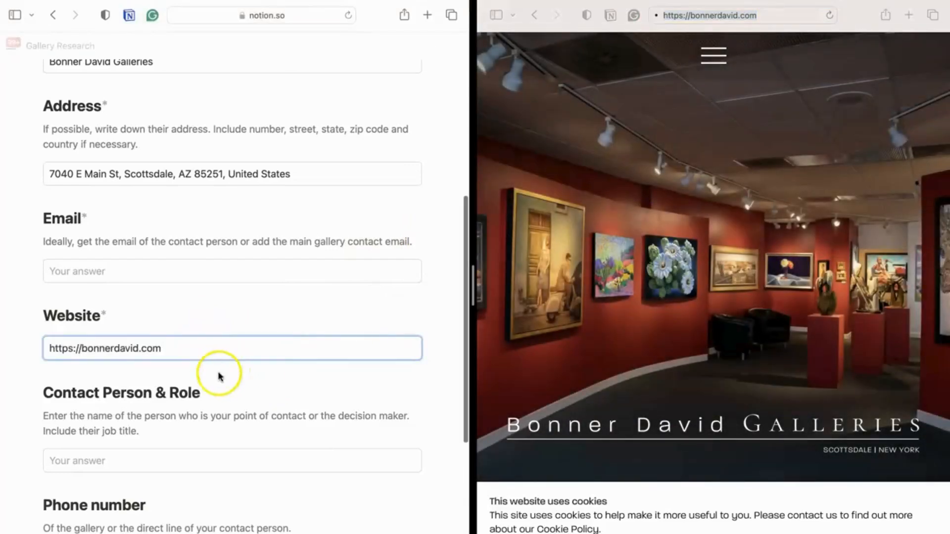
- Remove the +1 country prefix from the number in the form's Phone number field
scroll(219, 376, "down", 2)
left_click(63, 467)
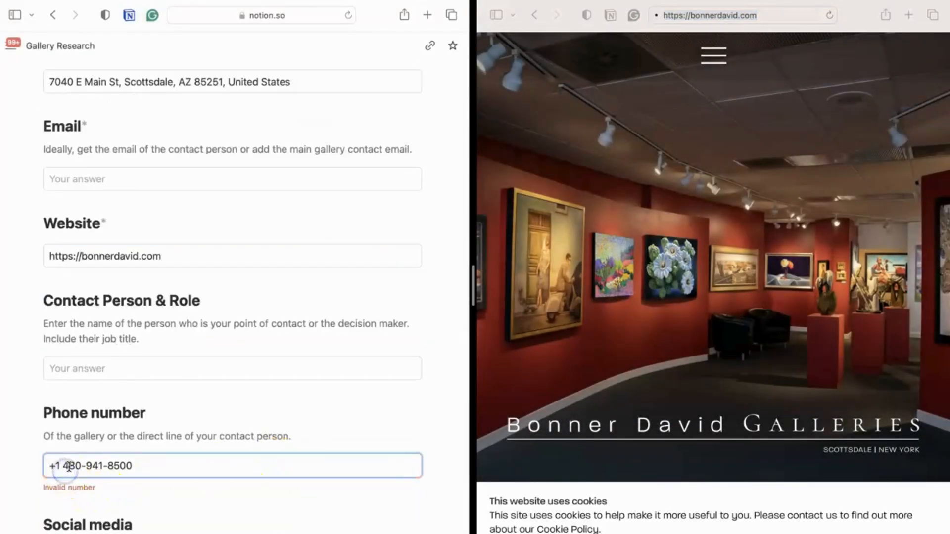
key("BackSpace")
key("BackSpace")
key("BackSpace")
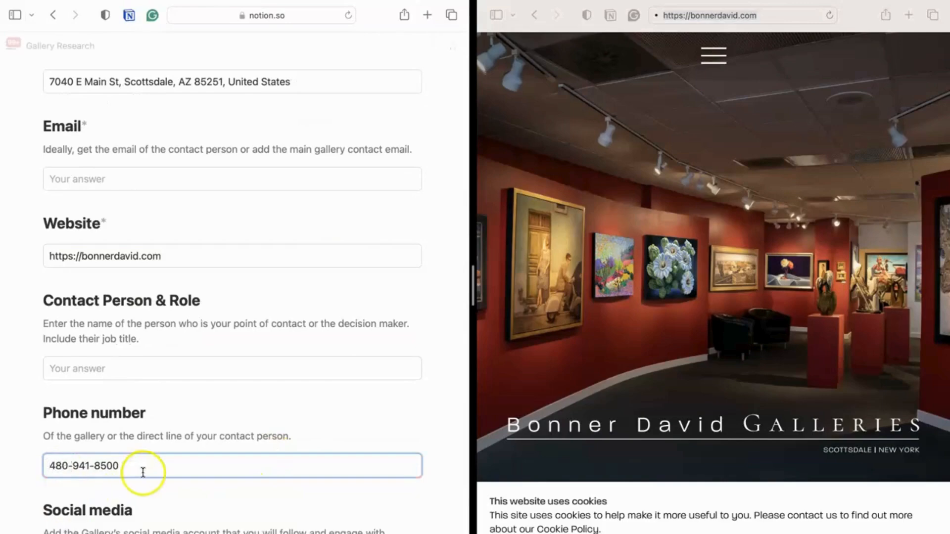
left_click(166, 502)
- Return from the gallery's website to the Google results for "bonner david gallery Phoenix"
scroll(510, 393, "down", 3)
scroll(510, 394, "up", 3)
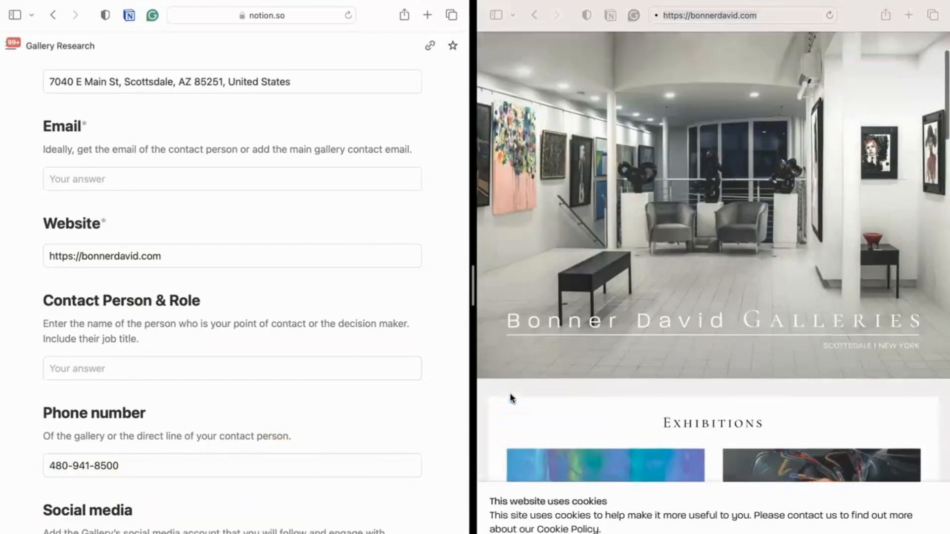
left_click(577, 17)
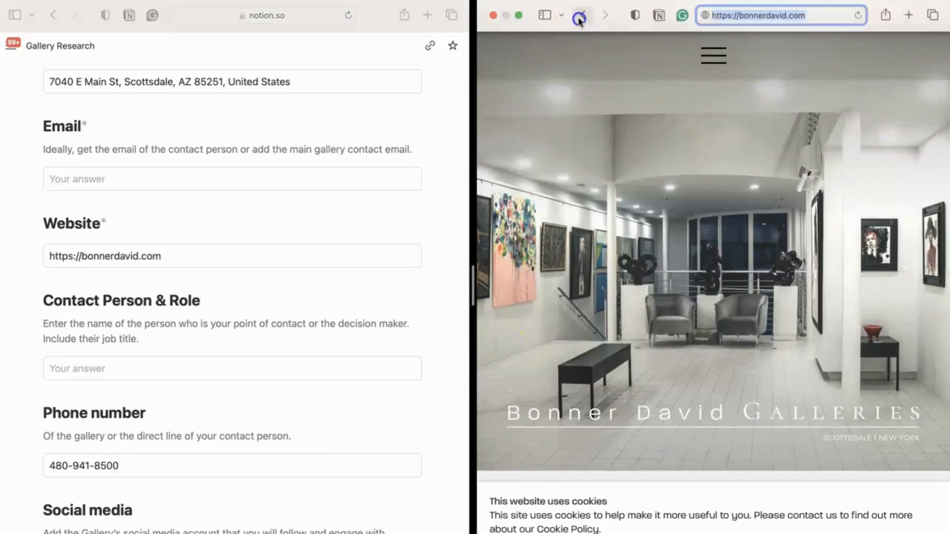
left_click(581, 20)
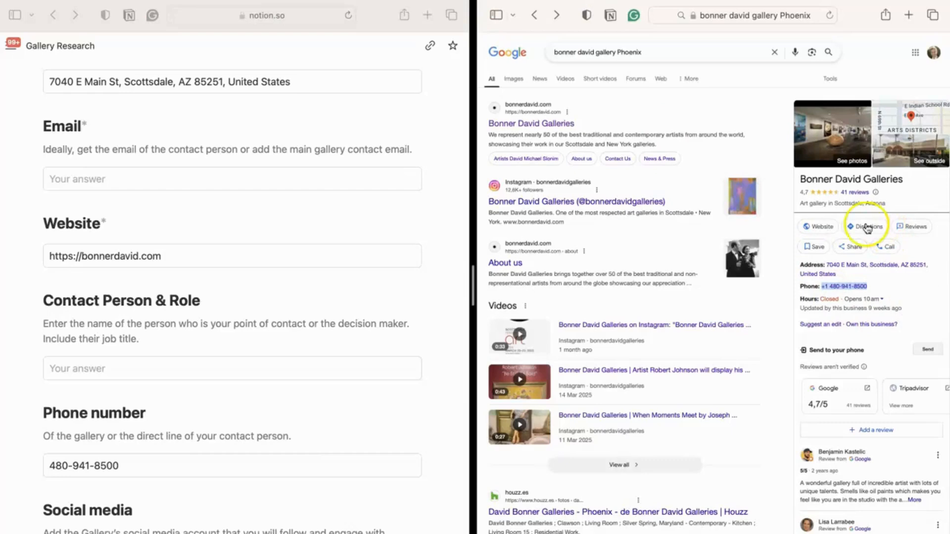
left_click(555, 16)
left_click(533, 15)
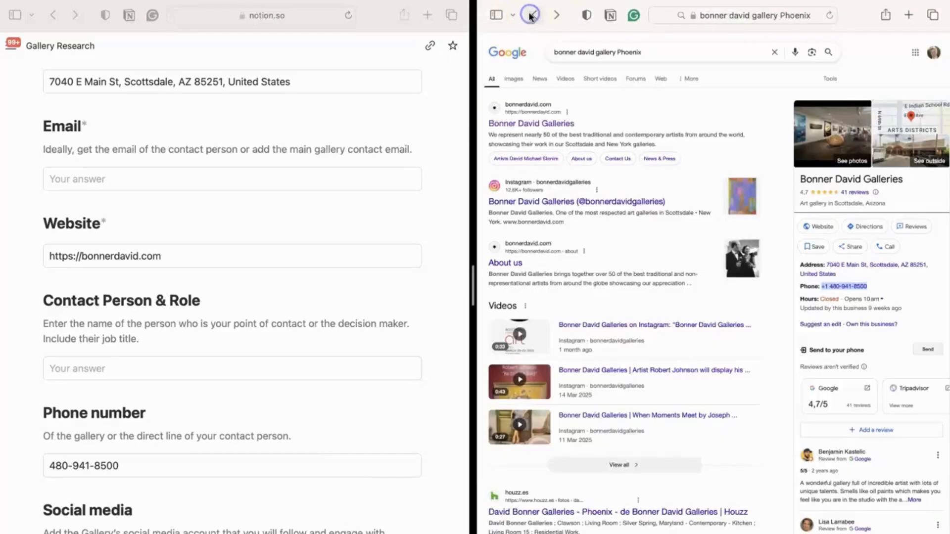
- Open the gallery's Instagram result in a new tab and its own website in the current tab
right_click(593, 210)
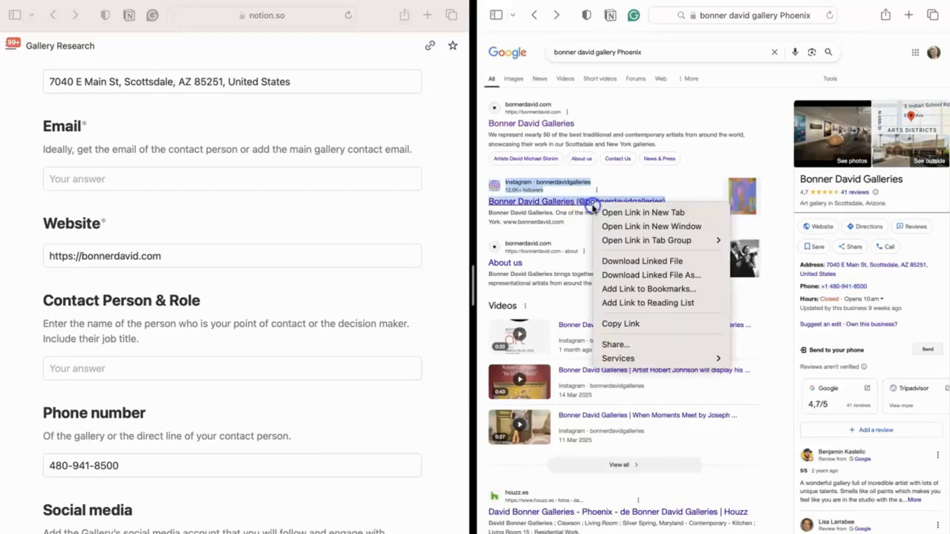
left_click(623, 212)
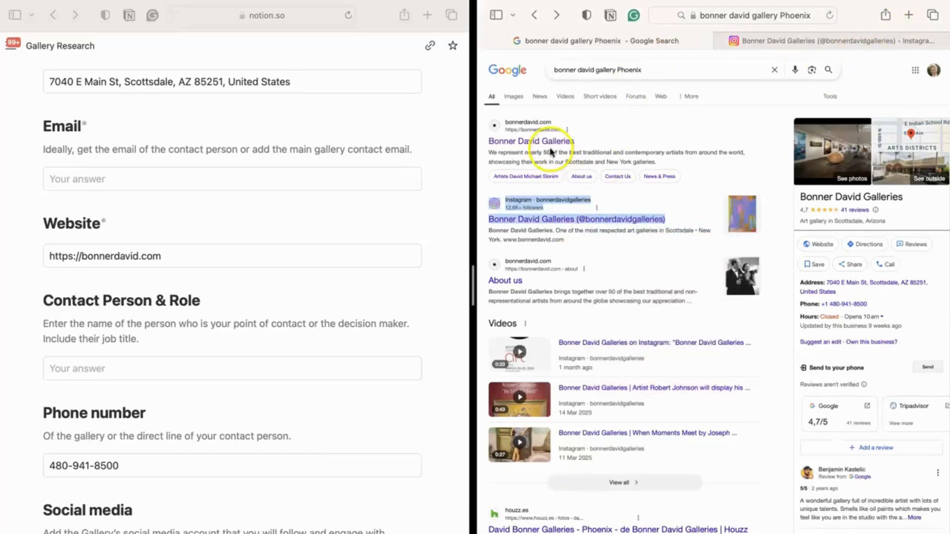
left_click(550, 146)
- Copy the gallery's handle from its Instagram profile and enter "bonnerdavidgalleries (Instagram)" in the form's Social media field
left_click(791, 42)
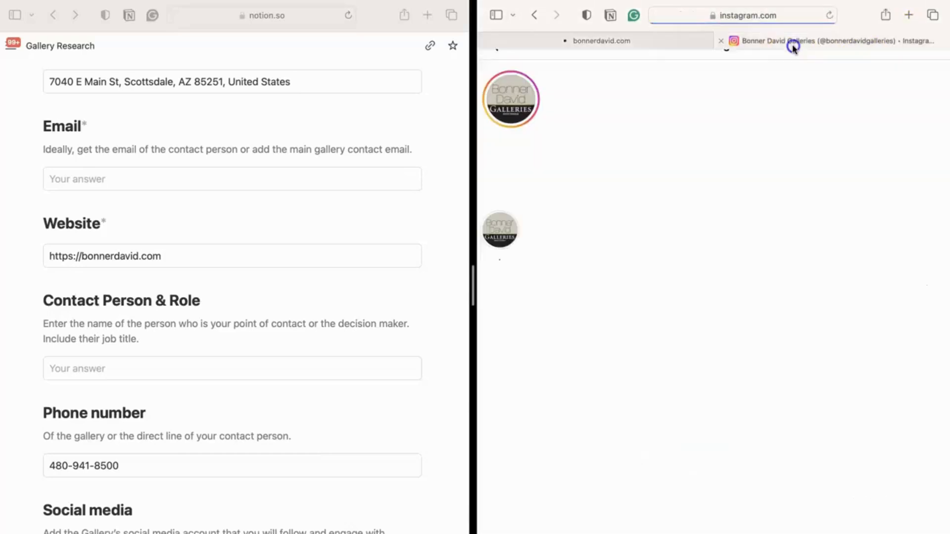
left_click(778, 20)
left_click(536, 286)
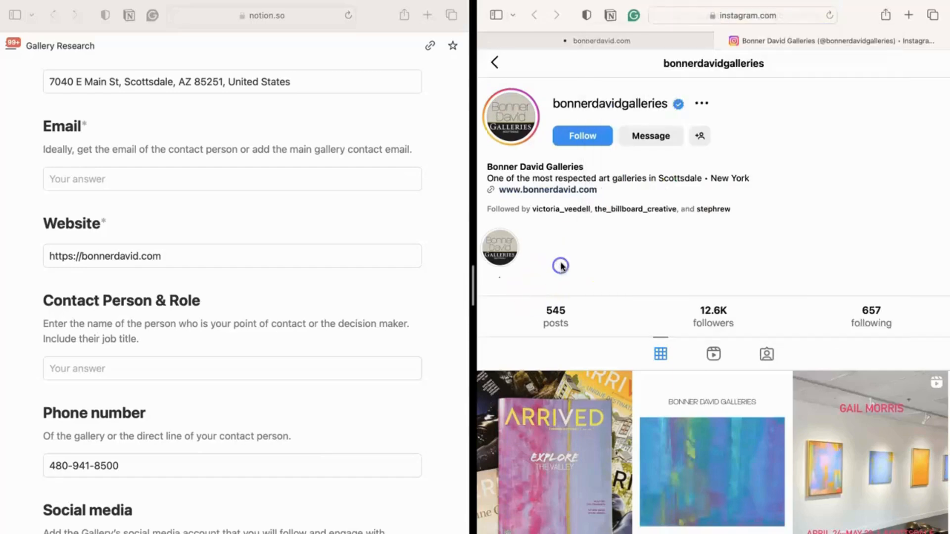
left_click_drag(669, 107, 545, 104)
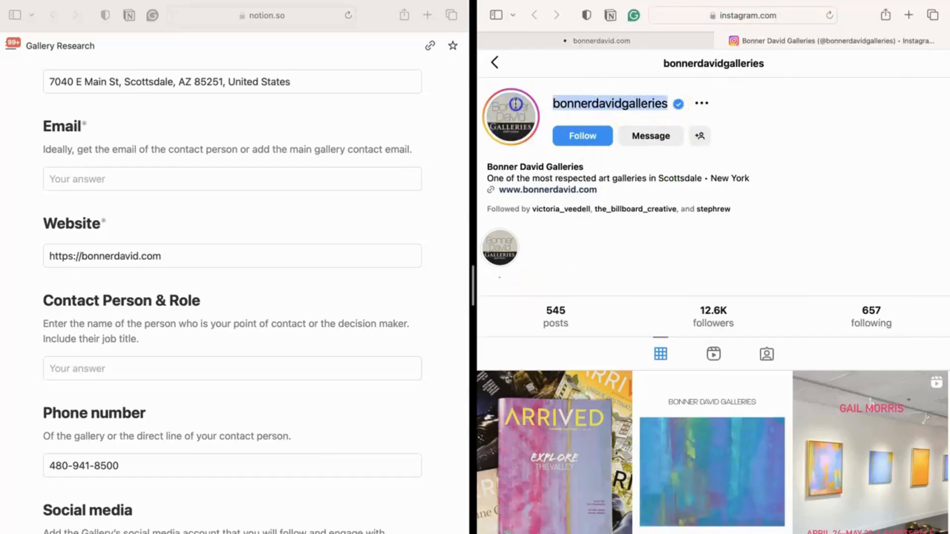
key("super+grave")
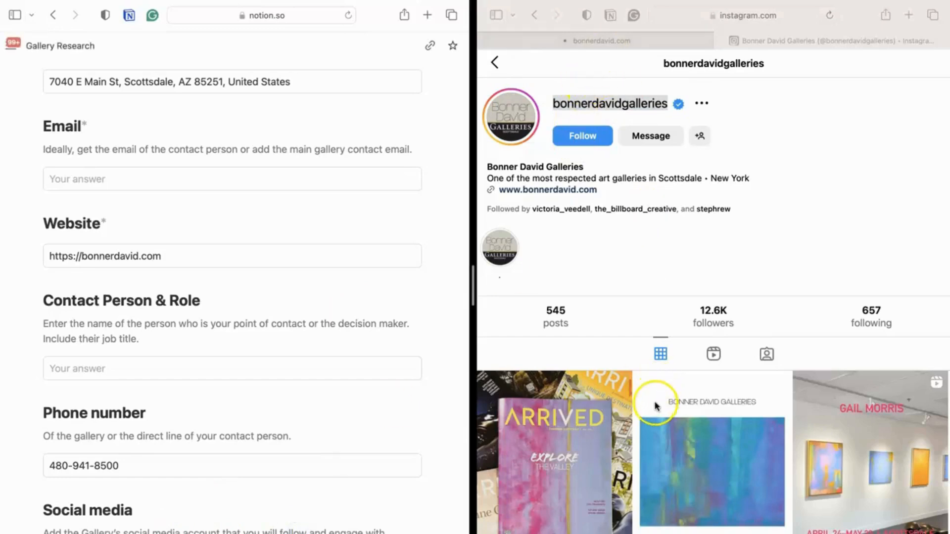
- Switch back to the gallery's website and open its Contact page
left_click(644, 42)
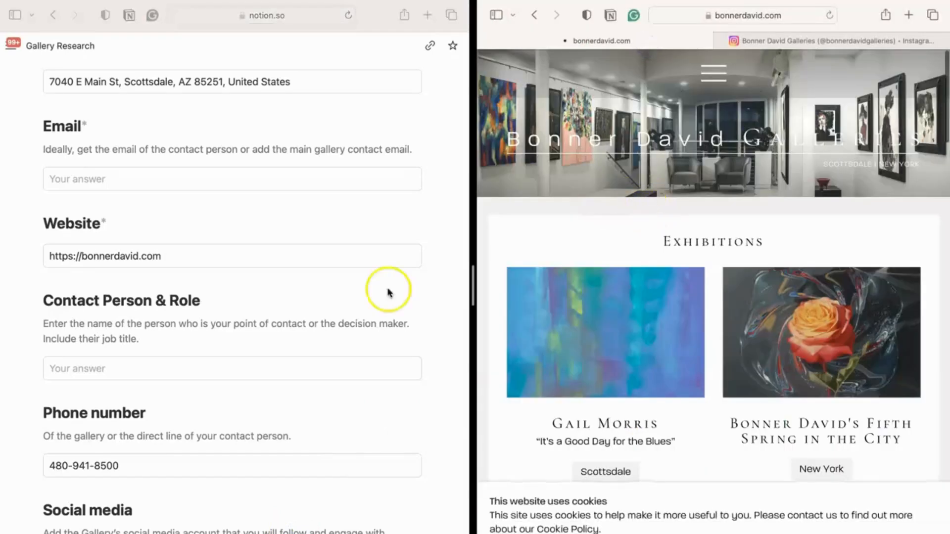
scroll(238, 517, "down", 4)
scroll(239, 520, "up", 3)
scroll(238, 519, "up", 4)
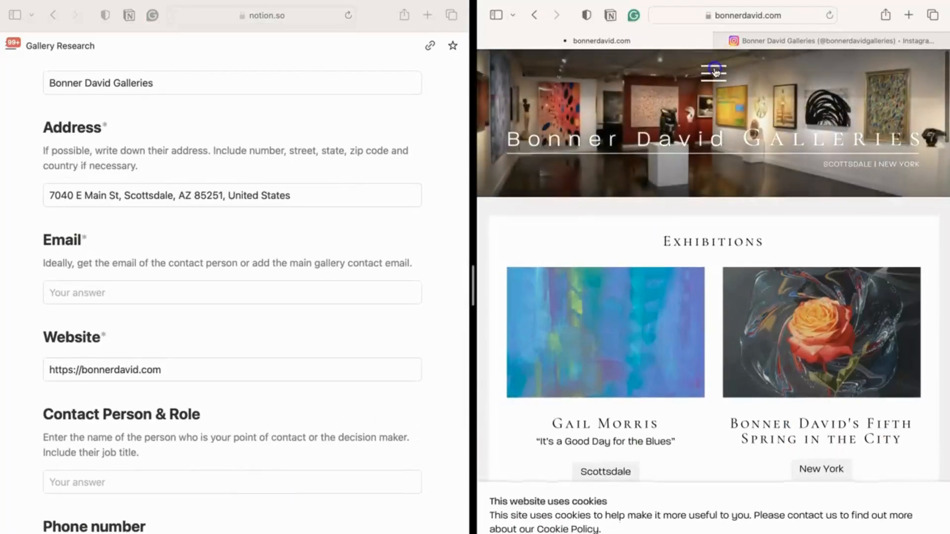
left_click(713, 73)
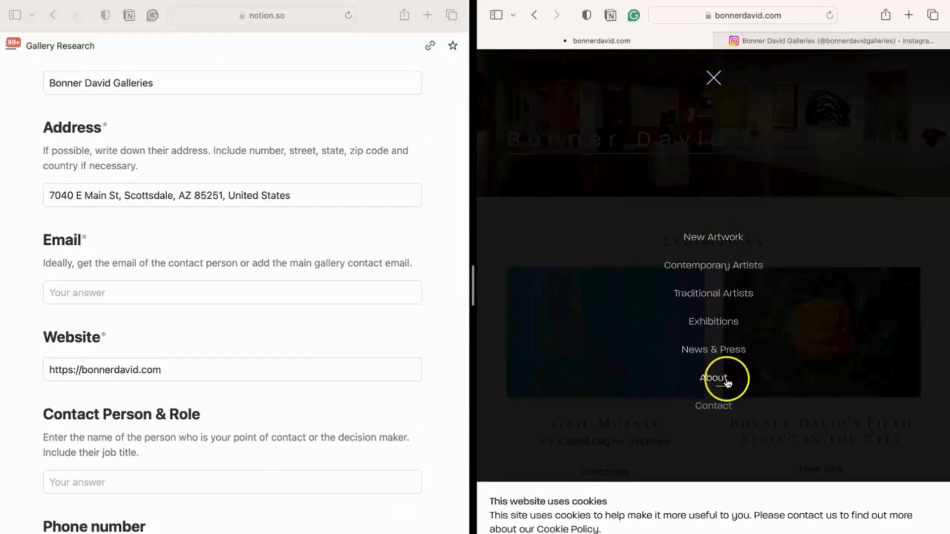
left_click(722, 407)
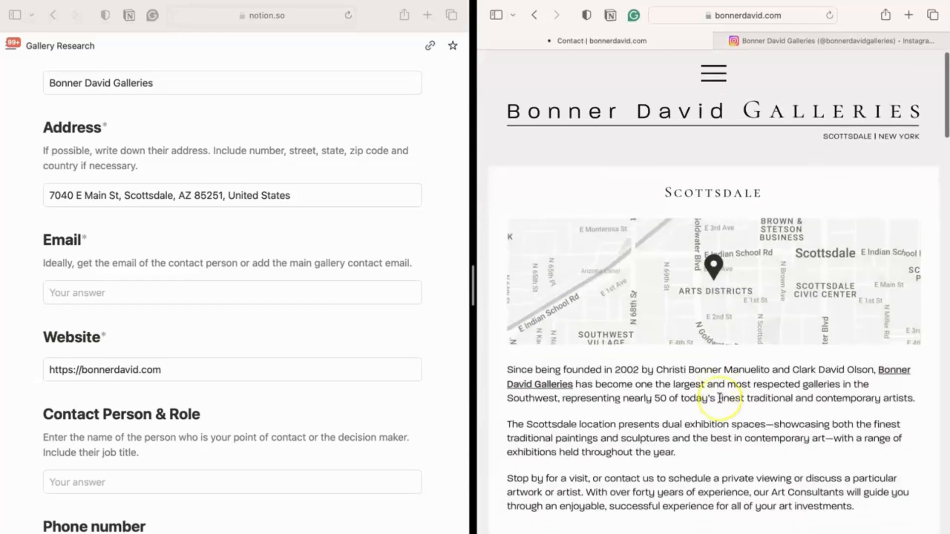
- Copy the Scottsdale gallery's contact email from the Contact page into the form's Email field
scroll(720, 398, "down", 3)
scroll(720, 398, "down", 5)
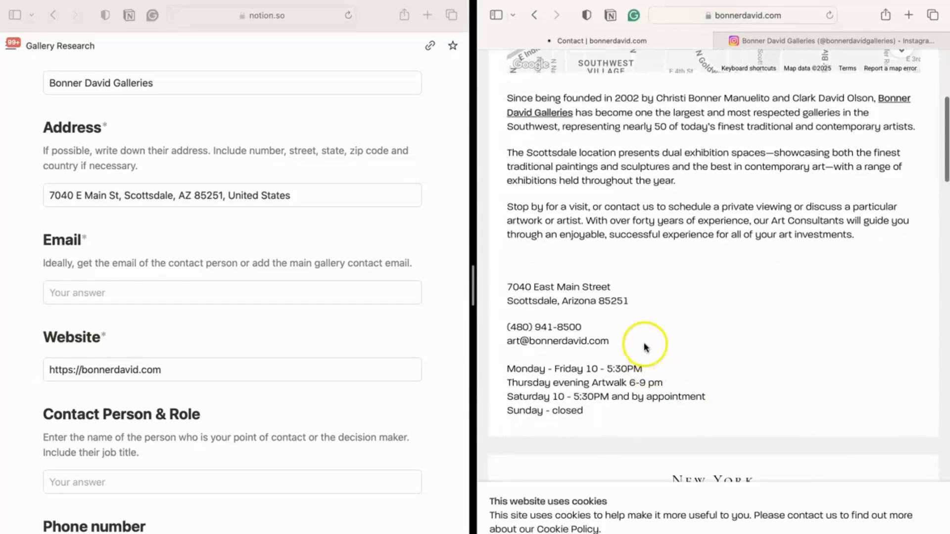
left_click_drag(645, 344, 497, 342)
key("super+c")
left_click(275, 302)
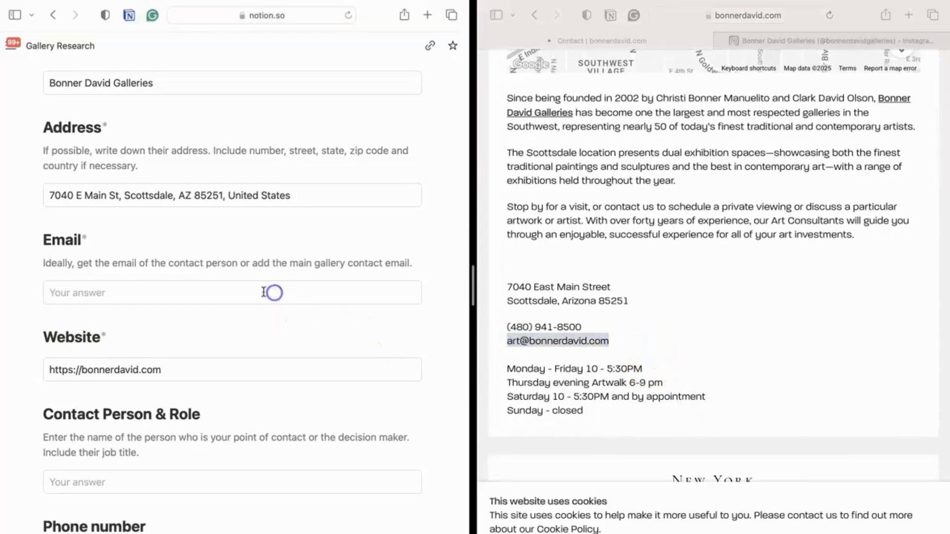
left_click(271, 293)
key("super+v")
scroll(629, 305, "up", 1)
- Copy the Scottsdale opening hours, from Monday - Friday through Sunday - closed, into the form's Notes field
scroll(628, 311, "down", 2)
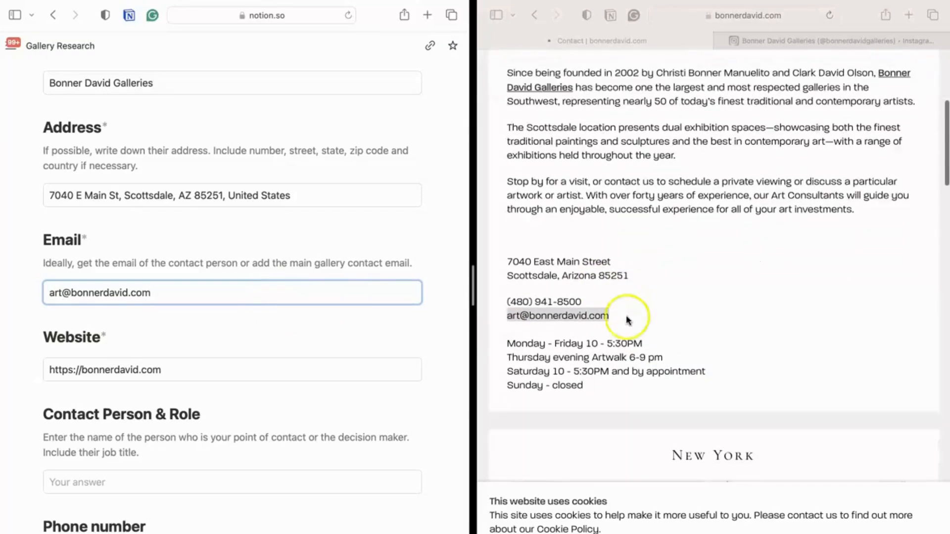
left_click_drag(599, 390, 509, 340)
left_click_drag(598, 390, 509, 342)
key("super+c")
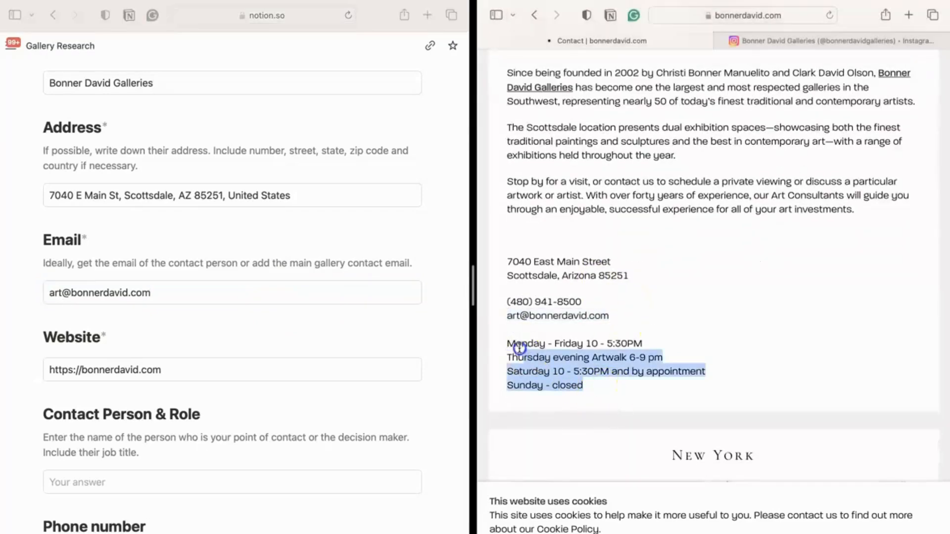
scroll(357, 442, "down", 3)
scroll(354, 443, "down", 5)
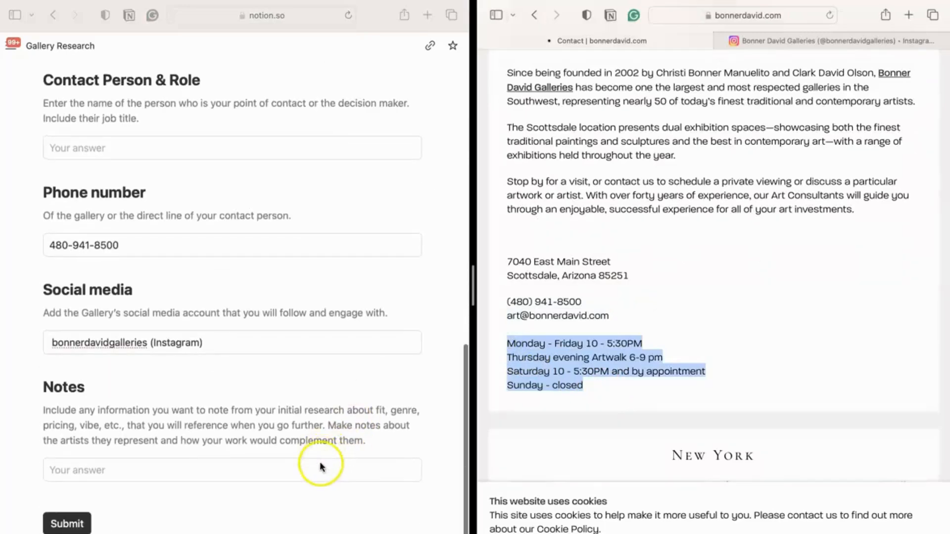
left_click(317, 469)
key("super+v")
scroll(378, 423, "up", 2)
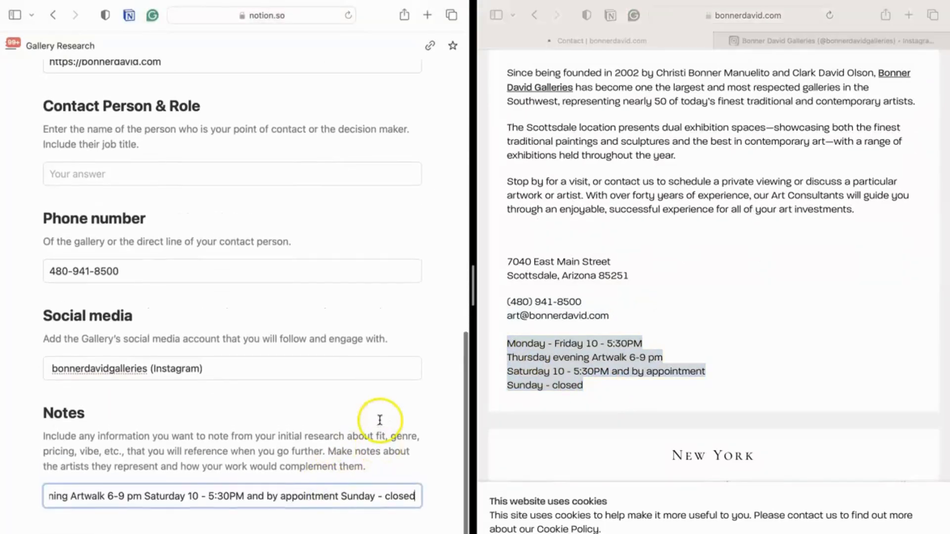
- Copy the two founders' names from the Scottsdale description on the Contact page into the form's Contact Person & Role field
scroll(576, 297, "up", 4)
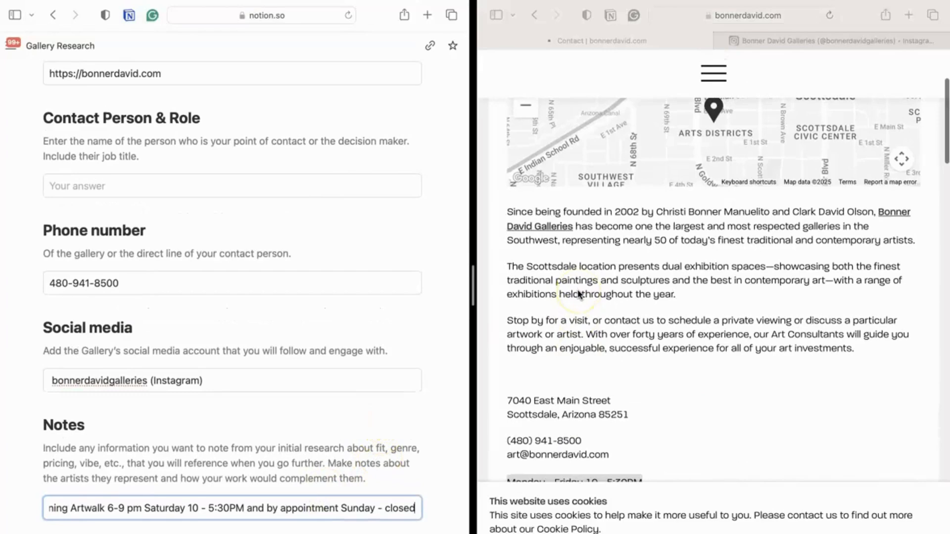
left_click(592, 215)
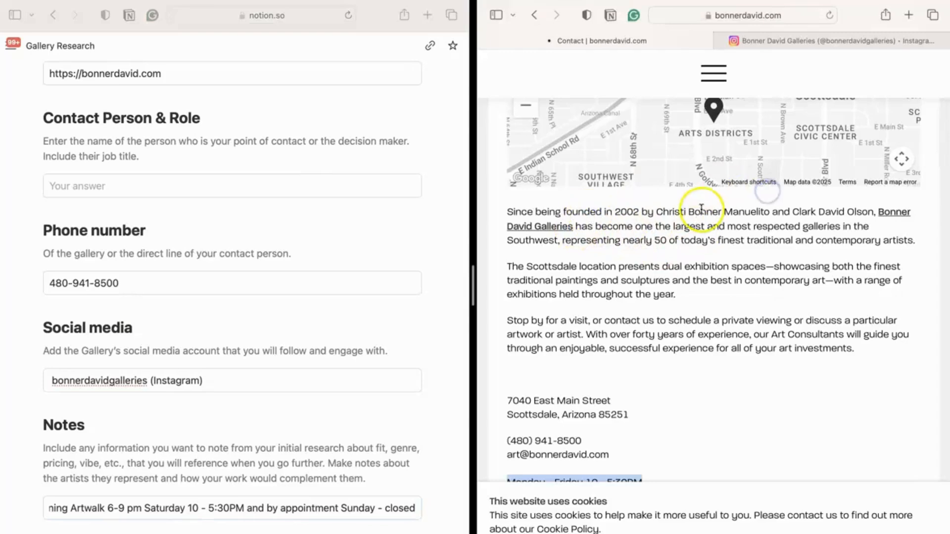
left_click_drag(658, 211, 883, 213)
key("super+c")
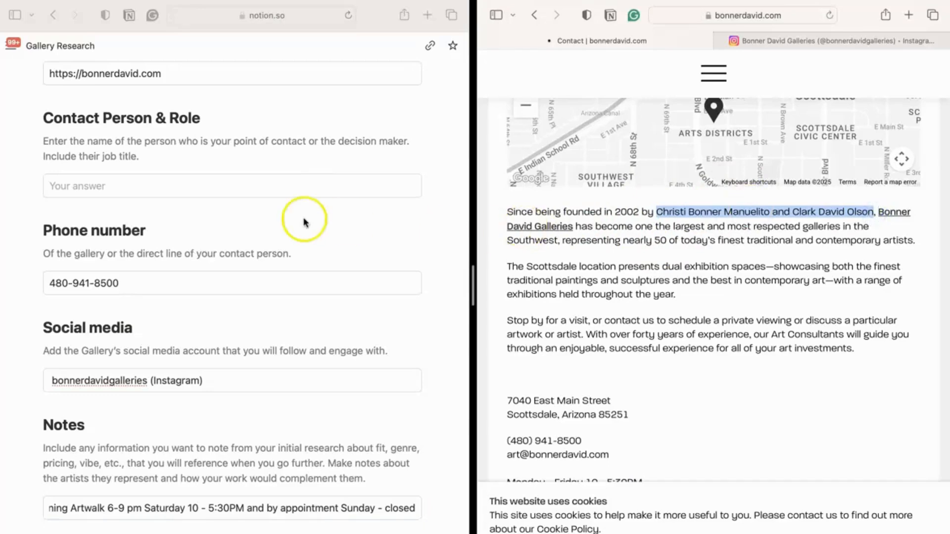
left_click(265, 183)
left_click(227, 186)
key("super+v")
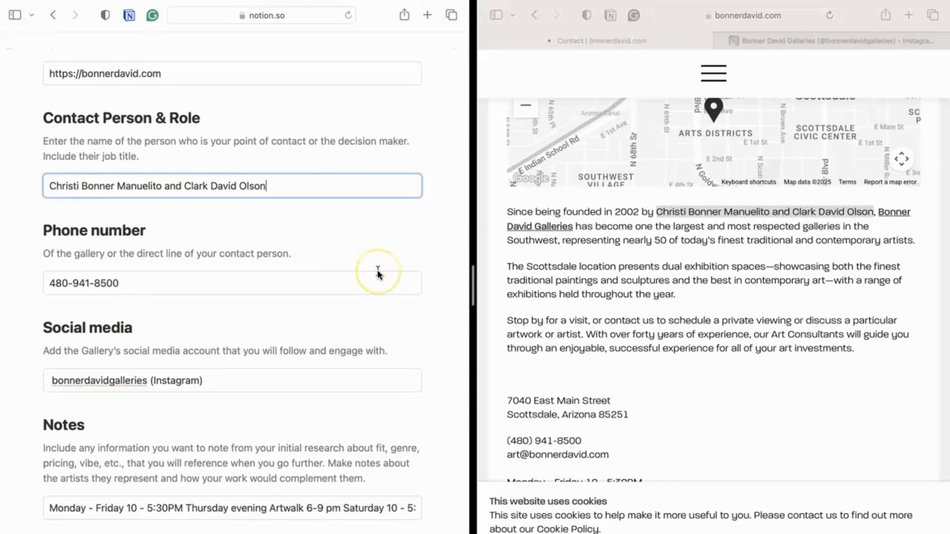
- Look at the gallery website's About us page, and return to its Contact page
scroll(377, 267, "down", 2)
scroll(603, 313, "down", 2)
scroll(583, 247, "up", 5)
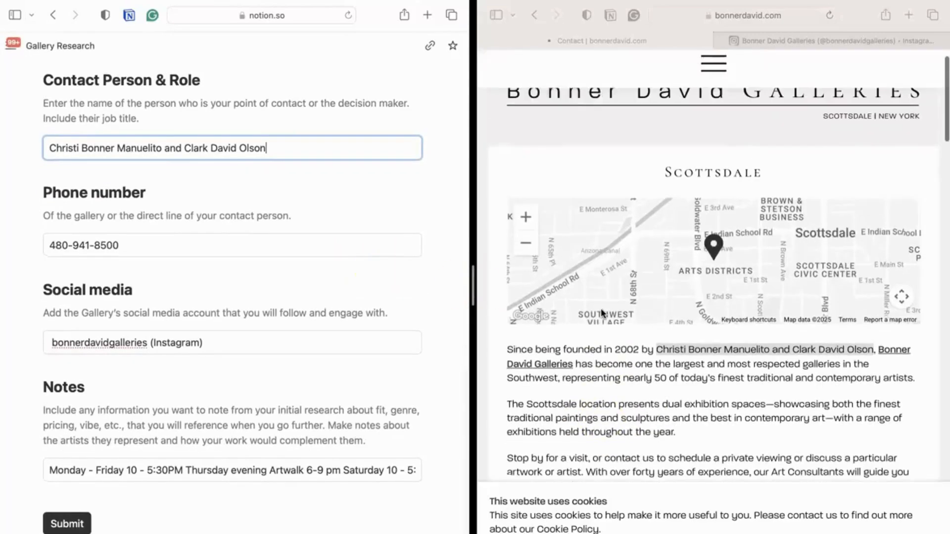
left_click(711, 86)
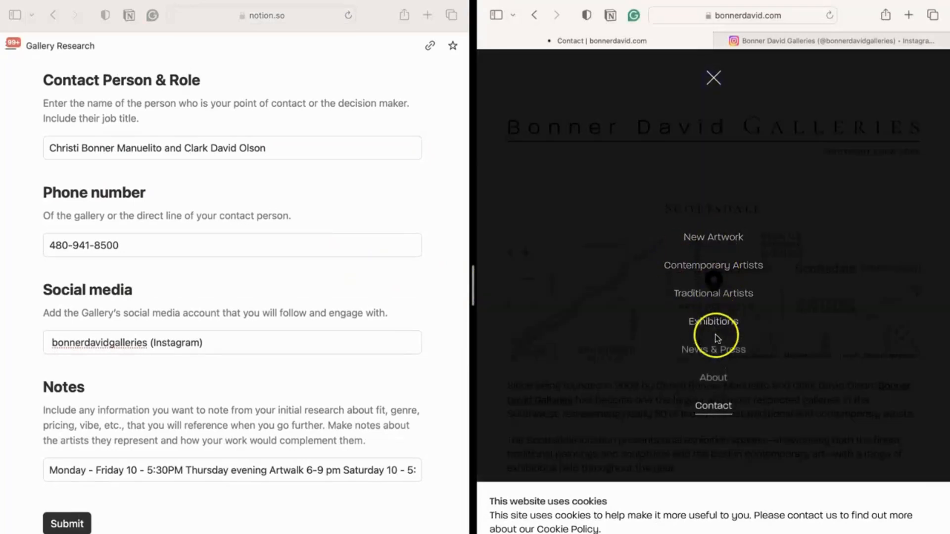
left_click(721, 376)
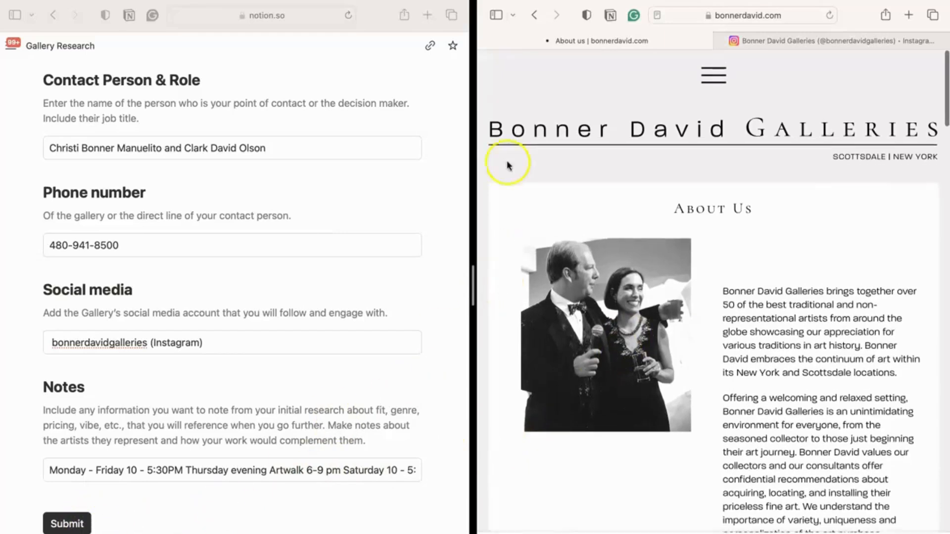
left_click(537, 17)
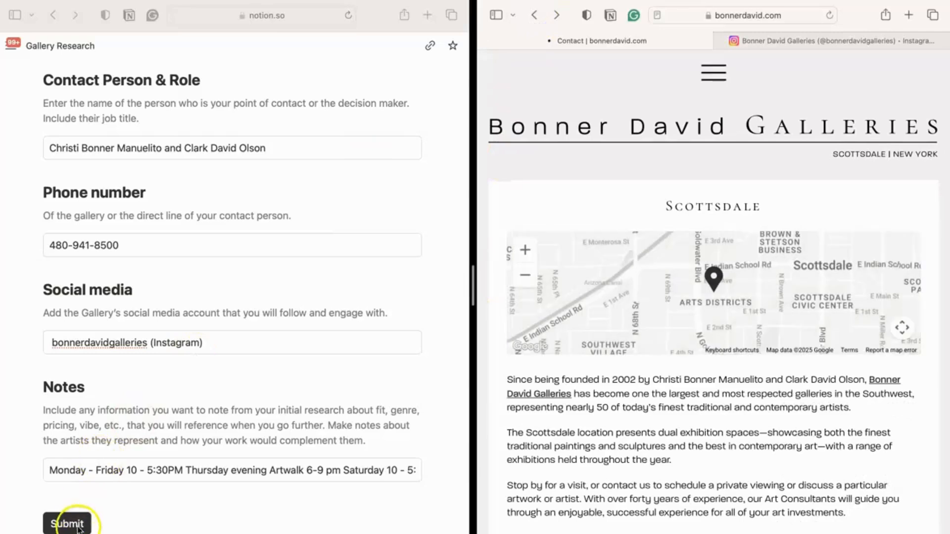
- Submit the completed Gallery Research form and return the gallery website's tab to the Google search results
left_click(74, 522)
left_click(85, 525)
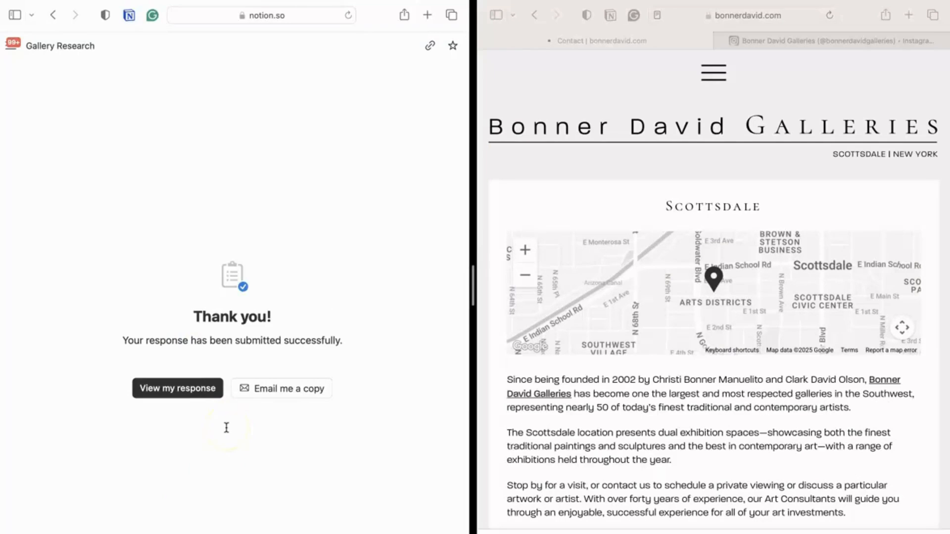
left_click(536, 17)
left_click(536, 18)
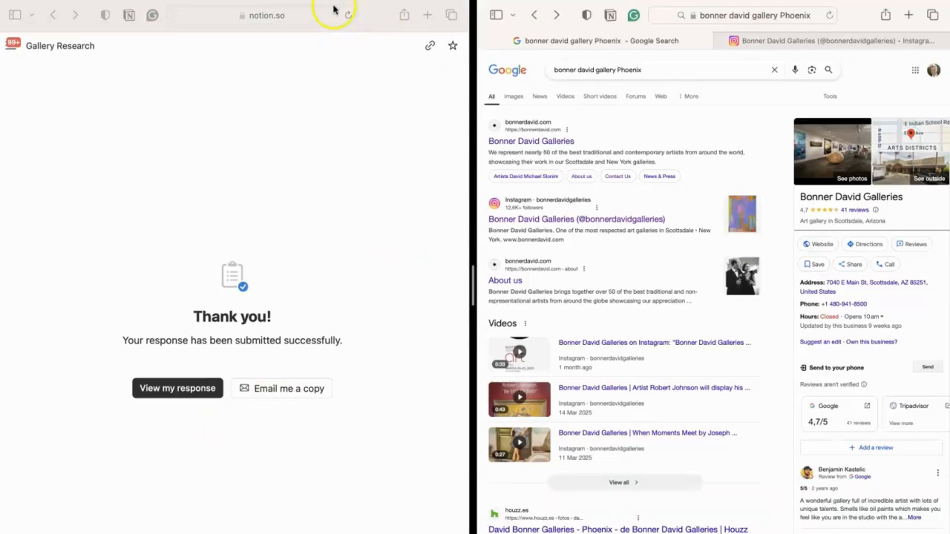
- Apply the Gallery Name template to the Bonner David Galleries entry in the form's responses and open the entry as a full page
left_click(347, 16)
left_click(348, 16)
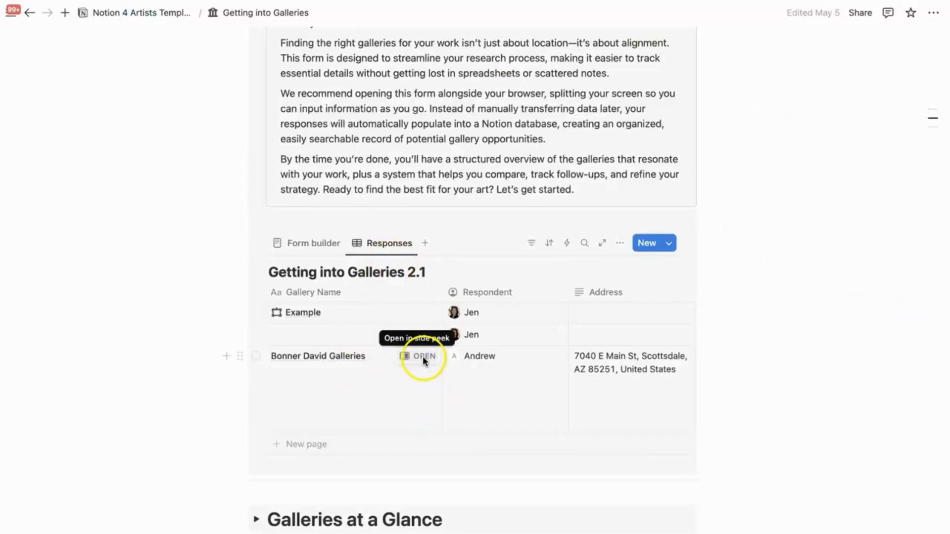
left_click(422, 356)
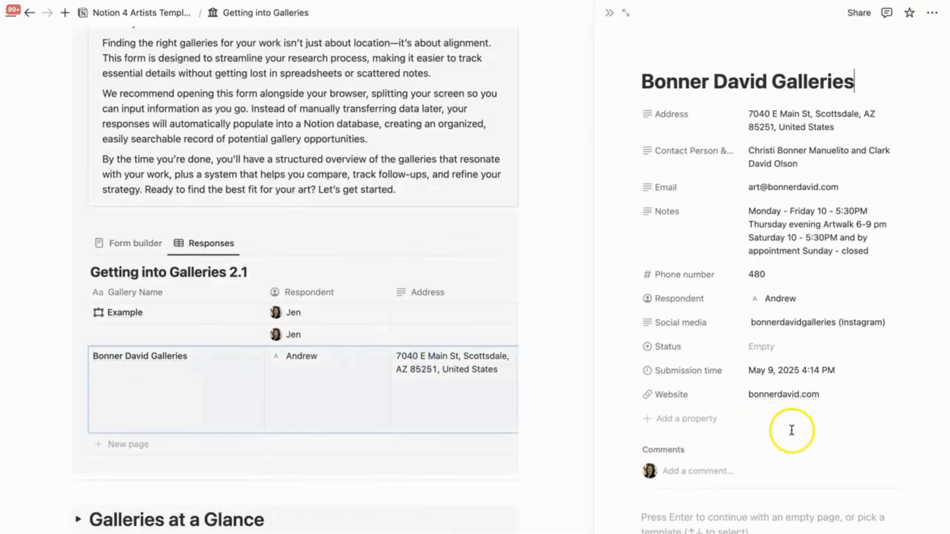
scroll(791, 431, "down", 2)
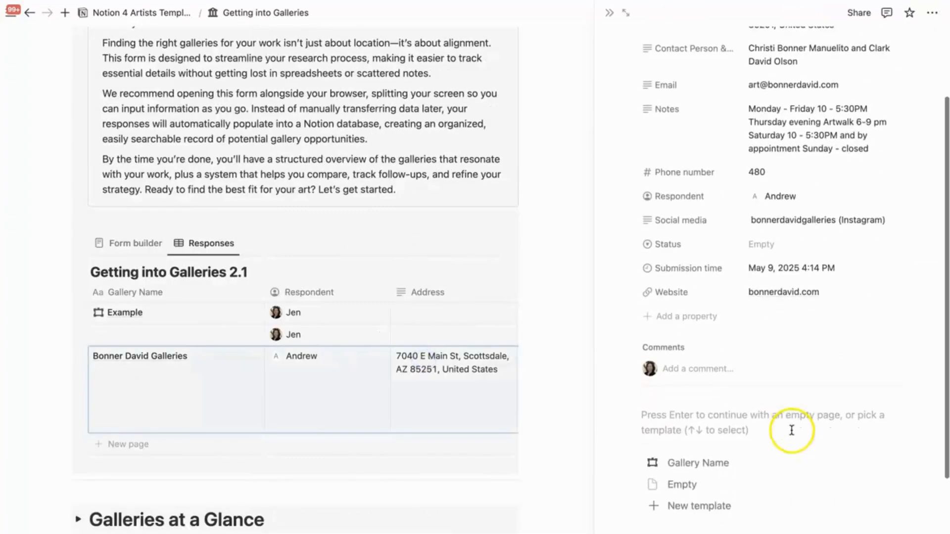
left_click(727, 464)
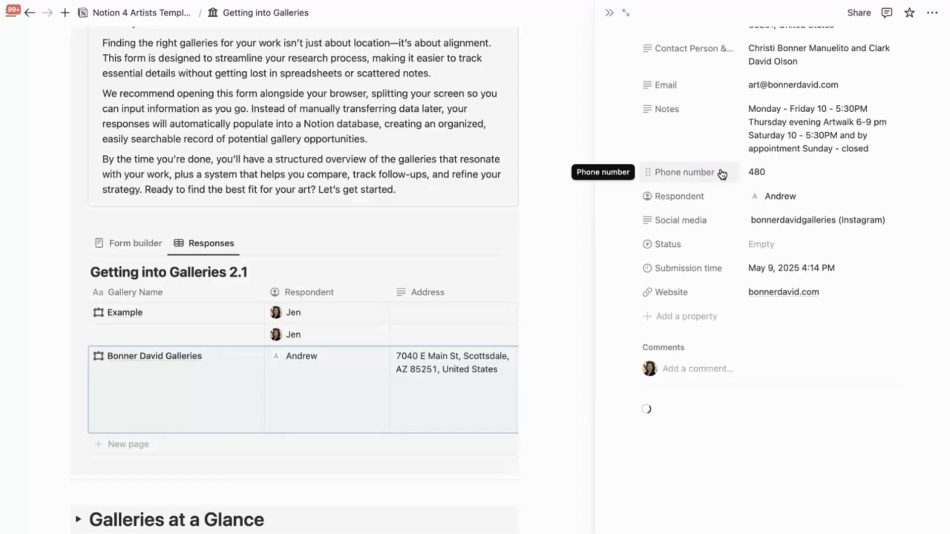
left_click(627, 18)
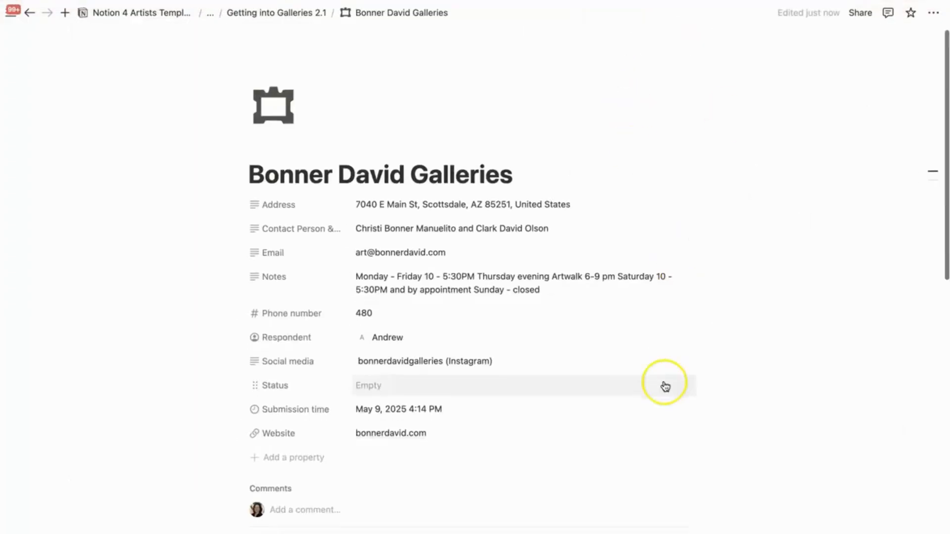
- Examine the Bonner David Galleries page: its properties, the Gallery Summary section, and the cards on the Gallery Action Steps board
scroll(665, 386, "down", 6)
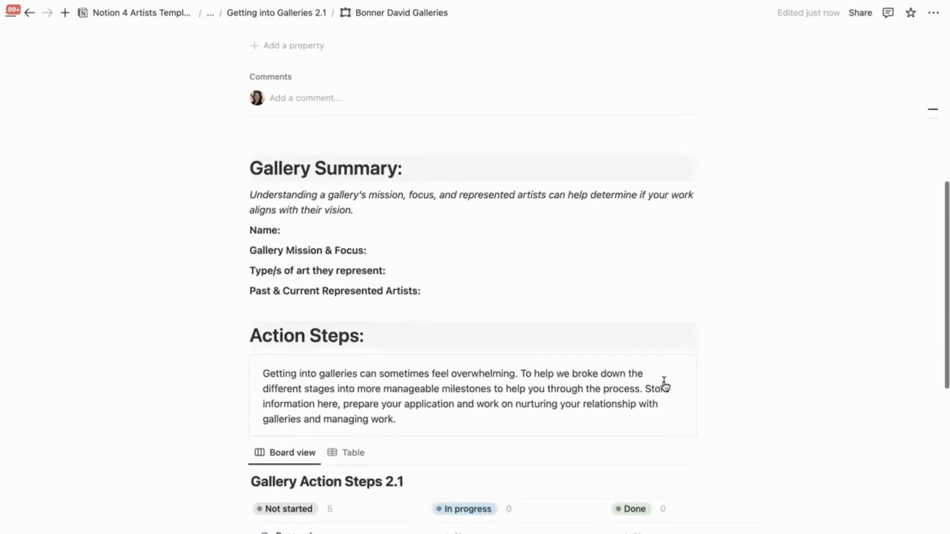
left_click_drag(248, 161, 481, 303)
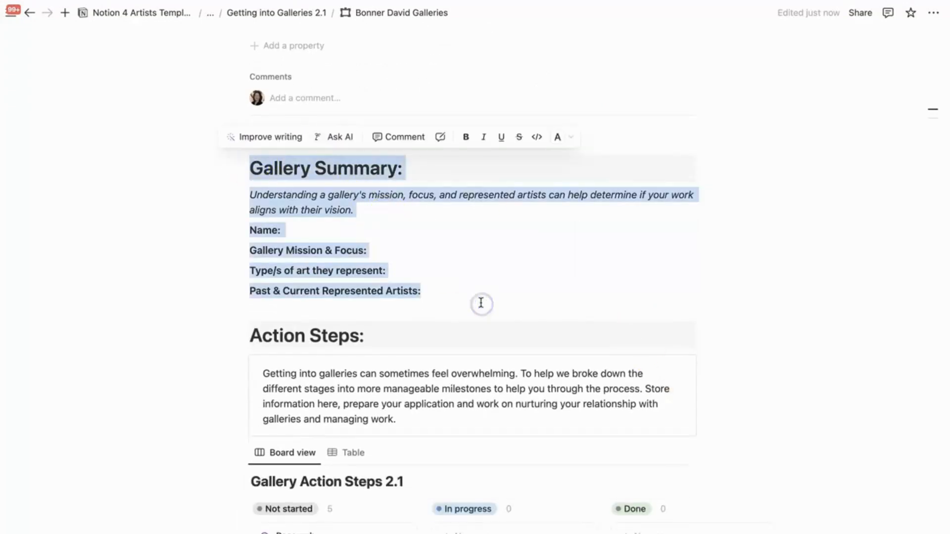
left_click(472, 388)
scroll(472, 387, "down", 3)
scroll(472, 386, "down", 5)
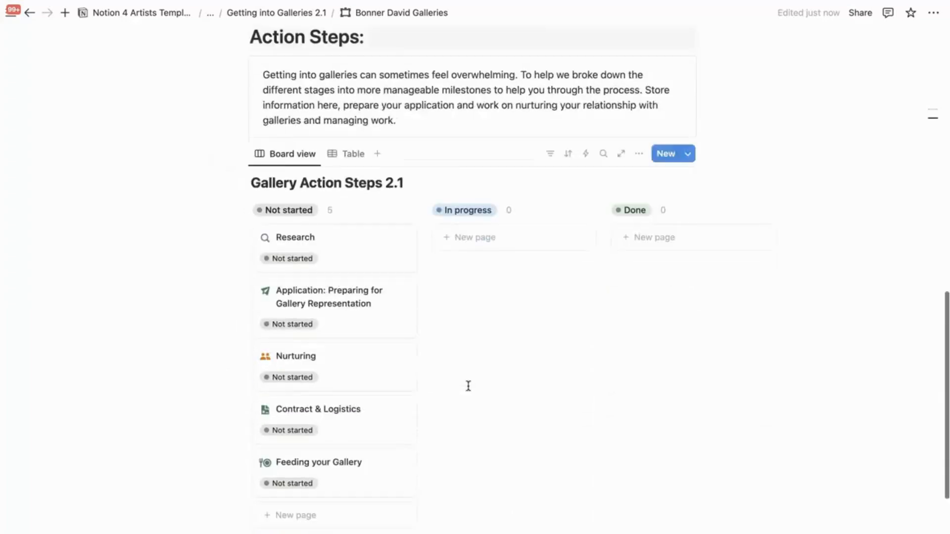
scroll(469, 386, "up", 3)
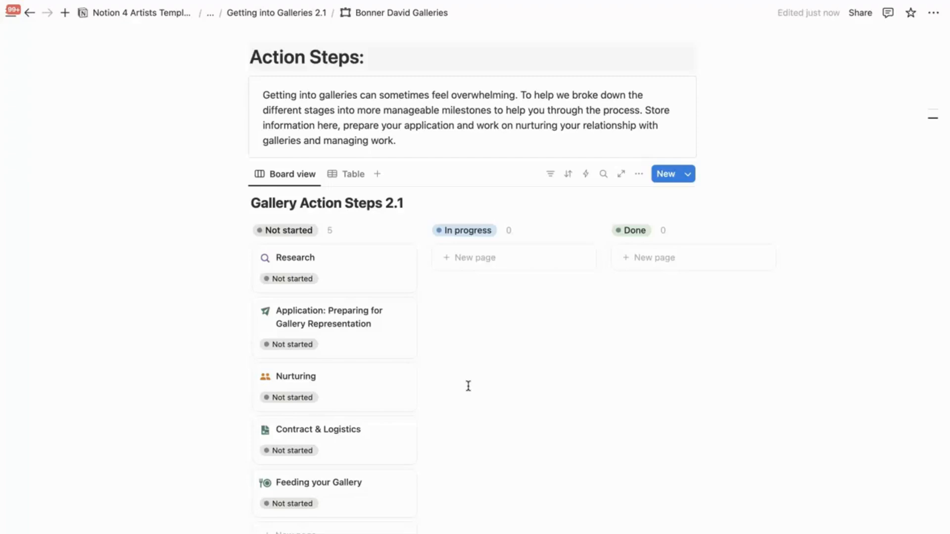
scroll(468, 385, "up", 8)
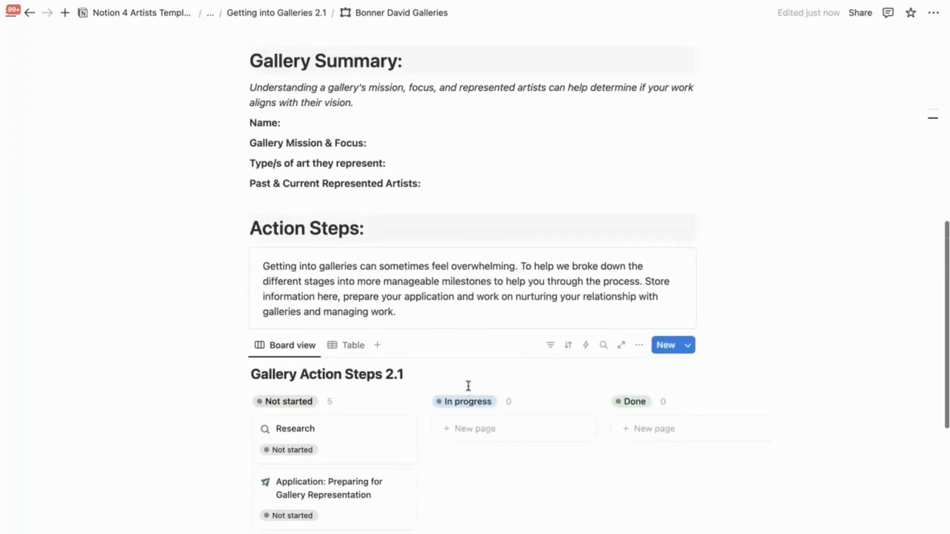
scroll(488, 201, "up", 5)
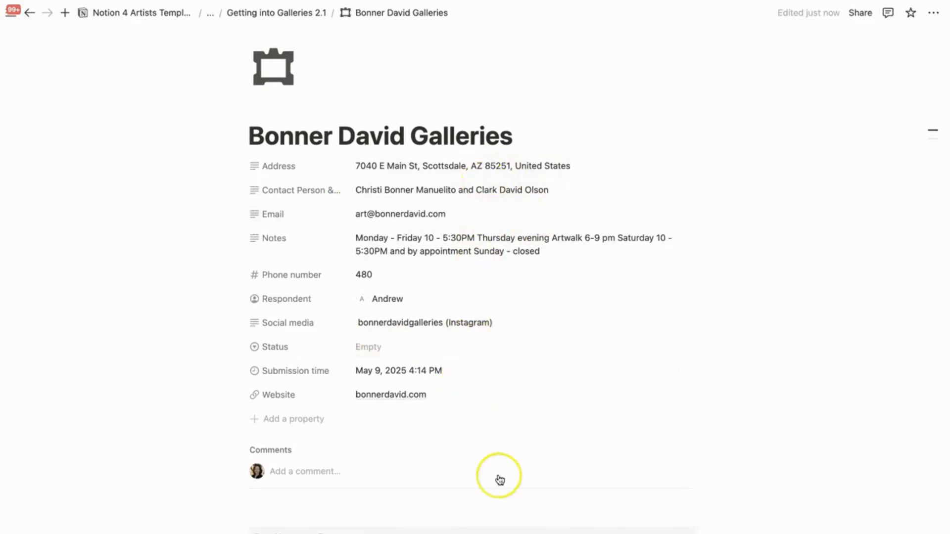
scroll(500, 479, "down", 10)
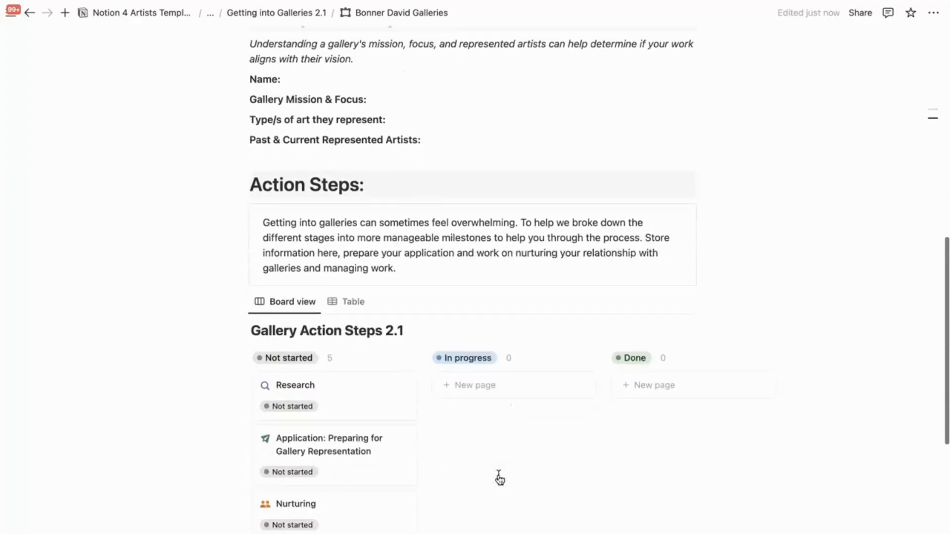
scroll(500, 479, "down", 1)
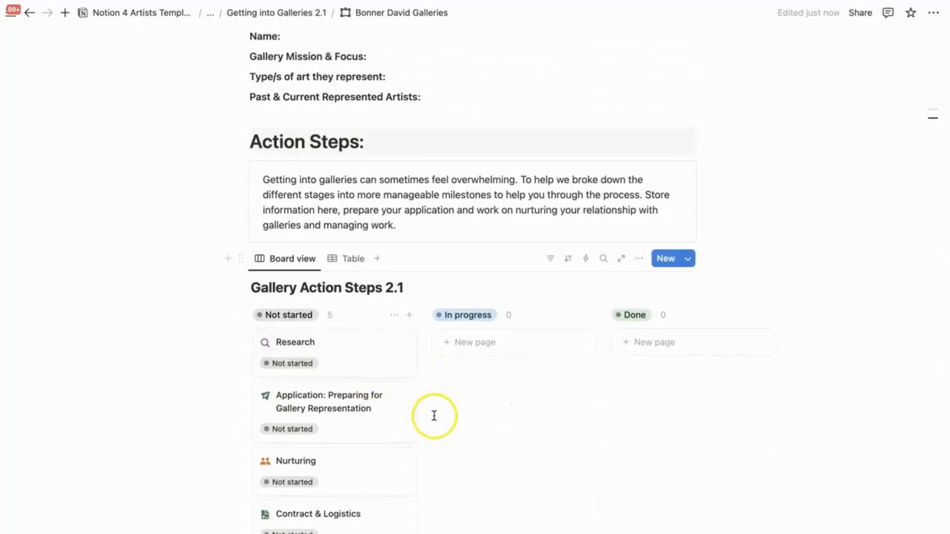
scroll(403, 417, "down", 1)
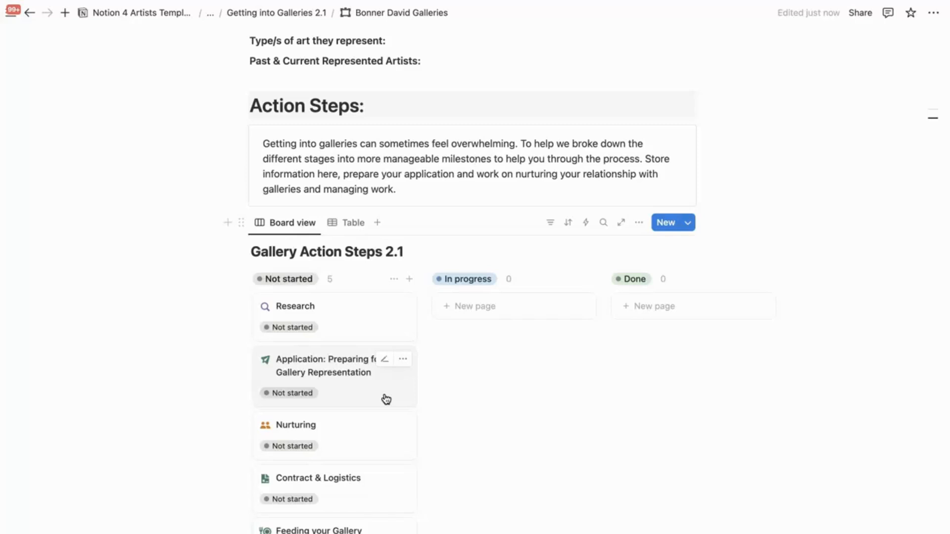
left_click(368, 490)
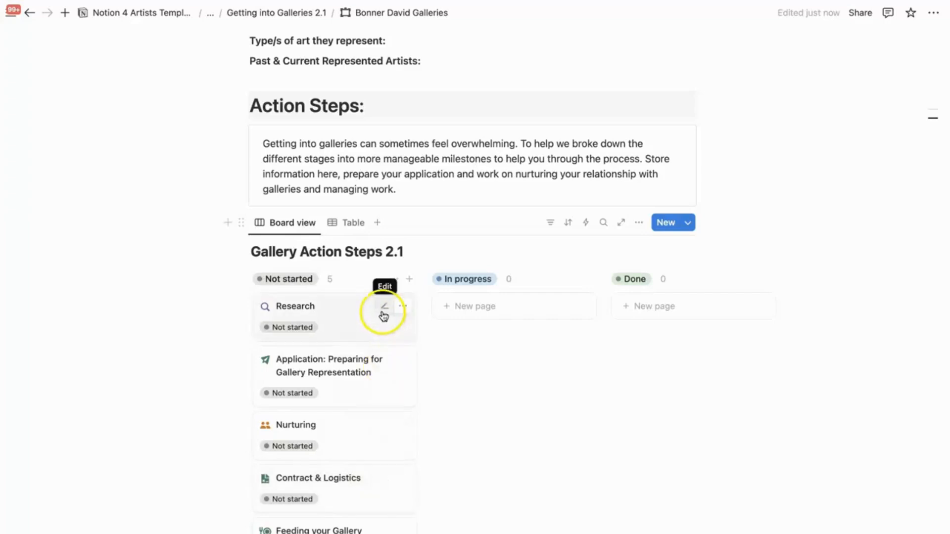
- Open the Research card from the Gallery Action Steps board as a full page, down to its Gallery Summary section
left_click(360, 322)
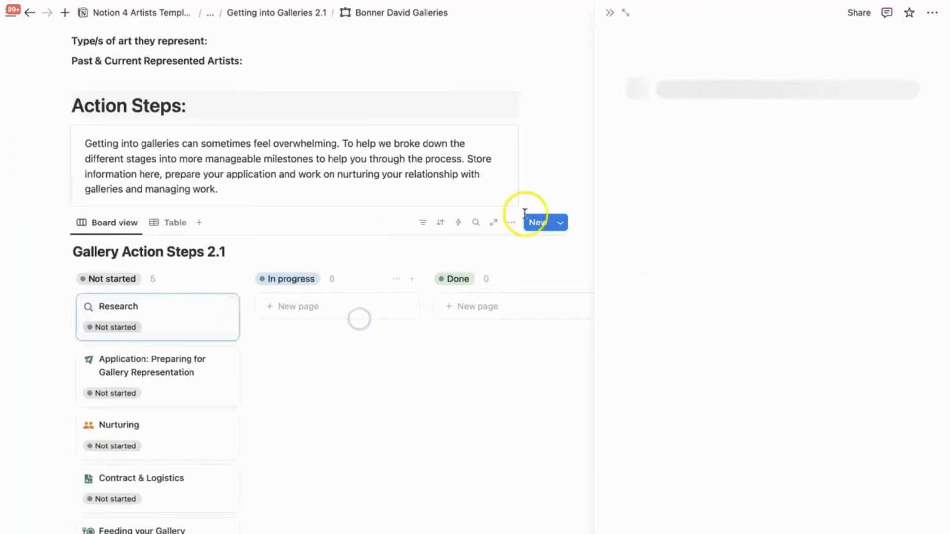
left_click(626, 11)
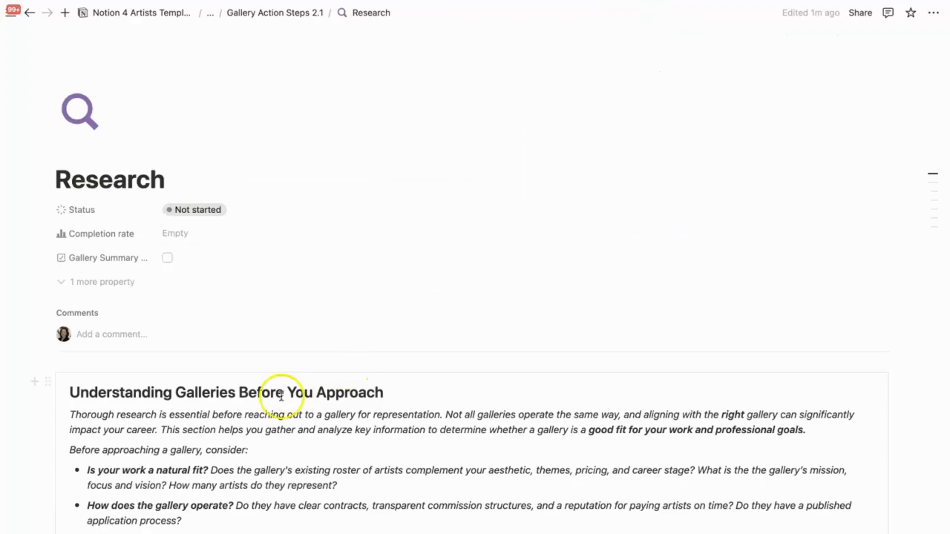
scroll(314, 474, "down", 3)
scroll(315, 471, "down", 10)
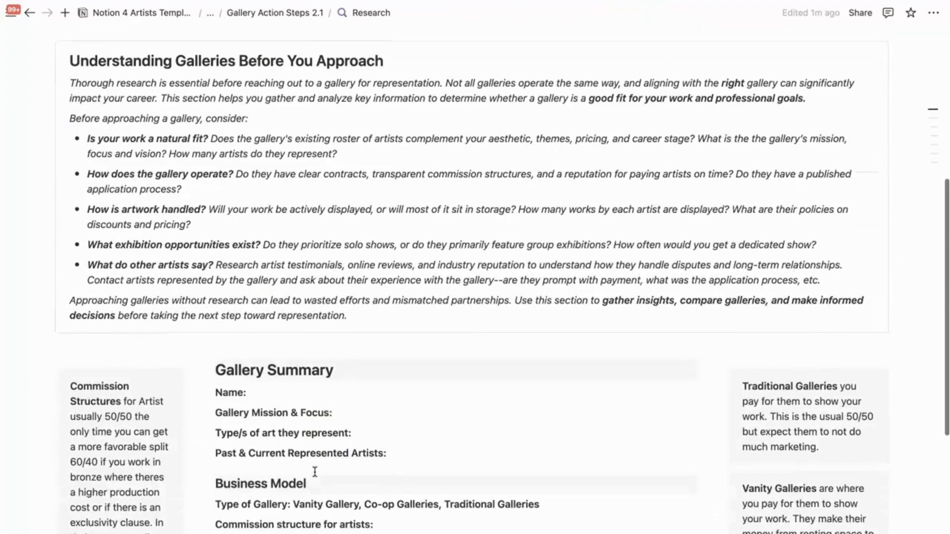
- Review the Gallery Artists' Experience questions, collapse them again, and read the Commission Structures note and the Gallery Summary and Business Model prompts
left_click(222, 409)
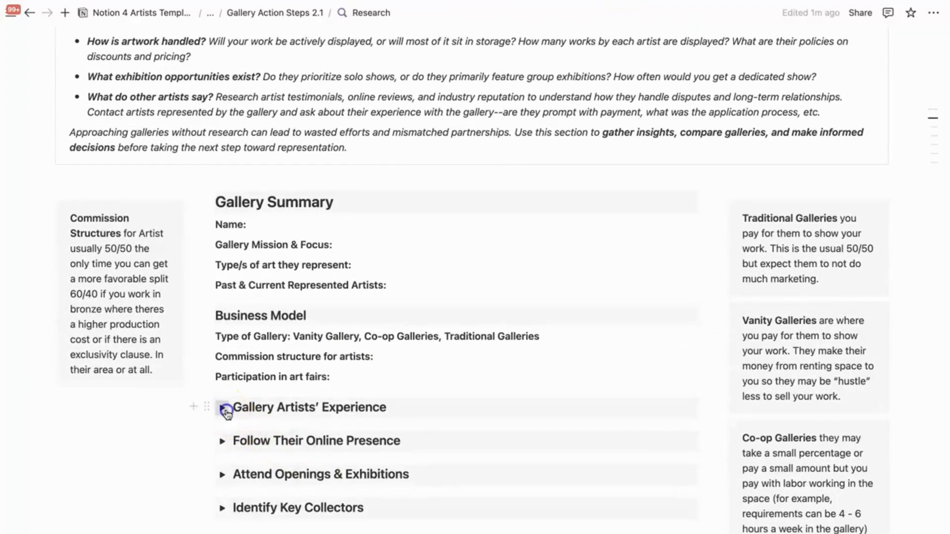
scroll(403, 462, "down", 3)
scroll(404, 460, "down", 2)
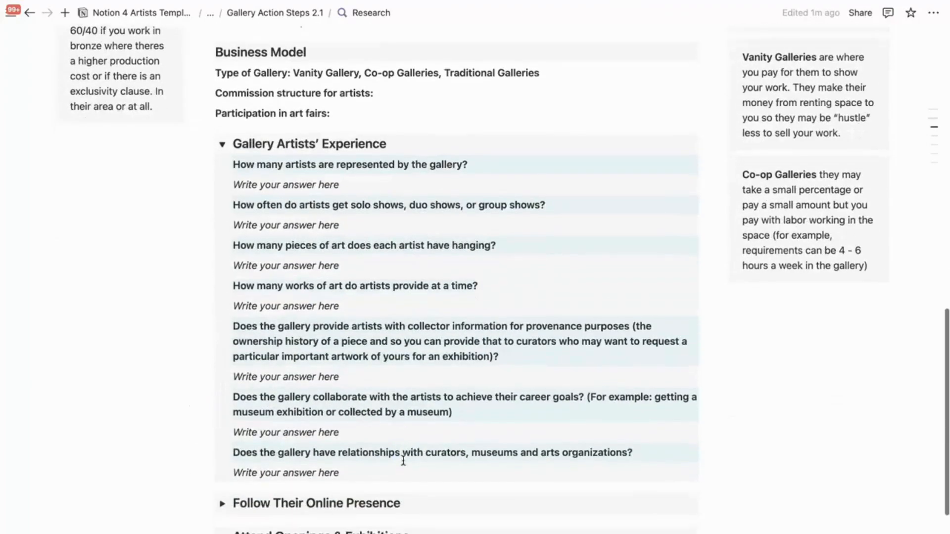
scroll(356, 396, "up", 2)
scroll(355, 395, "up", 3)
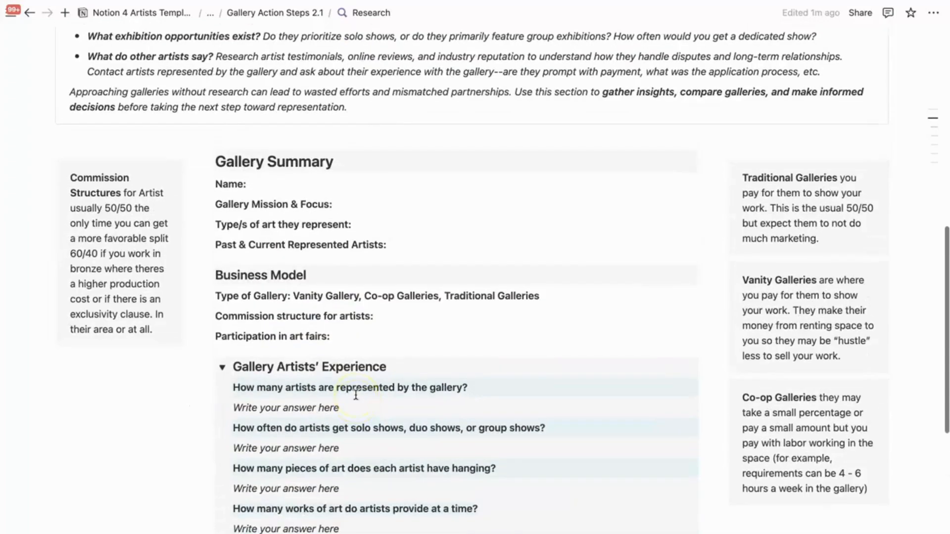
left_click(222, 367)
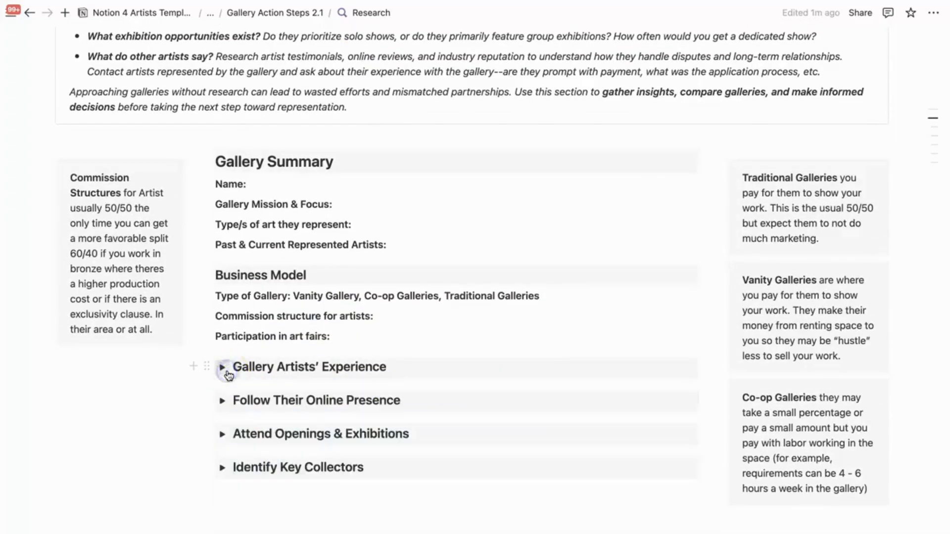
scroll(228, 376, "up", 4)
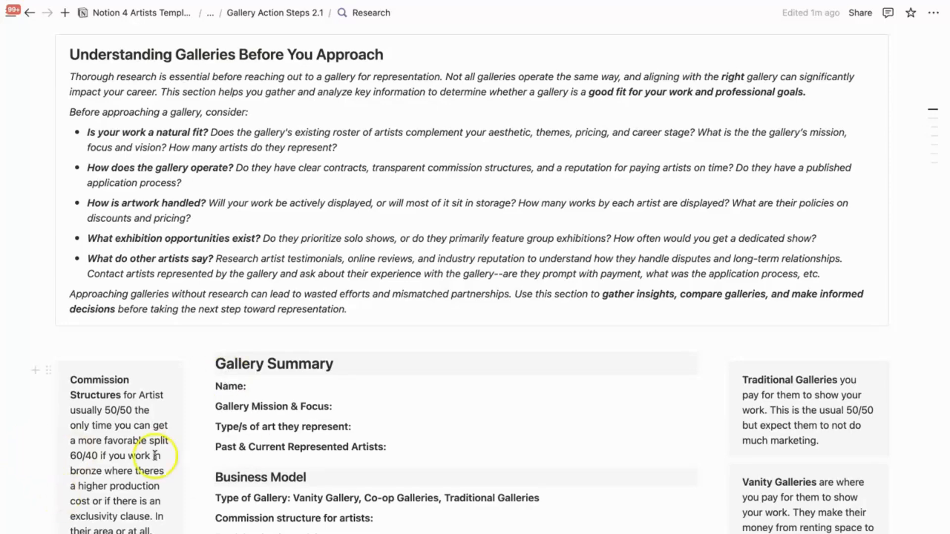
scroll(363, 426, "down", 3)
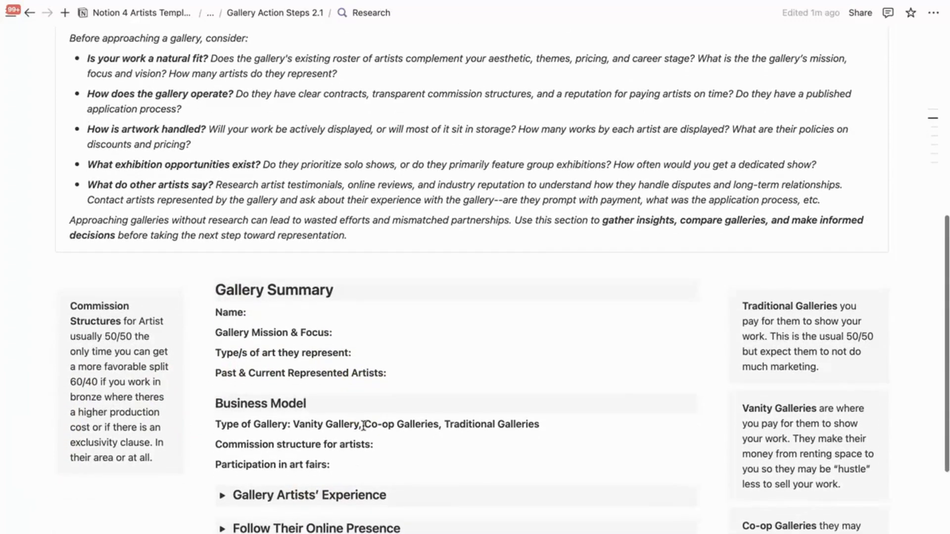
scroll(363, 426, "up", 1)
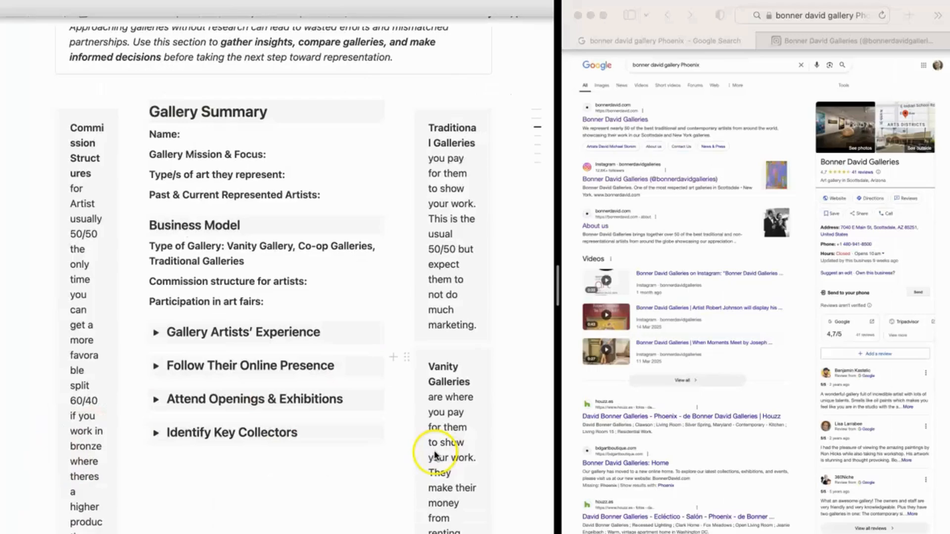
scroll(399, 416, "up", 5)
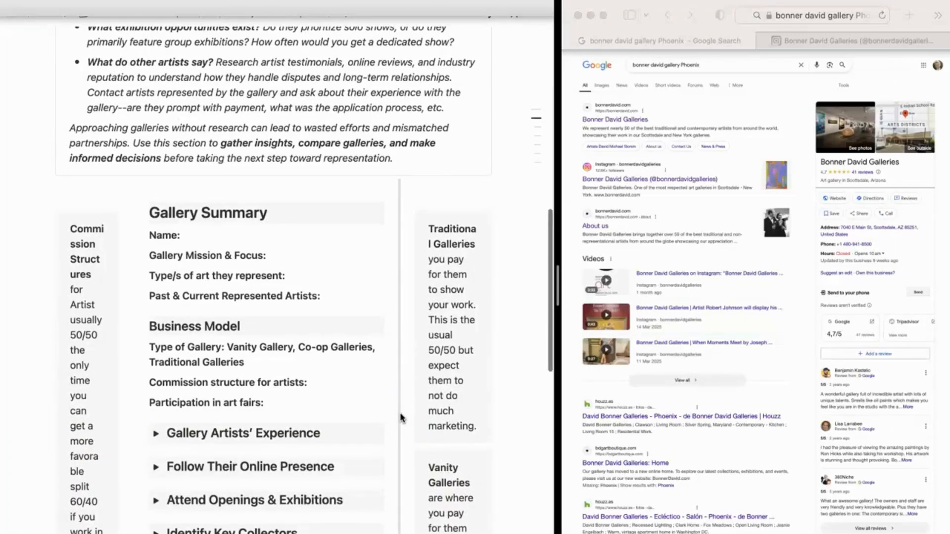
scroll(400, 417, "up", 3)
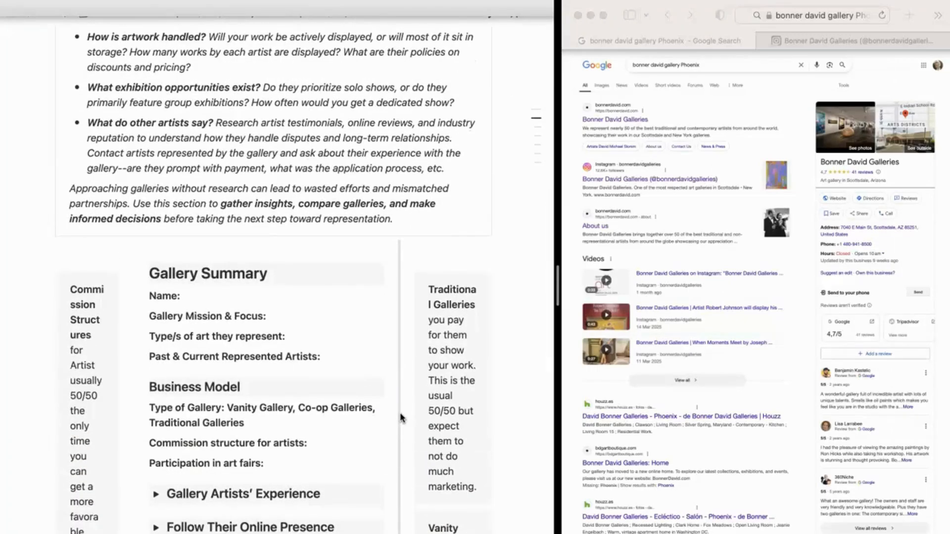
left_click(401, 343)
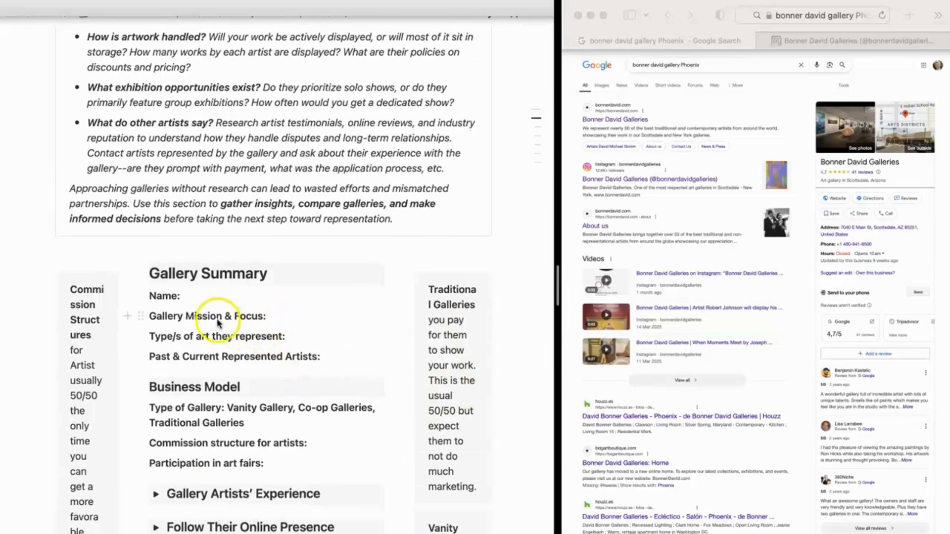
left_click(223, 296)
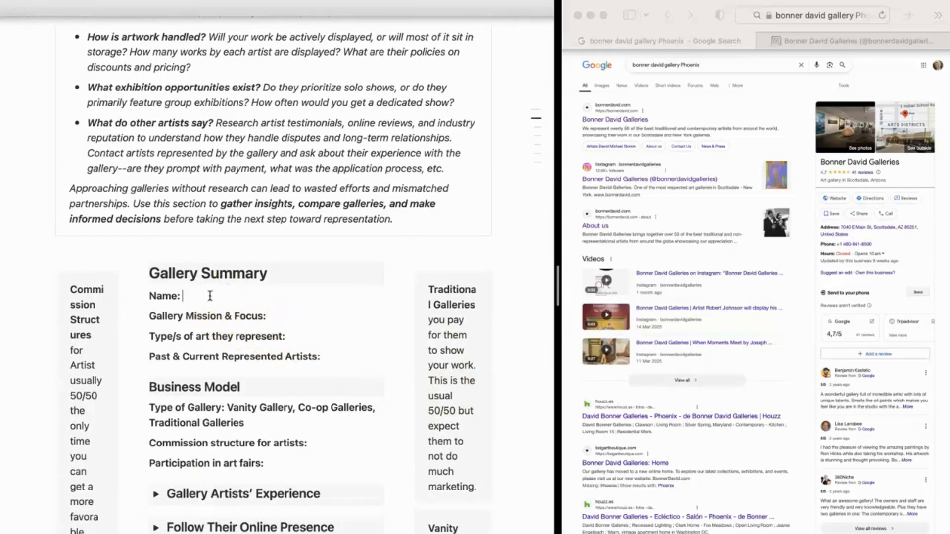
type("Bonner David")
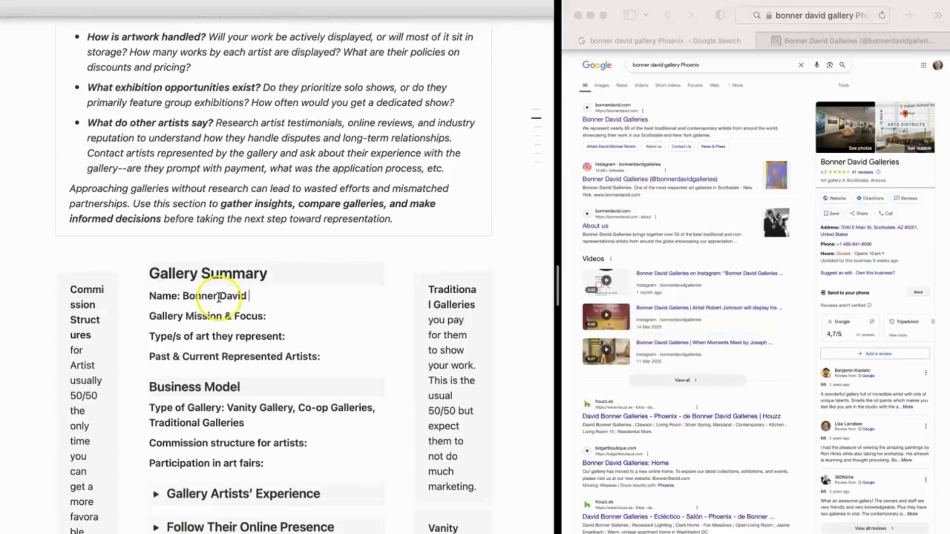
- Open the About page of the Bonner David Galleries website from the search results, down to the gallery's description
left_click(609, 121)
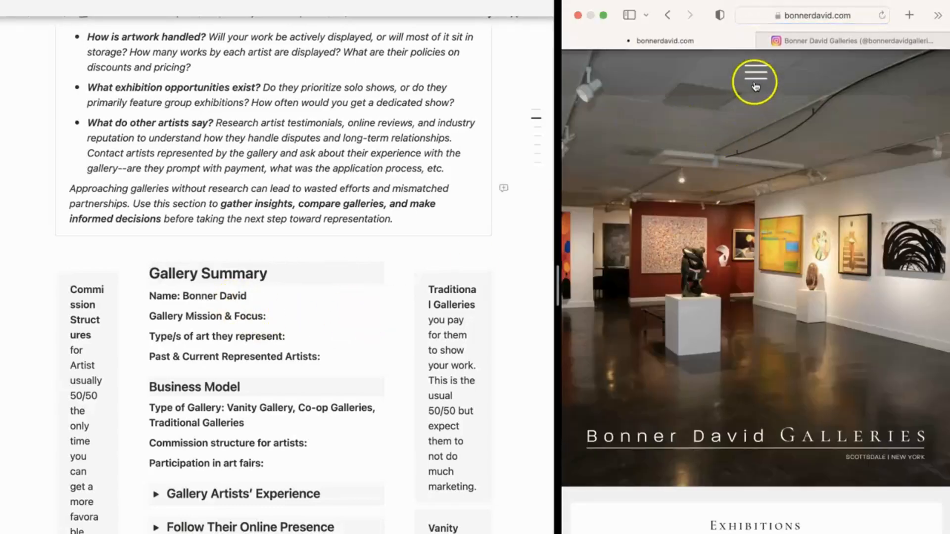
left_click(756, 79)
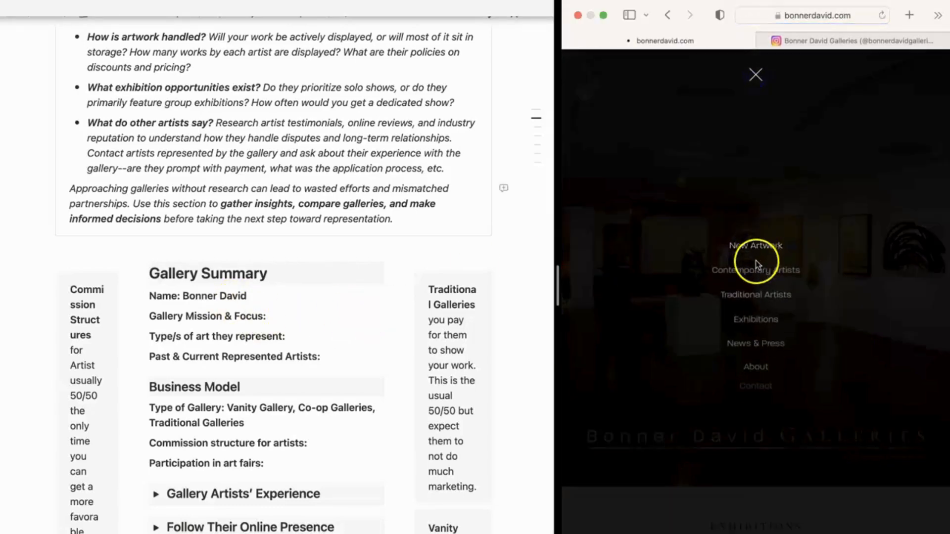
left_click(757, 372)
scroll(764, 377, "down", 5)
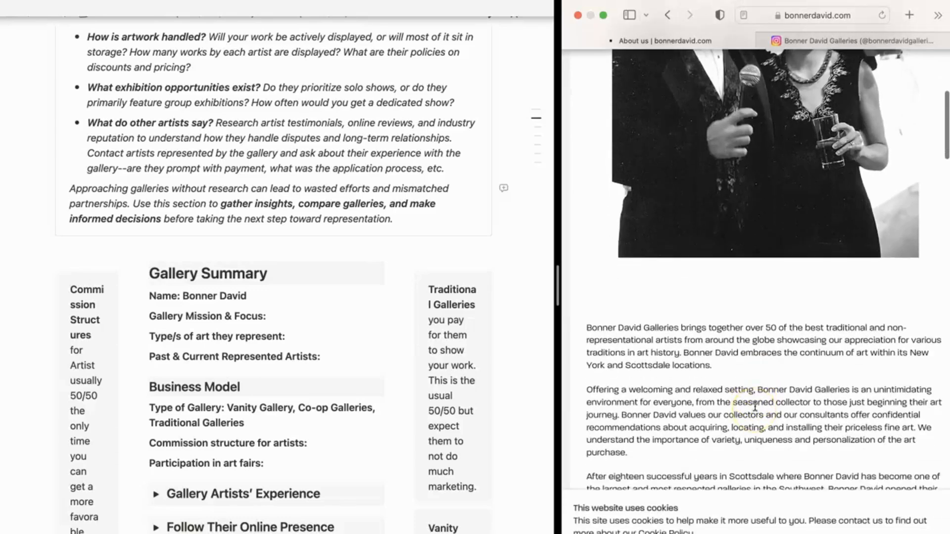
- Fill in the types of art they represent as "Traditional and Non-representational Artist from around the world." in regular, non-bold text
left_click(292, 303)
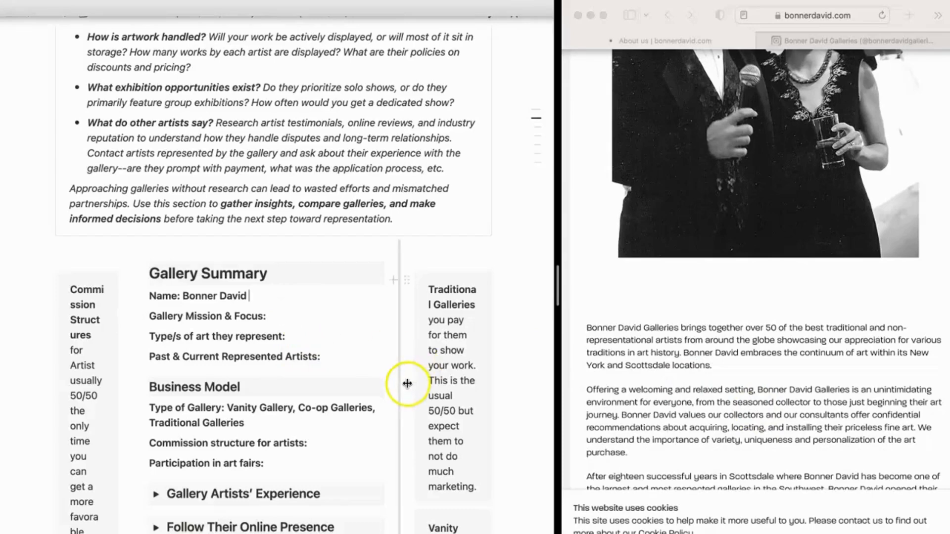
left_click(319, 337)
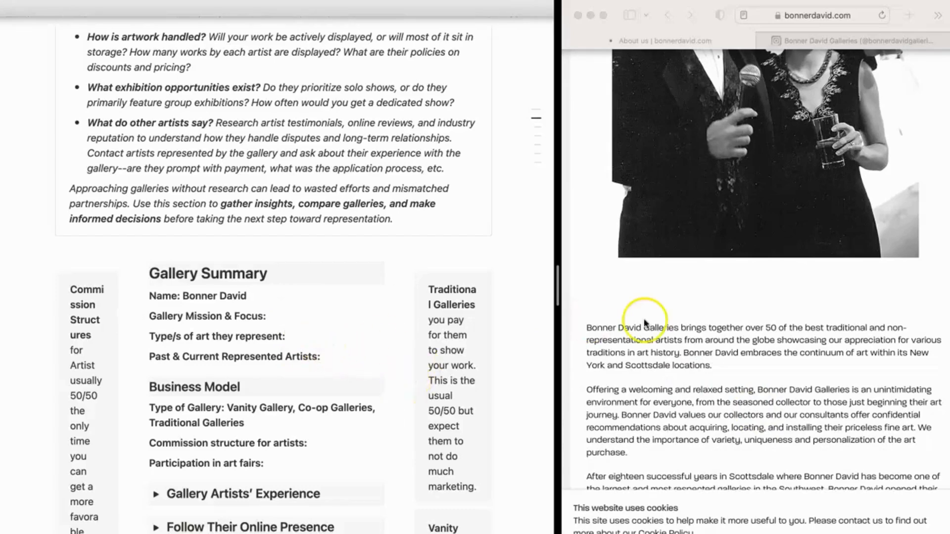
left_click(900, 328)
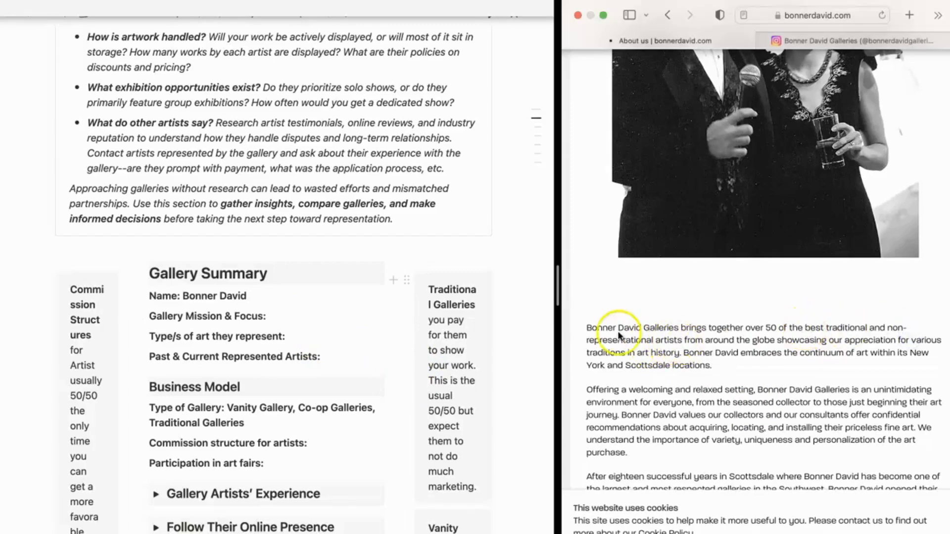
left_click(326, 337)
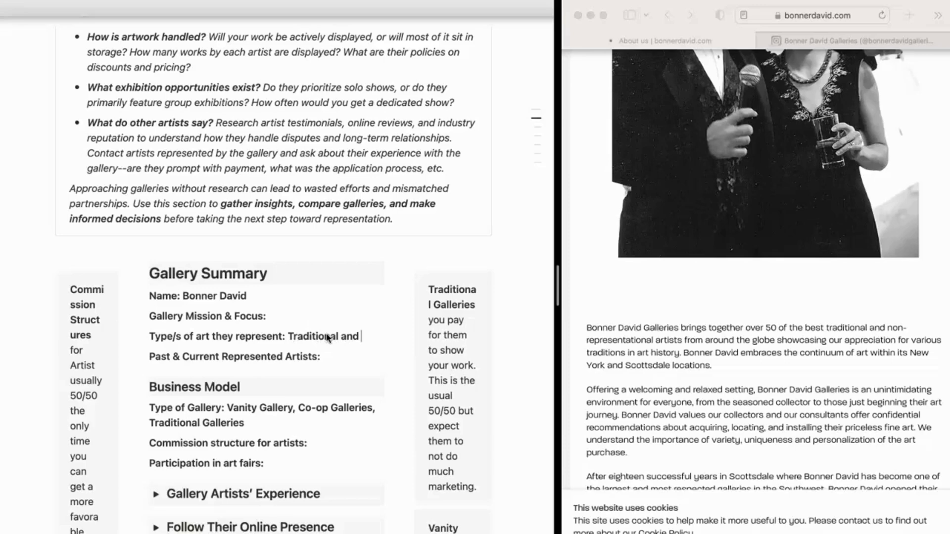
type("Traditional and Non-representational Artist from around the")
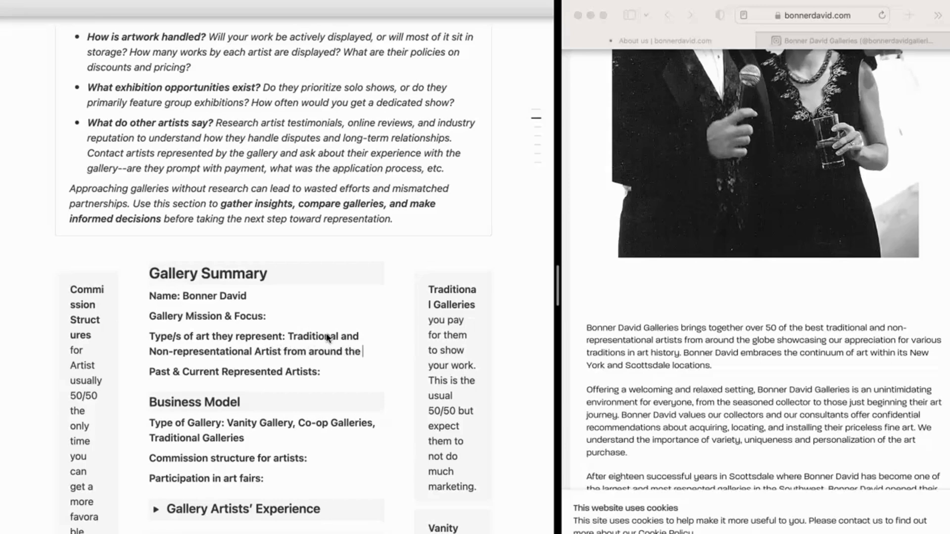
type("world.")
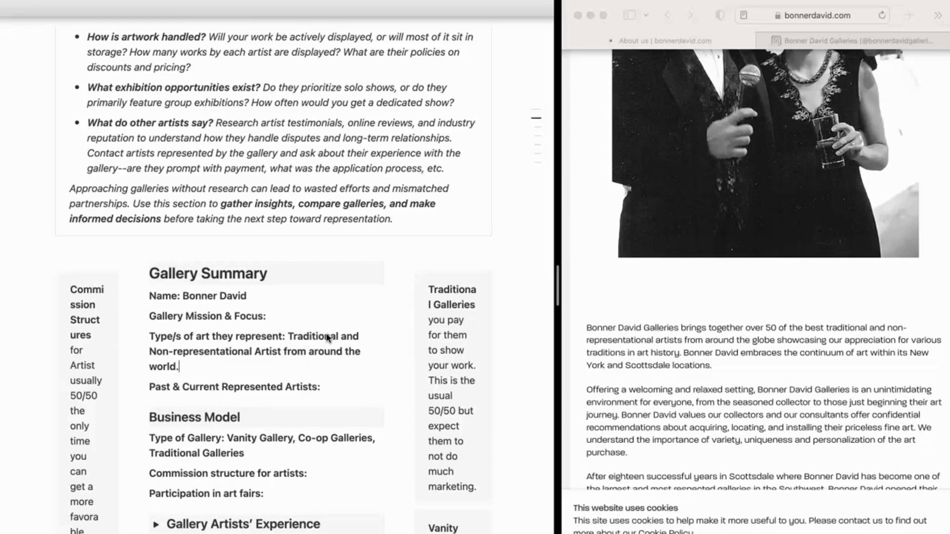
left_click_drag(358, 367, 286, 340)
left_click(361, 359)
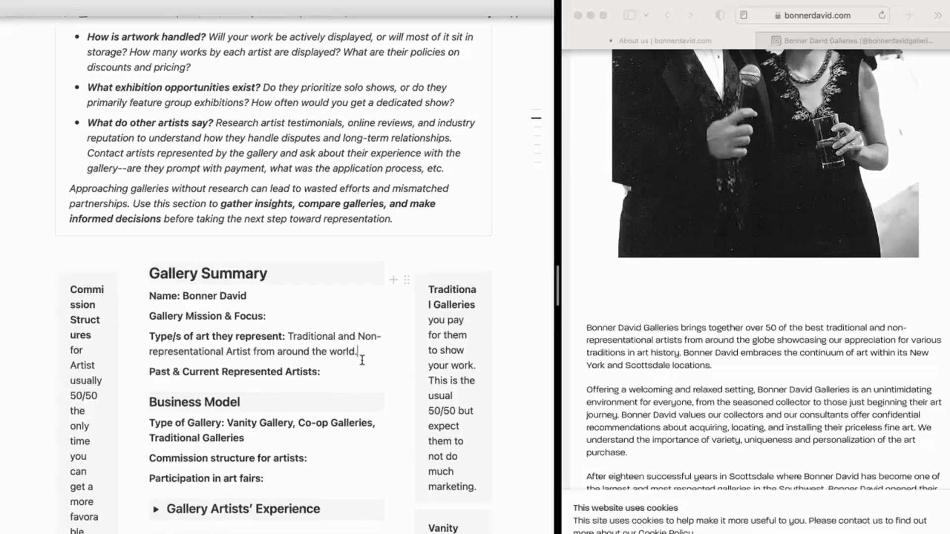
- Copy "importance of variety, uniqueness and personalization" from the gallery's About text into Gallery Mission & Focus
scroll(793, 439, "down", 2)
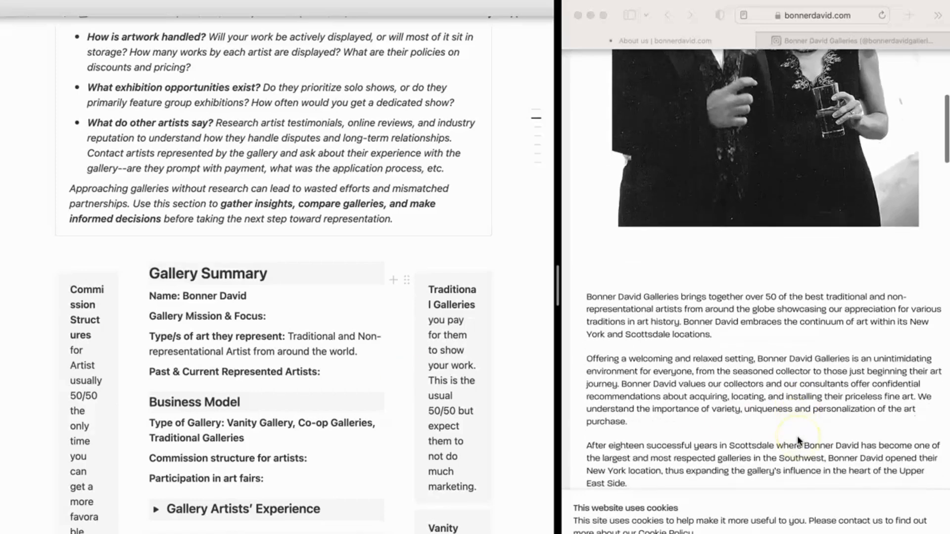
scroll(797, 433, "down", 3)
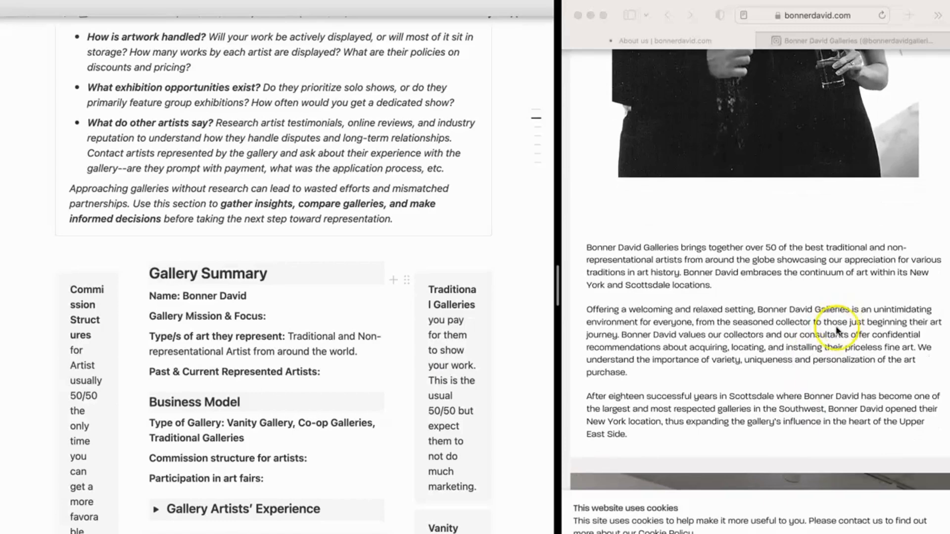
scroll(823, 389, "down", 3)
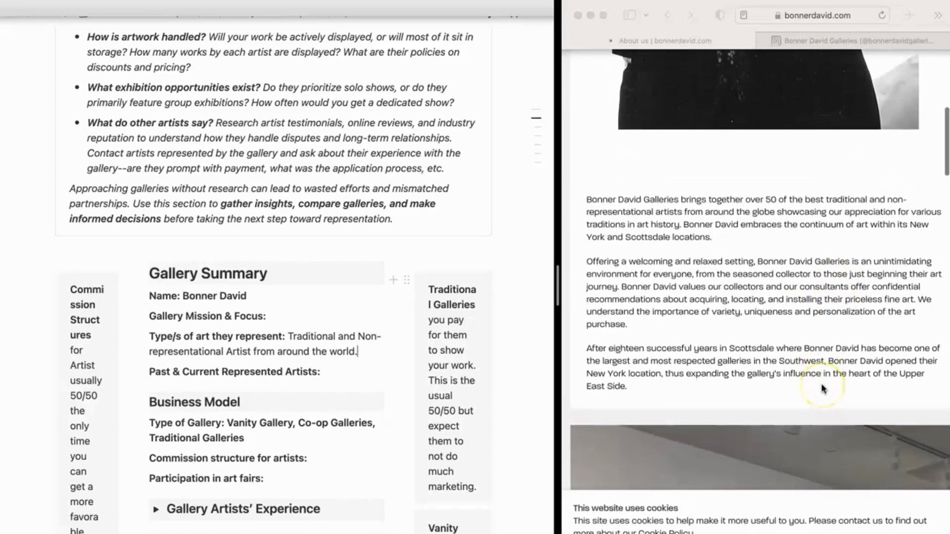
scroll(822, 389, "down", 2)
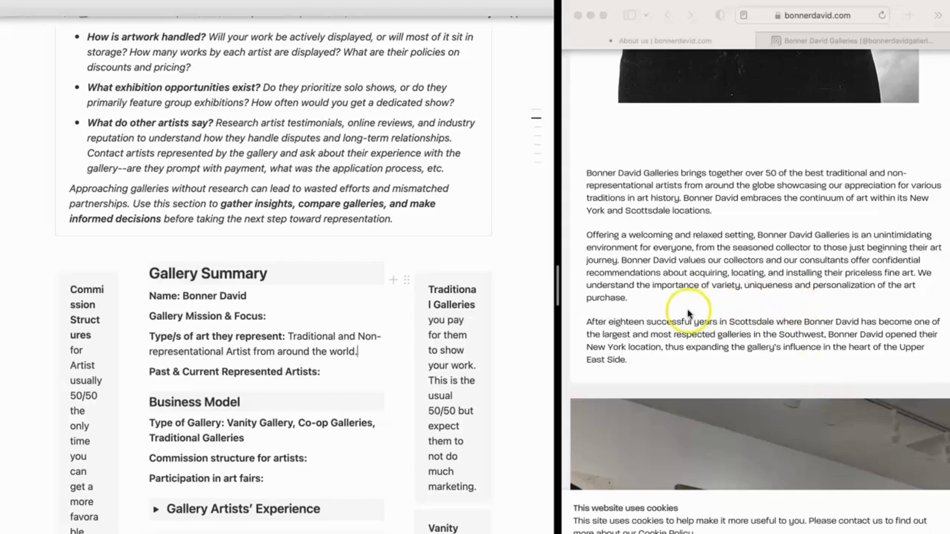
left_click(867, 280)
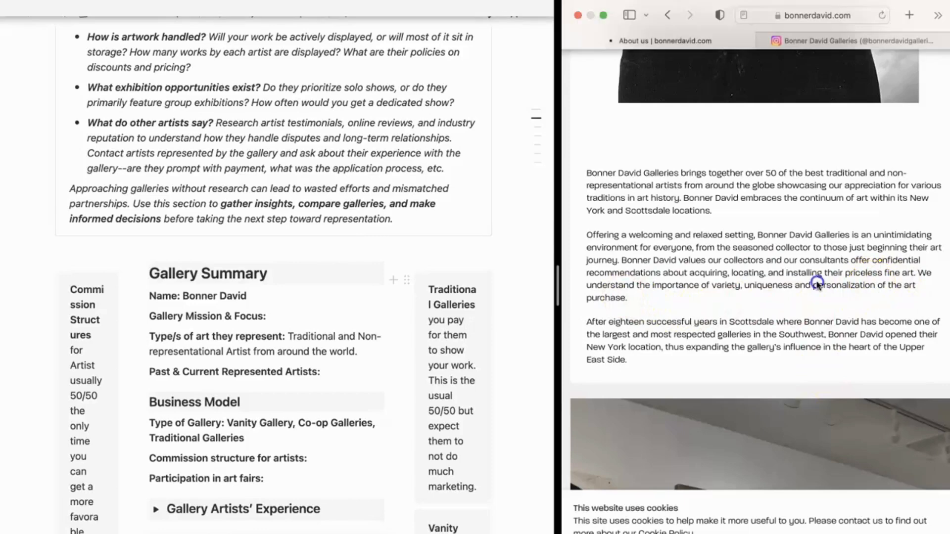
left_click_drag(874, 285, 656, 291)
key("super+c")
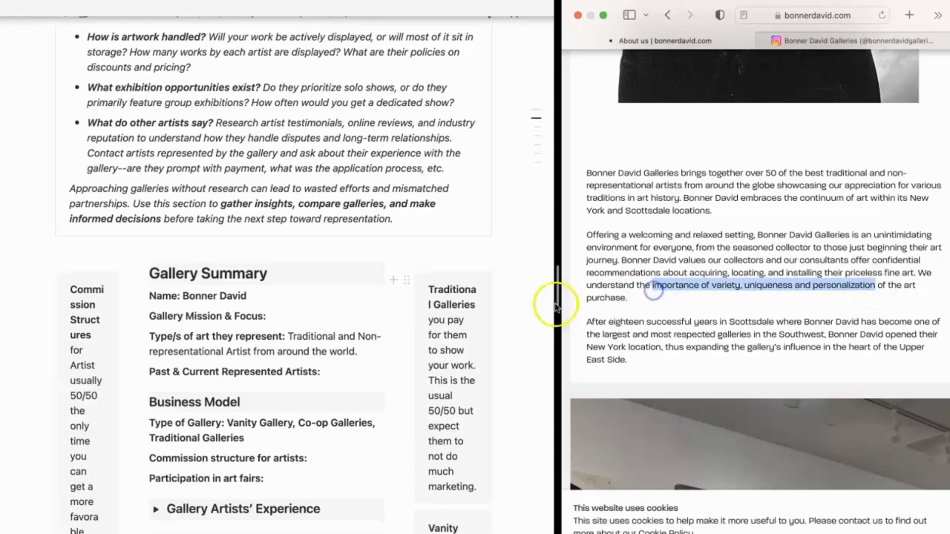
left_click(292, 317)
key("super+v")
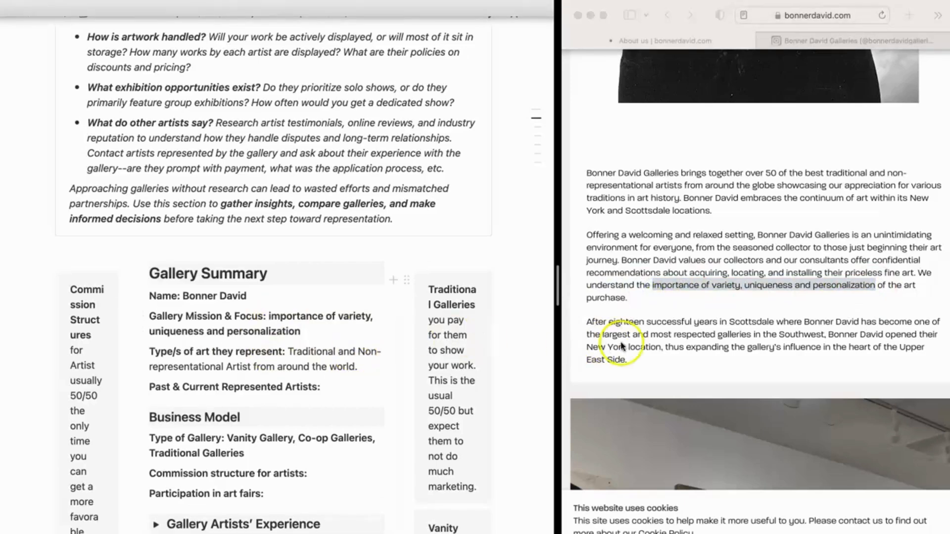
- Remove the bold formatting from the pasted Gallery Mission & Focus answer
left_click(672, 280)
scroll(672, 389, "down", 10)
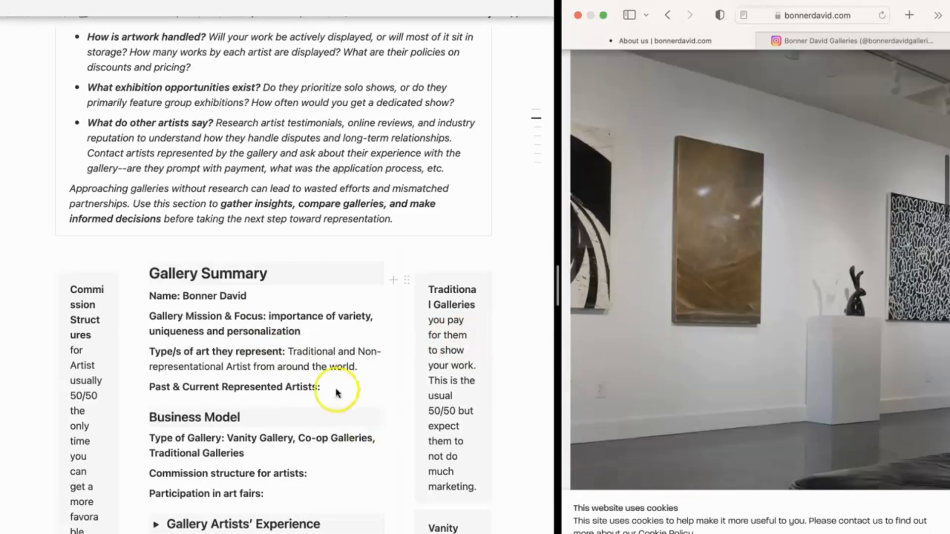
left_click(313, 332)
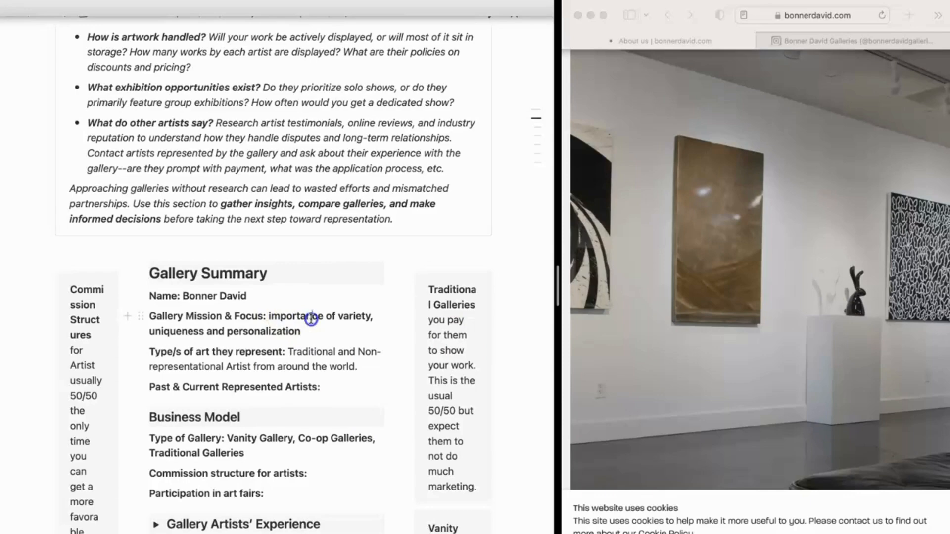
left_click_drag(311, 331, 270, 315)
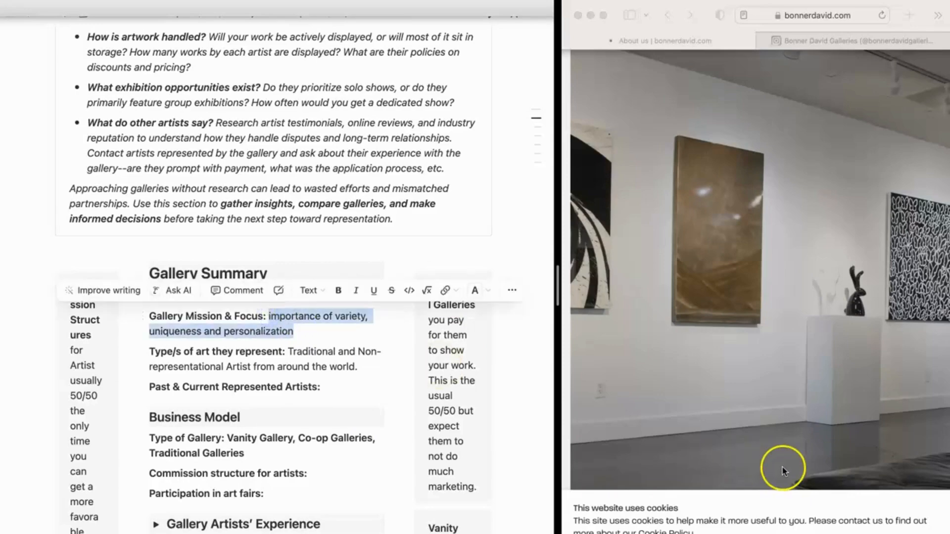
- Read the rest of the gallery's About page, covering its history, relationships, services and timeline, and compare it with the remaining summary prompts
scroll(781, 465, "down", 10)
scroll(780, 464, "down", 5)
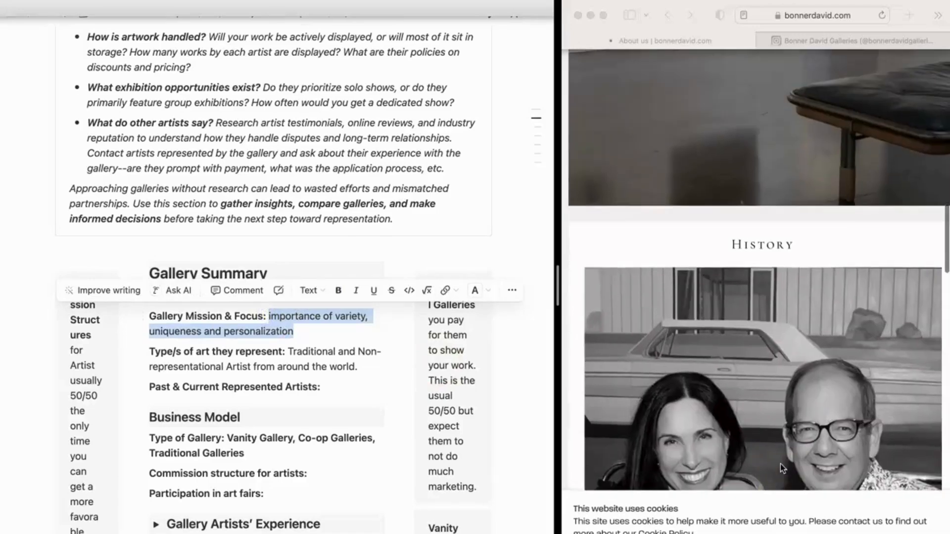
scroll(781, 467, "down", 5)
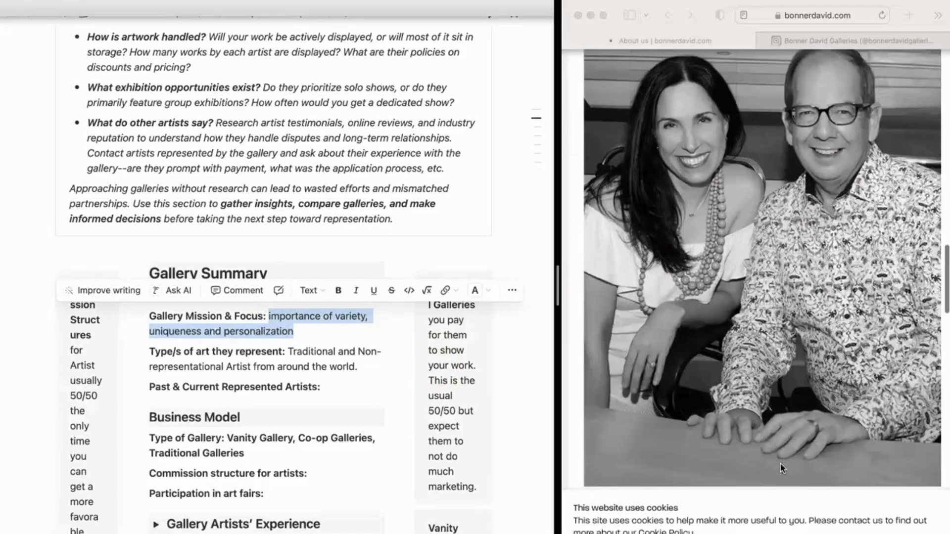
scroll(782, 467, "down", 5)
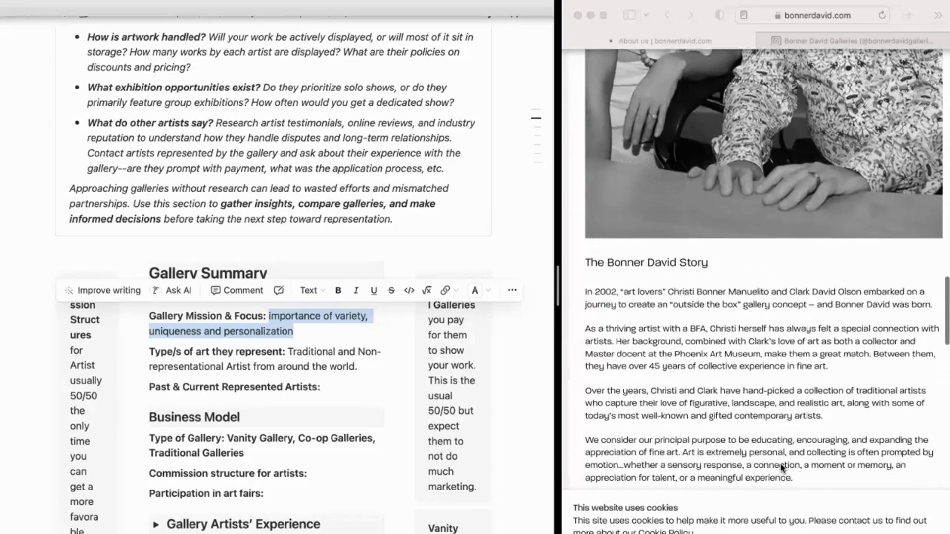
scroll(781, 467, "down", 5)
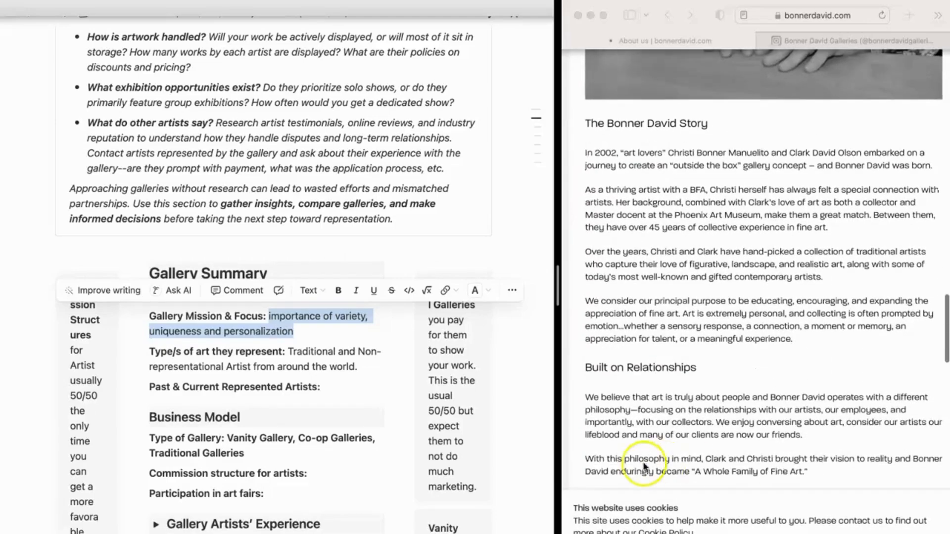
scroll(733, 445, "down", 8)
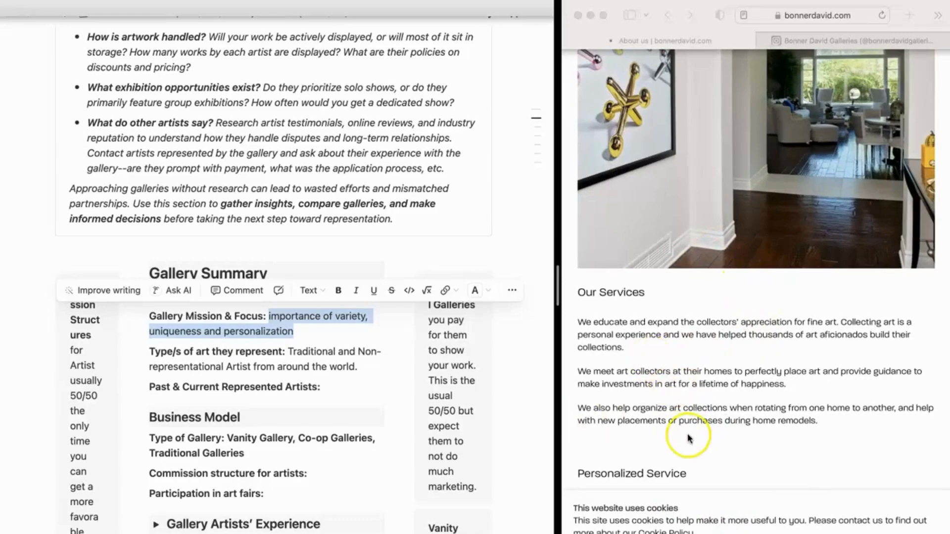
scroll(688, 435, "down", 5)
scroll(685, 441, "down", 7)
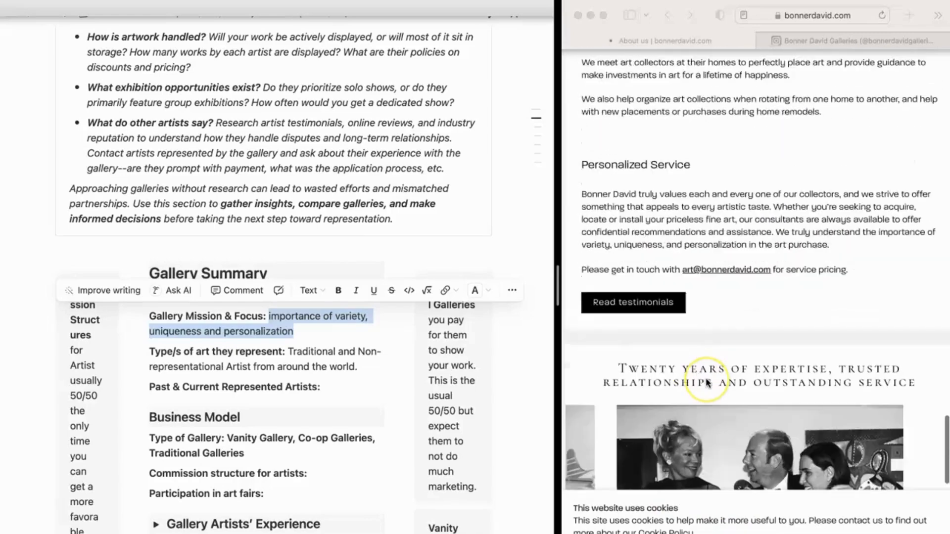
scroll(360, 501, "down", 4)
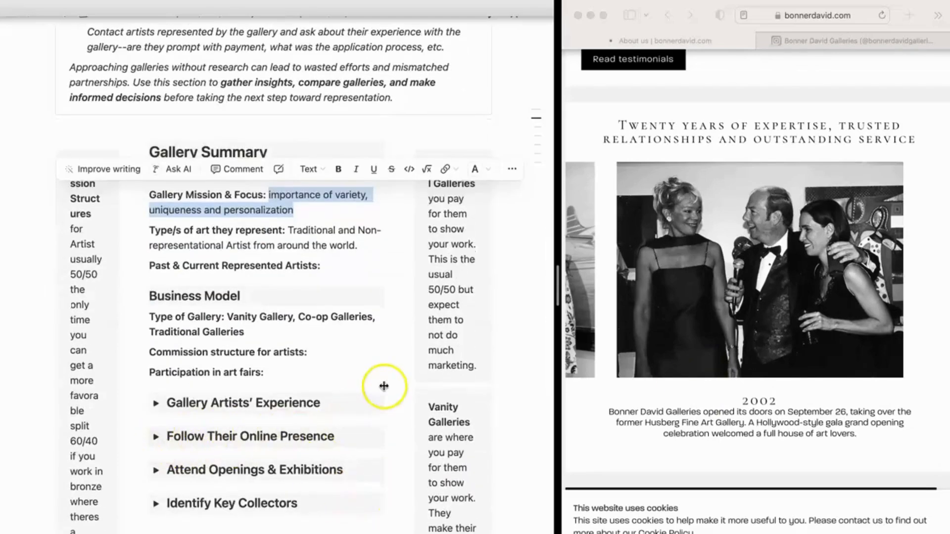
scroll(602, 353, "down", 5)
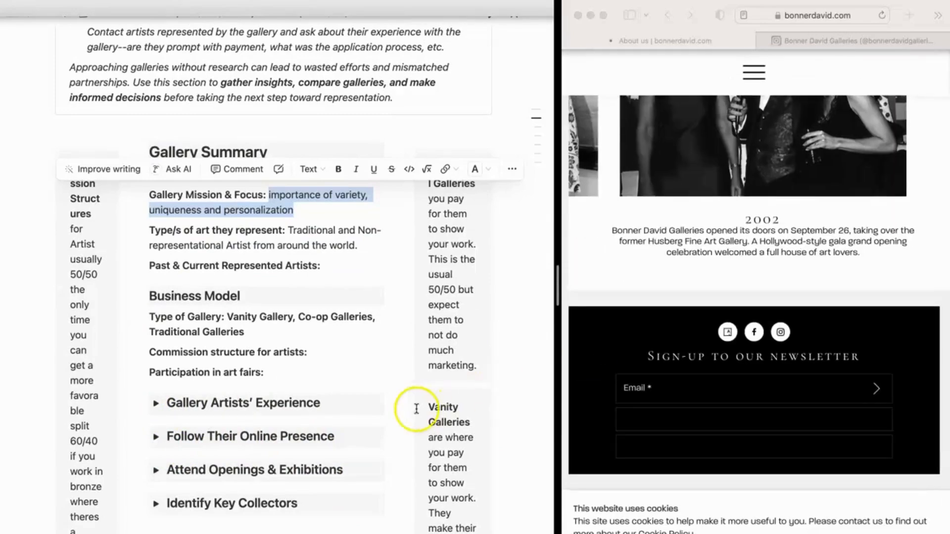
- Expand the Gallery Artists' Experience section and check the gallery's About page for how many artists it represents
scroll(630, 334, "up", 3)
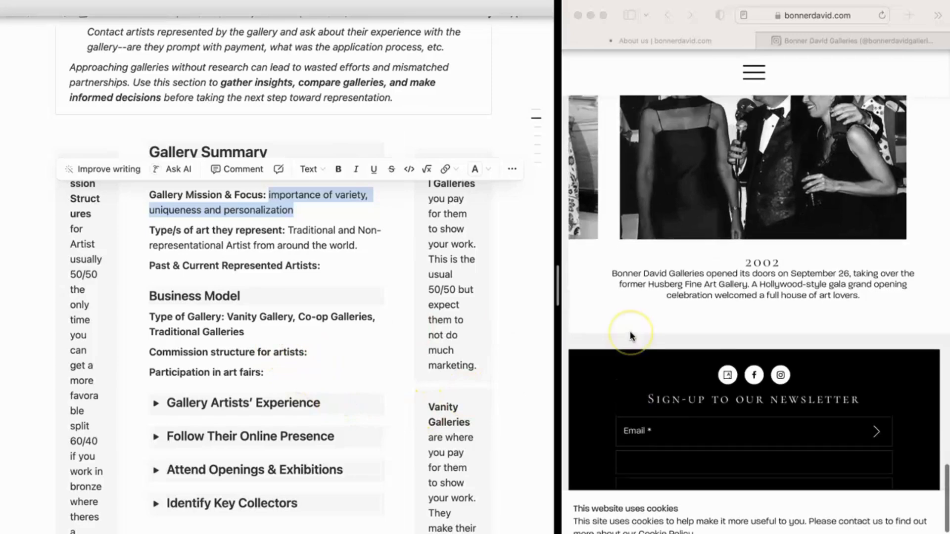
left_click(152, 403)
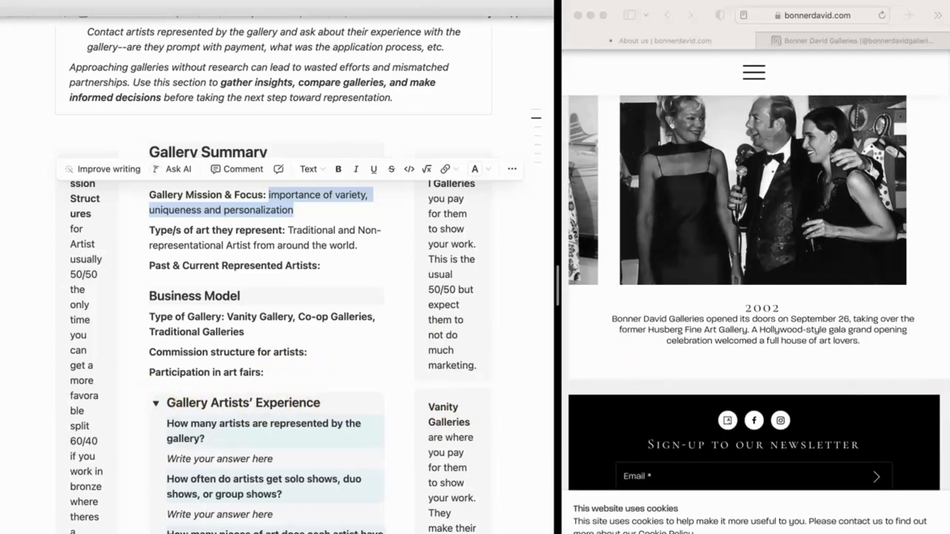
scroll(755, 307, "down", 10)
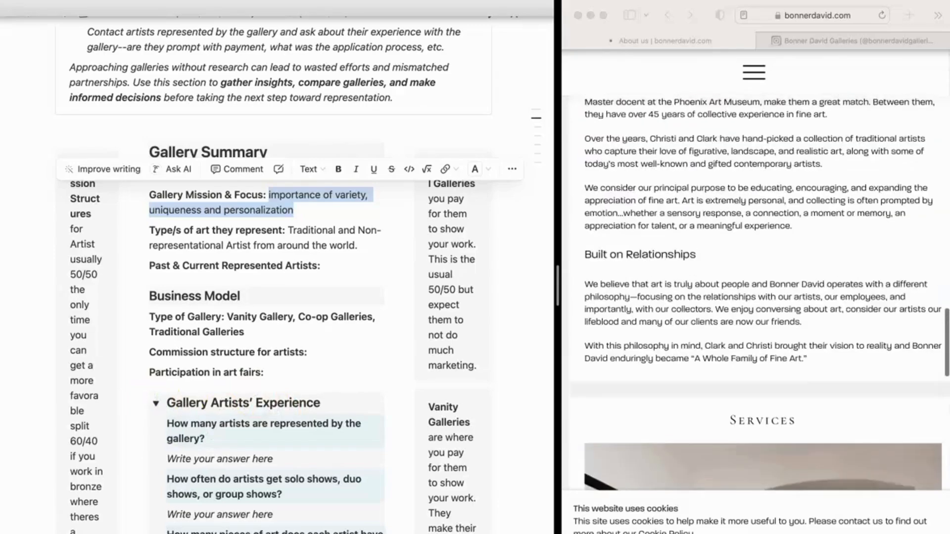
scroll(762, 291, "up", 5)
scroll(762, 292, "down", 10)
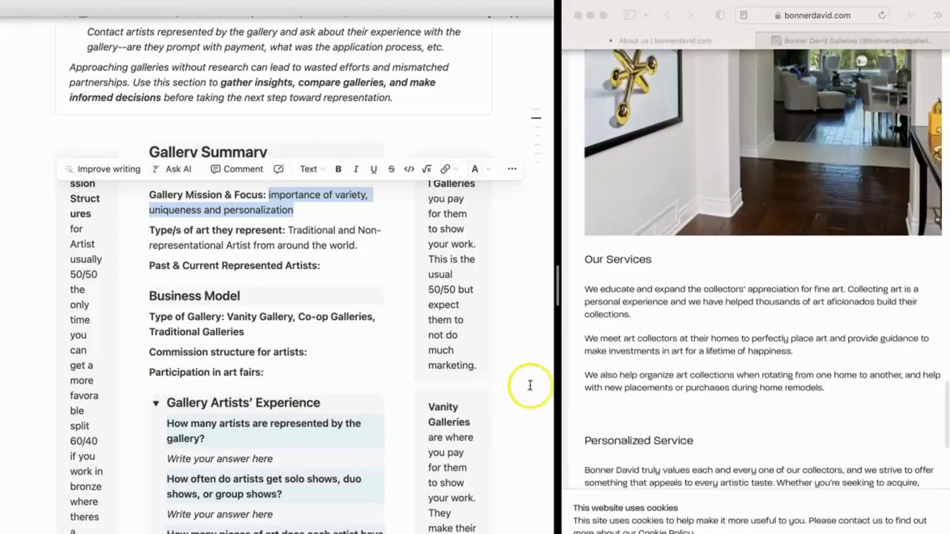
scroll(785, 322, "up", 6)
scroll(784, 324, "up", 5)
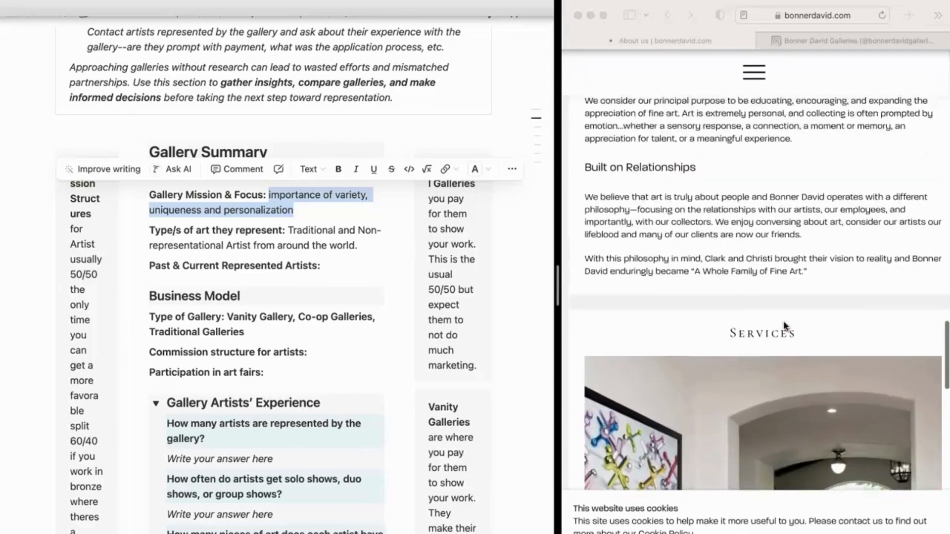
scroll(784, 324, "up", 8)
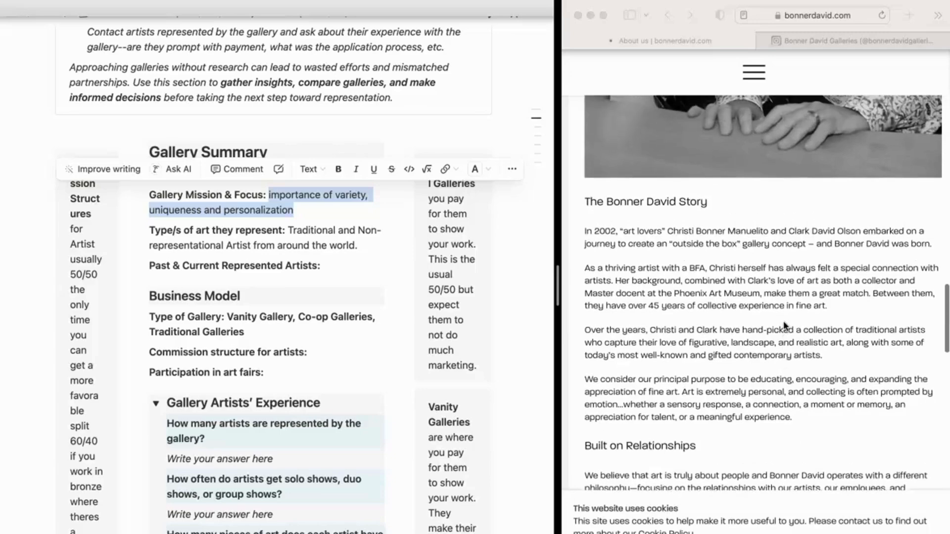
scroll(783, 322, "down", 10)
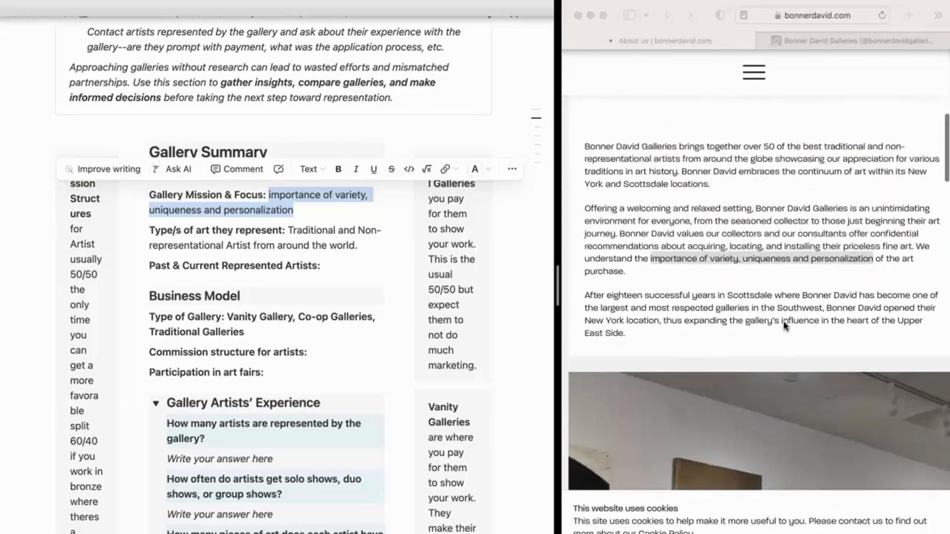
left_click(798, 284)
scroll(798, 286, "up", 3)
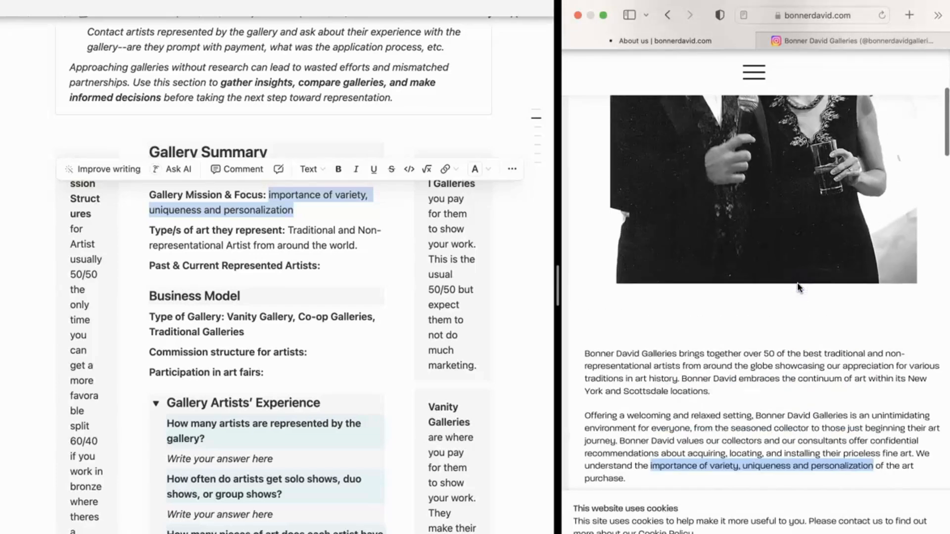
left_click(775, 354)
- Replace the placeholder under the question about how many artists the gallery represents with "50 artists"
left_click(257, 454)
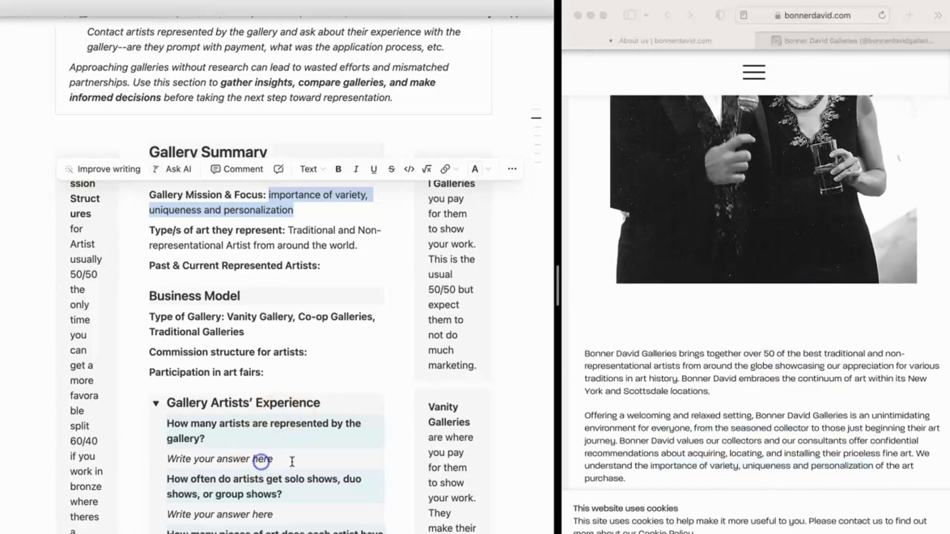
left_click_drag(290, 459, 161, 460)
type("50 artists")
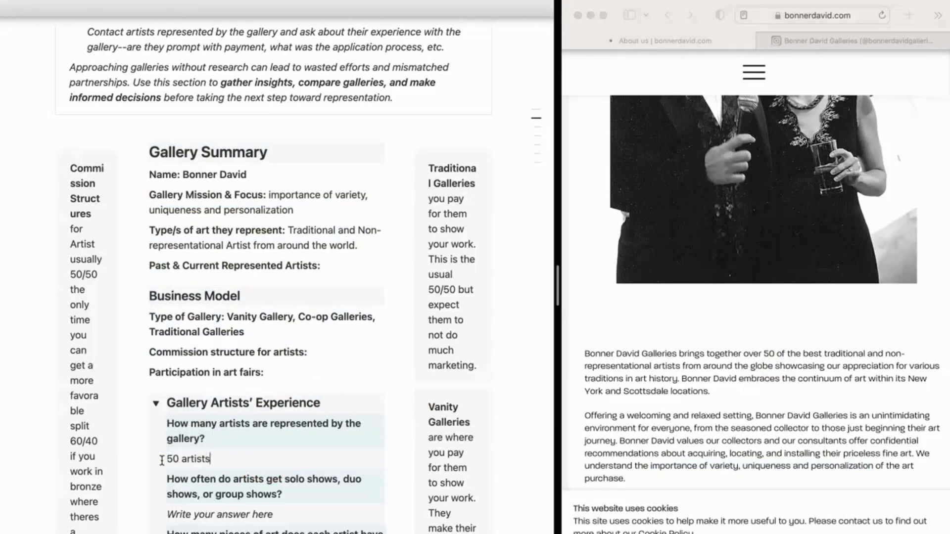
left_click(171, 470)
- Open the Exhibitions page on the gallery's website and look through its current, future and past exhibitions
scroll(636, 349, "up", 6)
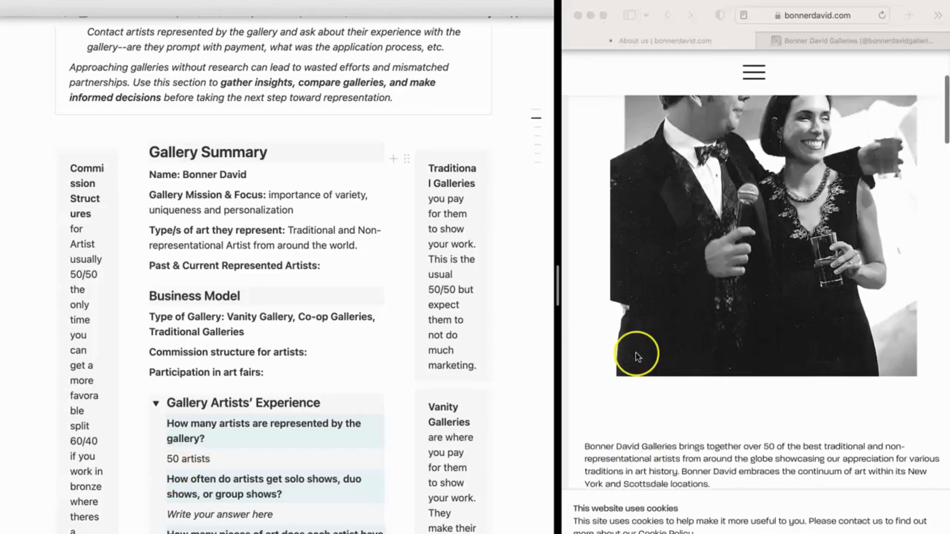
left_click(751, 79)
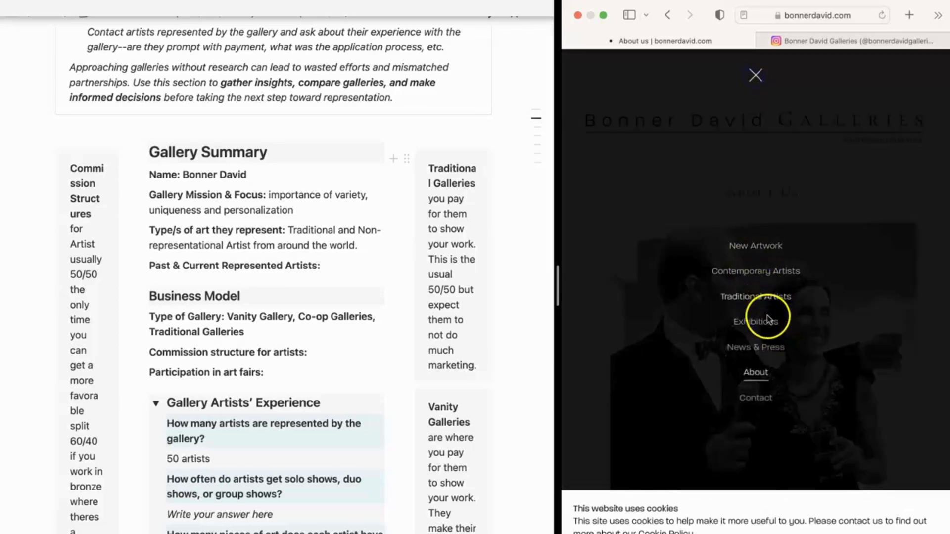
left_click(766, 329)
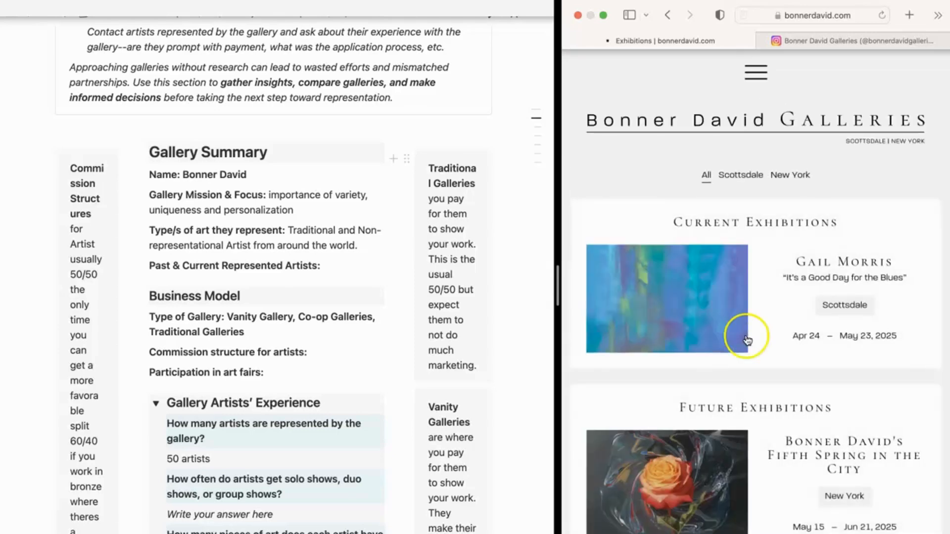
scroll(744, 342, "down", 3)
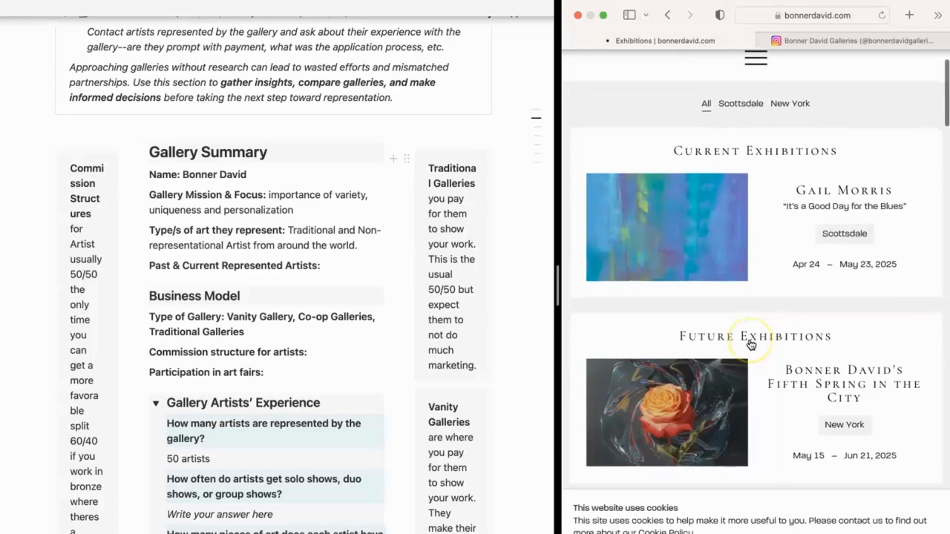
scroll(751, 345, "down", 4)
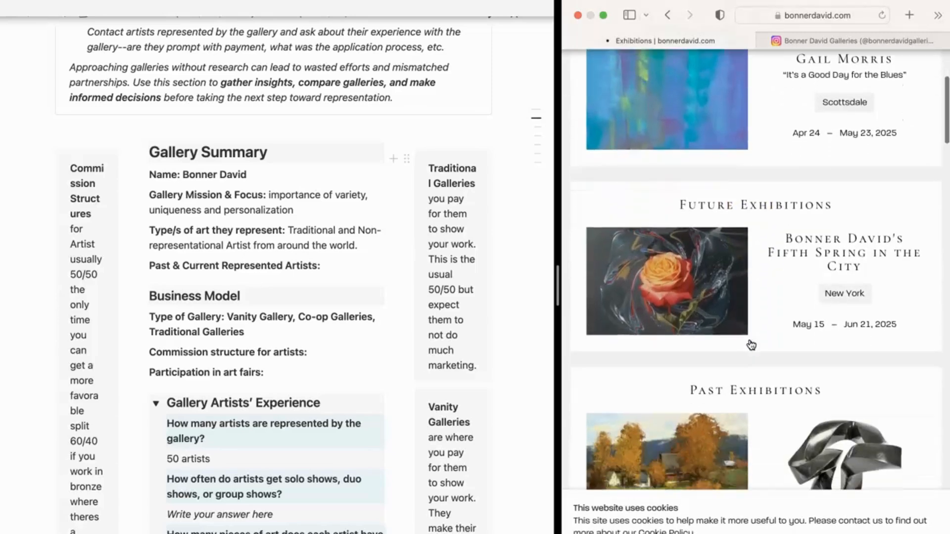
scroll(751, 344, "down", 2)
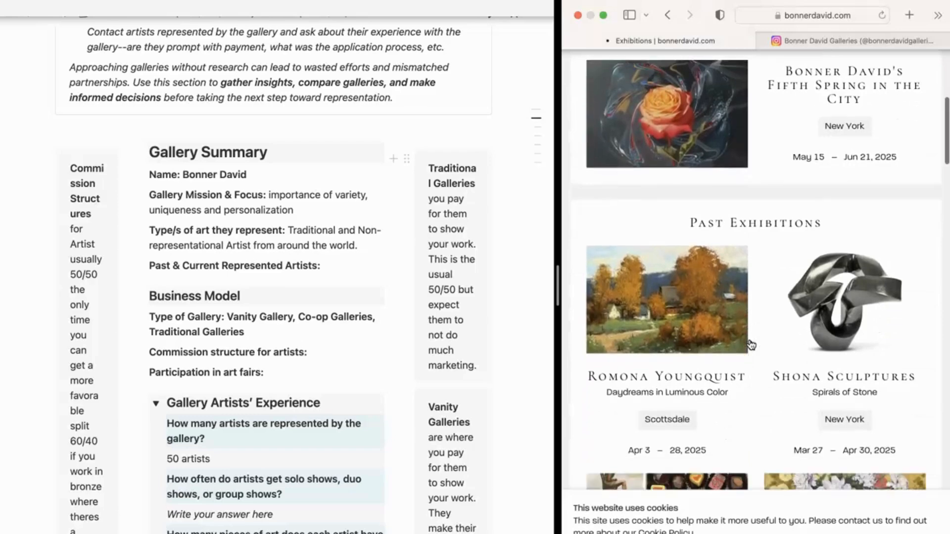
- Replace the placeholder under the question about solo, duo or group shows with "Solo shows,"
left_click(269, 507)
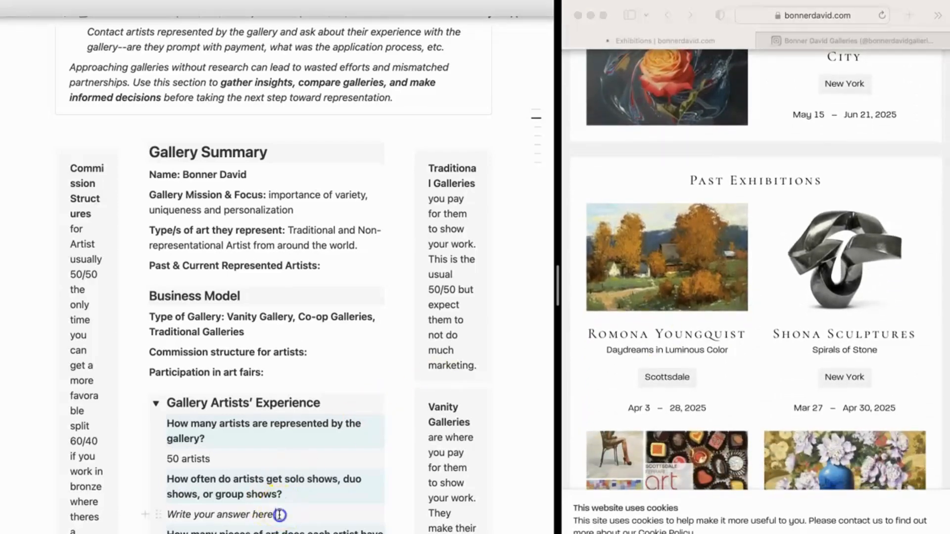
left_click_drag(273, 515, 154, 514)
type("lo shows,")
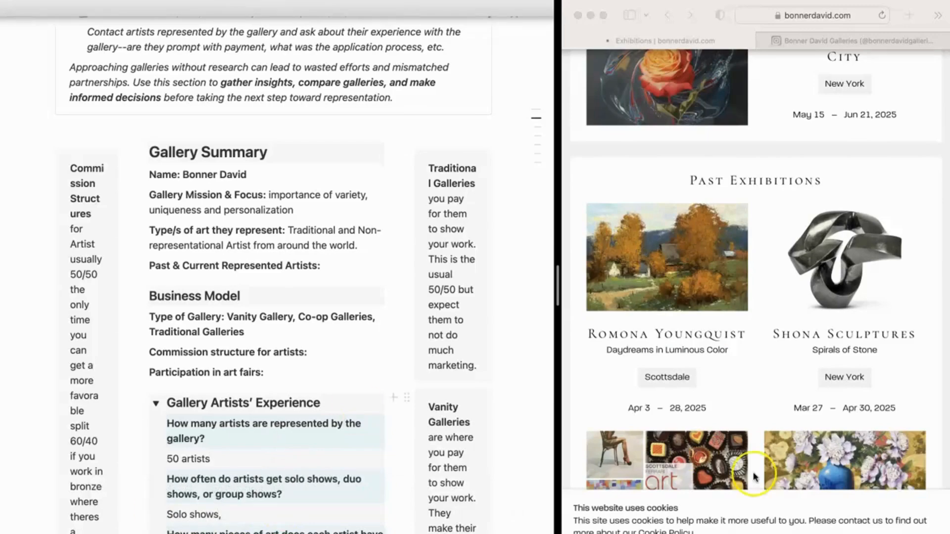
- Examine more past exhibitions, including Scottsdale Art Week, and read the remaining Gallery Artists' Experience questions
scroll(749, 472, "down", 5)
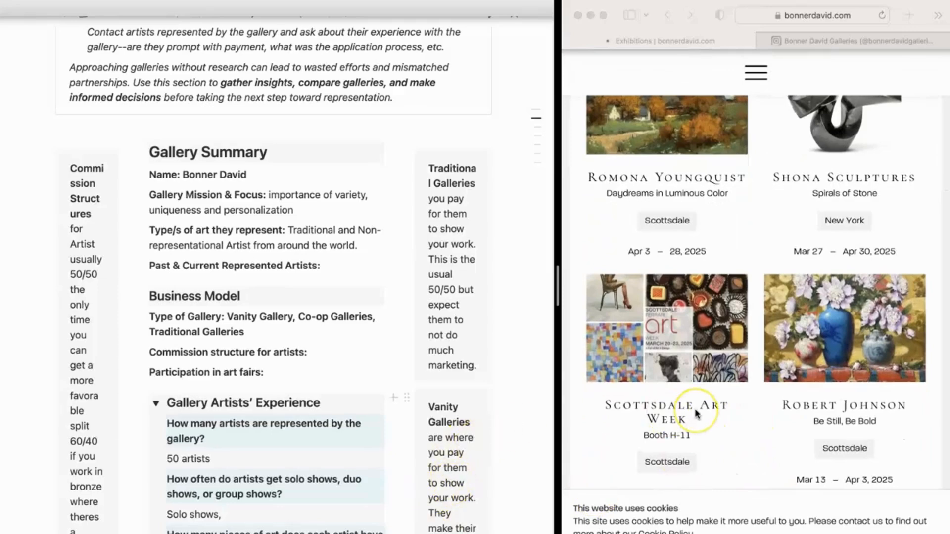
scroll(296, 438, "down", 3)
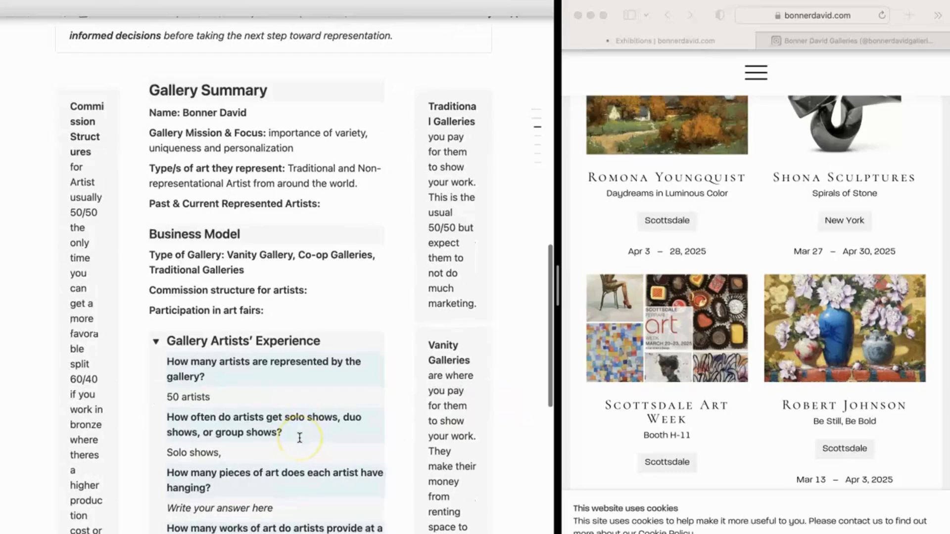
scroll(299, 438, "down", 2)
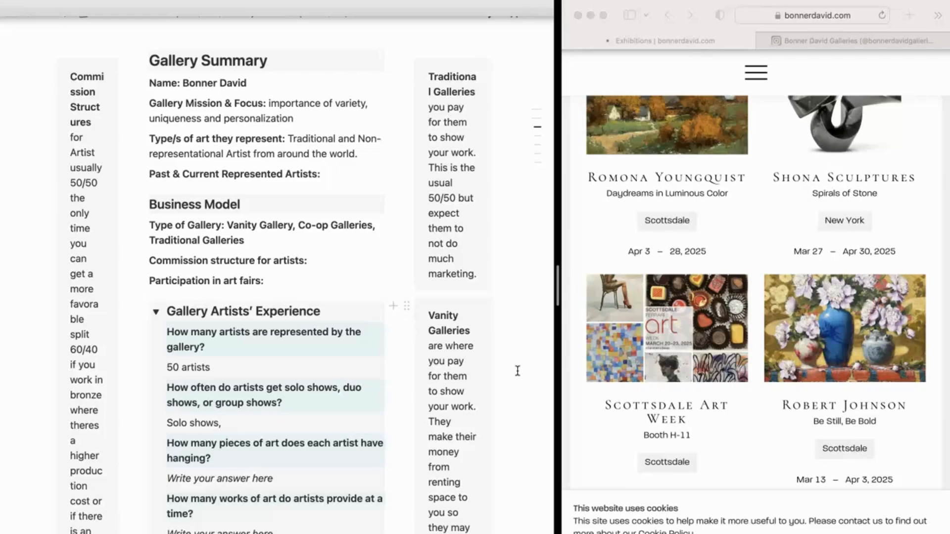
scroll(518, 372, "down", 10)
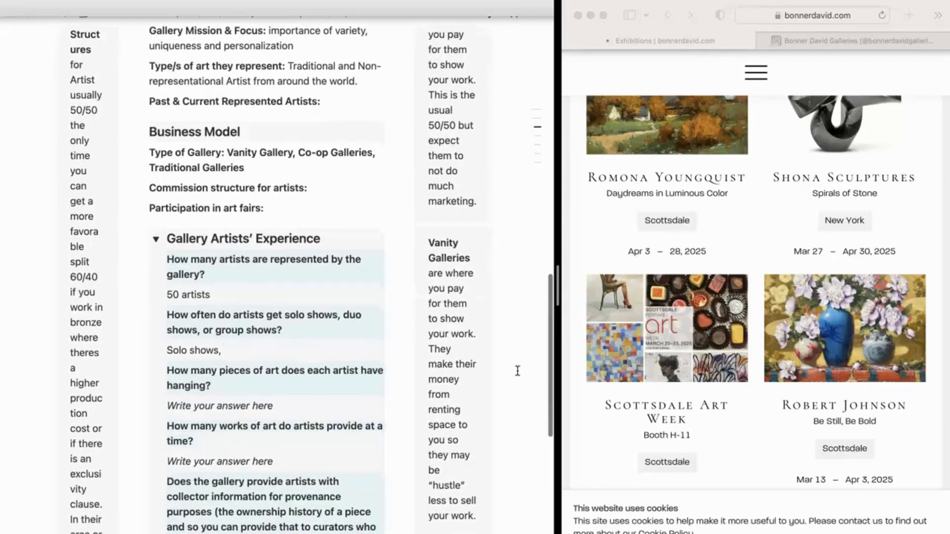
scroll(517, 371, "down", 6)
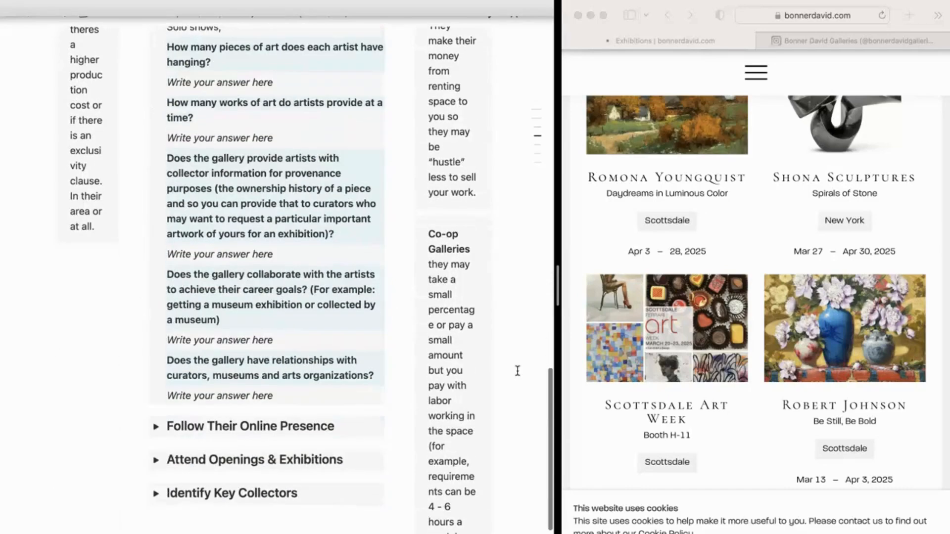
left_click(491, 415)
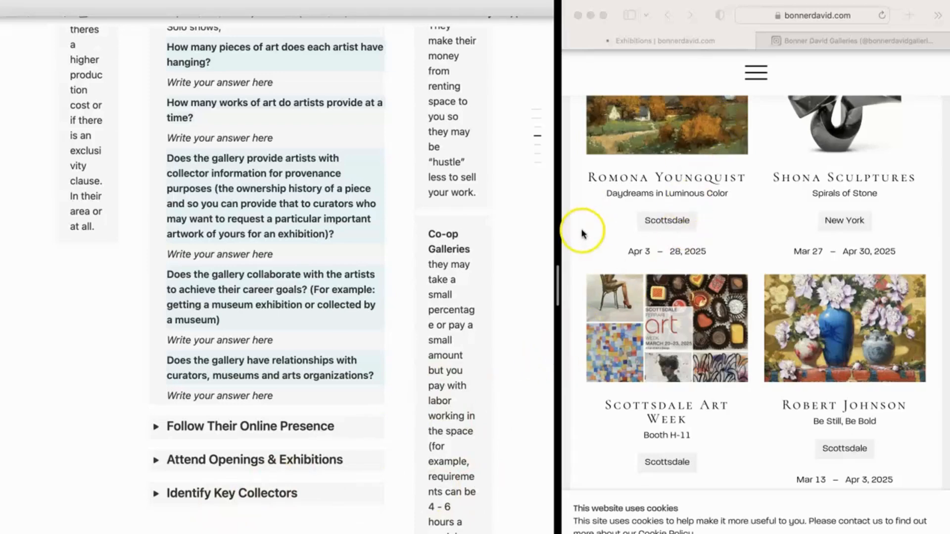
- Open the Traditional Artists page on the gallery's website
scroll(484, 391, "up", 15)
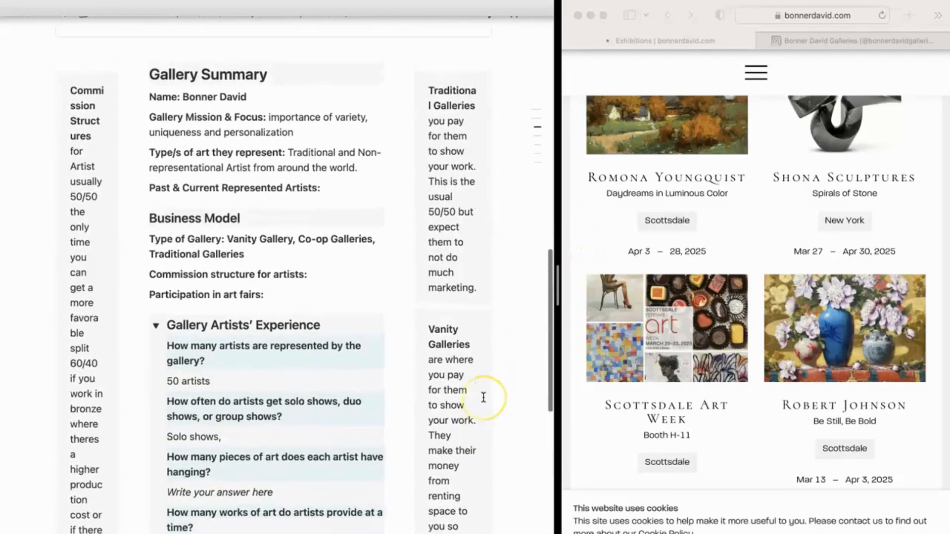
scroll(483, 398, "up", 10)
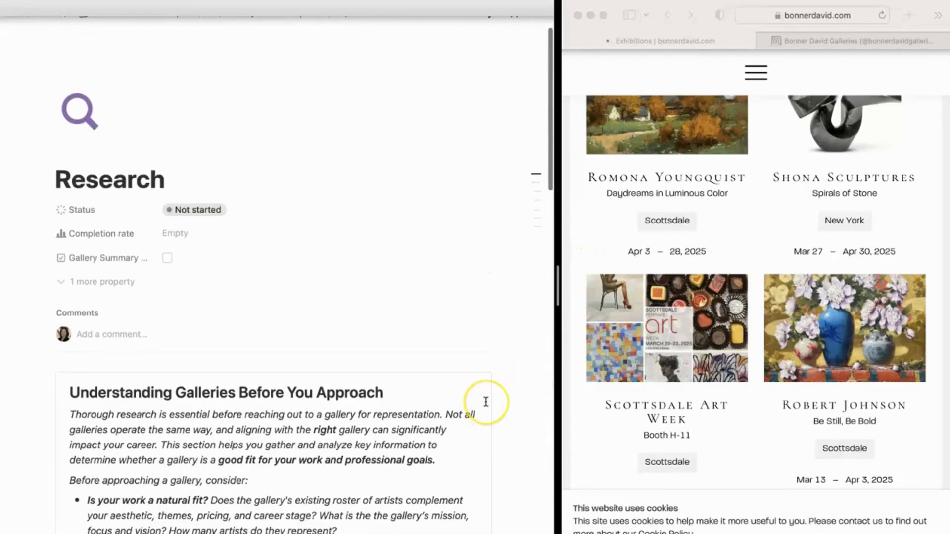
left_click(754, 72)
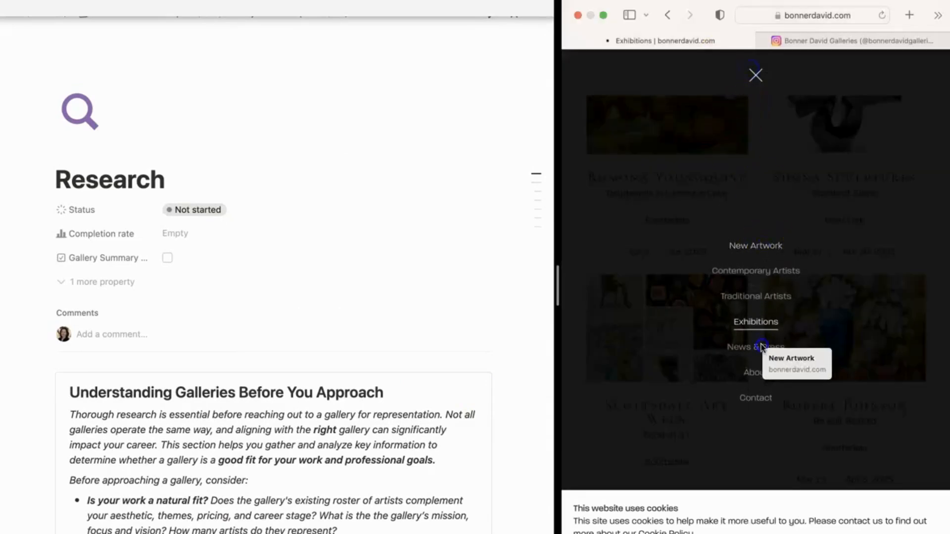
left_click(747, 290)
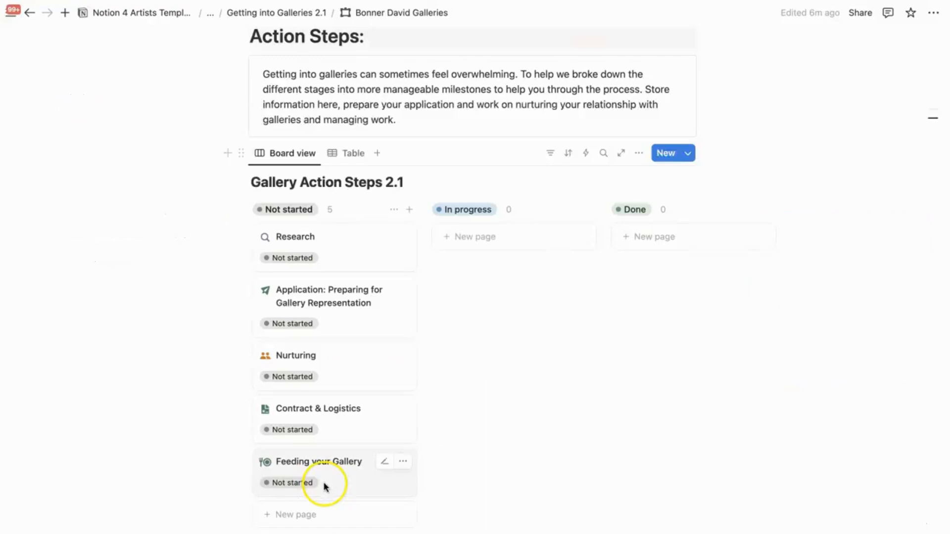
- Move the Research card to In progress on the Gallery Action Steps 2.1 board
left_click_drag(353, 256, 478, 246)
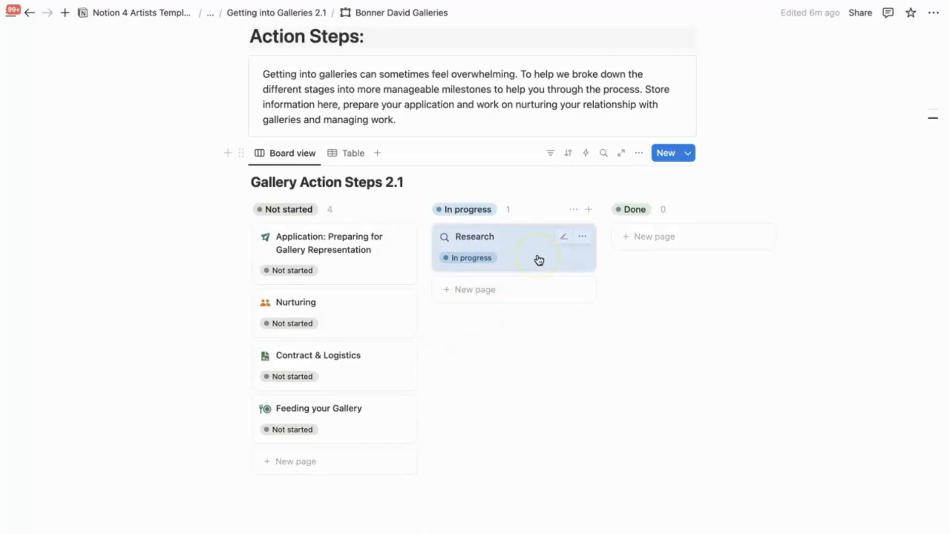
left_click_drag(539, 261, 513, 235)
- Open the "Application: Preparing for Gallery Representation" card as a full page and view its Application Requirements
left_click(350, 250)
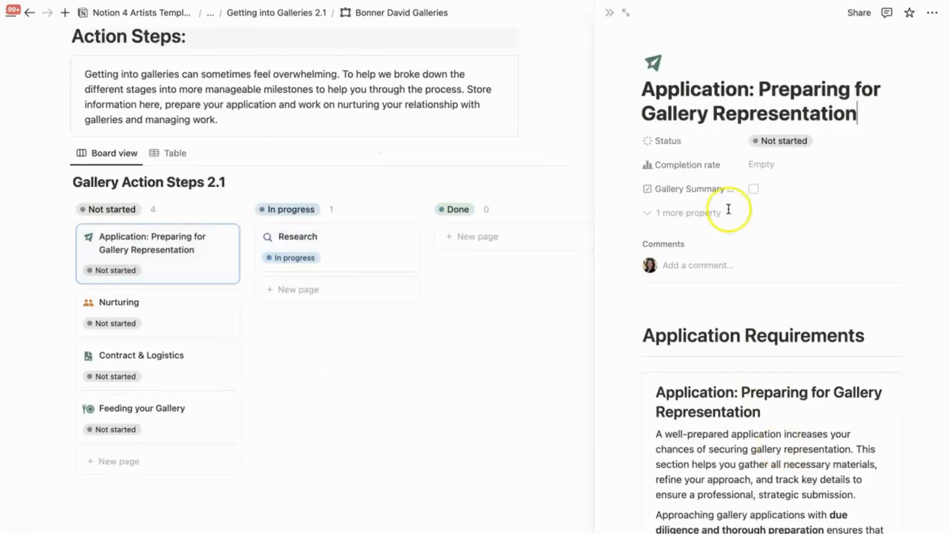
left_click(628, 19)
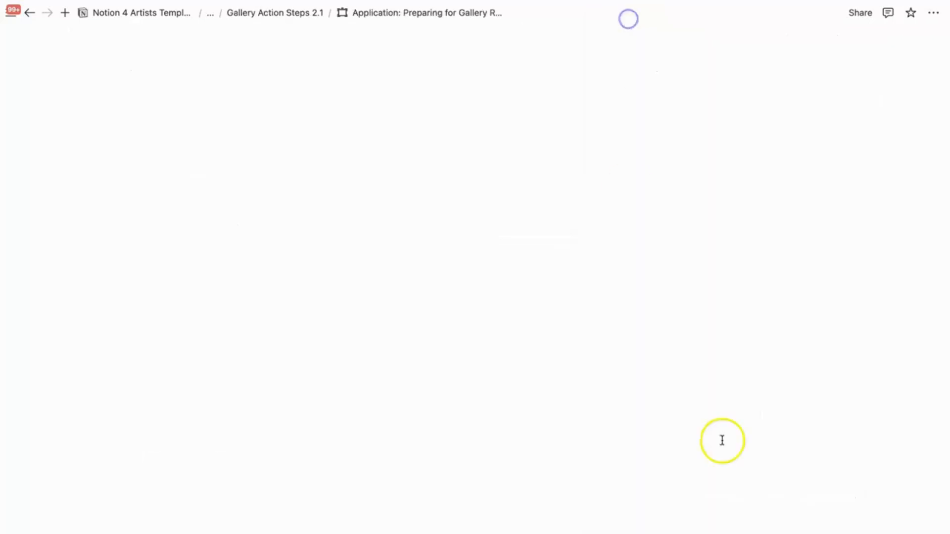
scroll(721, 440, "down", 3)
scroll(721, 440, "down", 1)
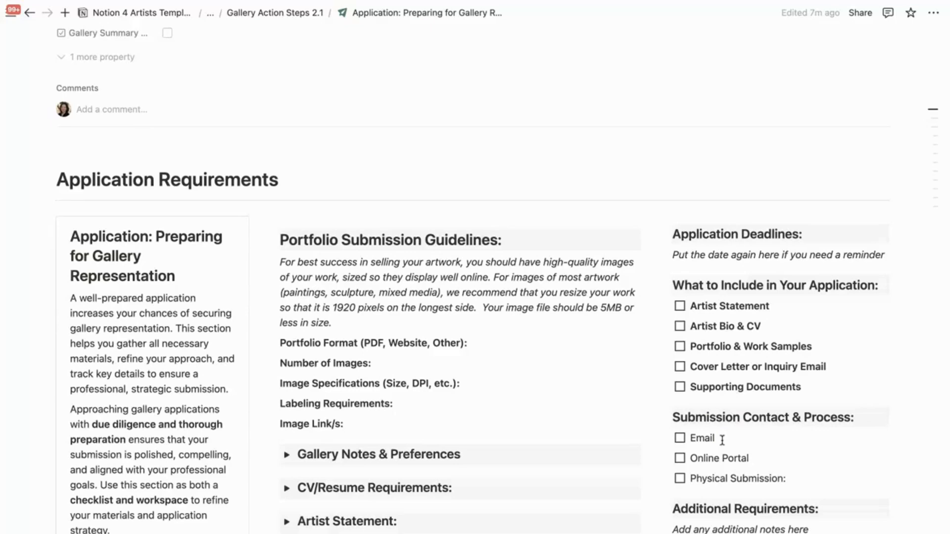
- Expand the Gallery Notes & Preferences and CV/Resume Requirements sections and review the notes placeholder and the linked artist CV
left_click(287, 455)
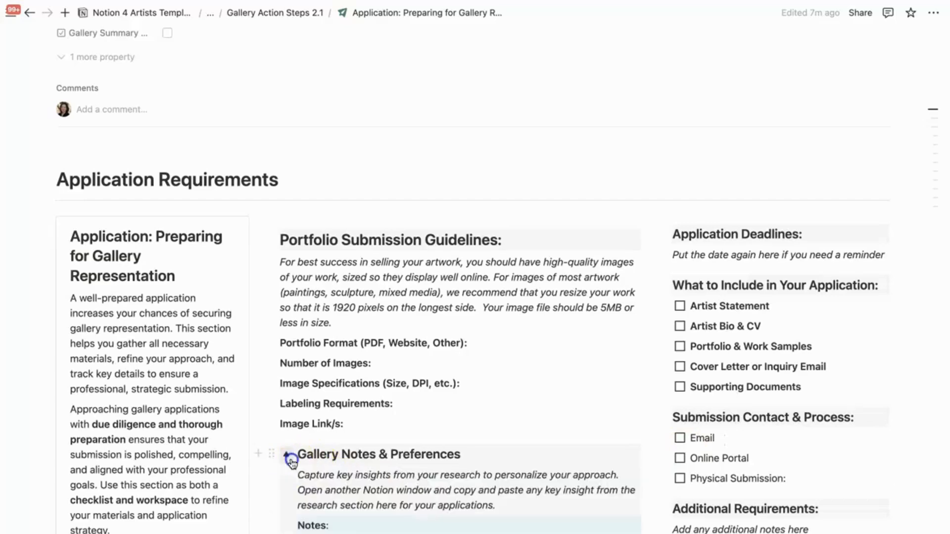
scroll(380, 493, "down", 1)
scroll(380, 493, "down", 3)
left_click_drag(388, 442, 299, 443)
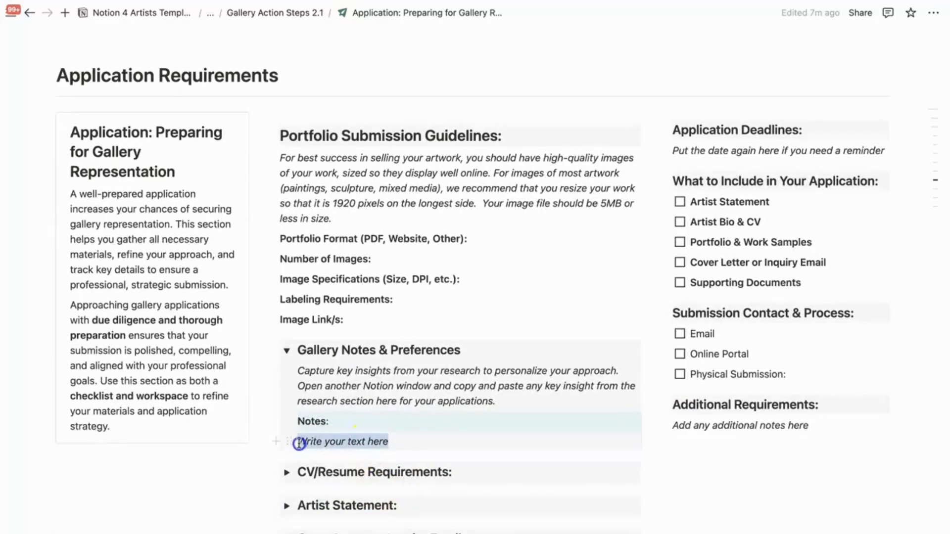
left_click(289, 477)
scroll(388, 470, "down", 4)
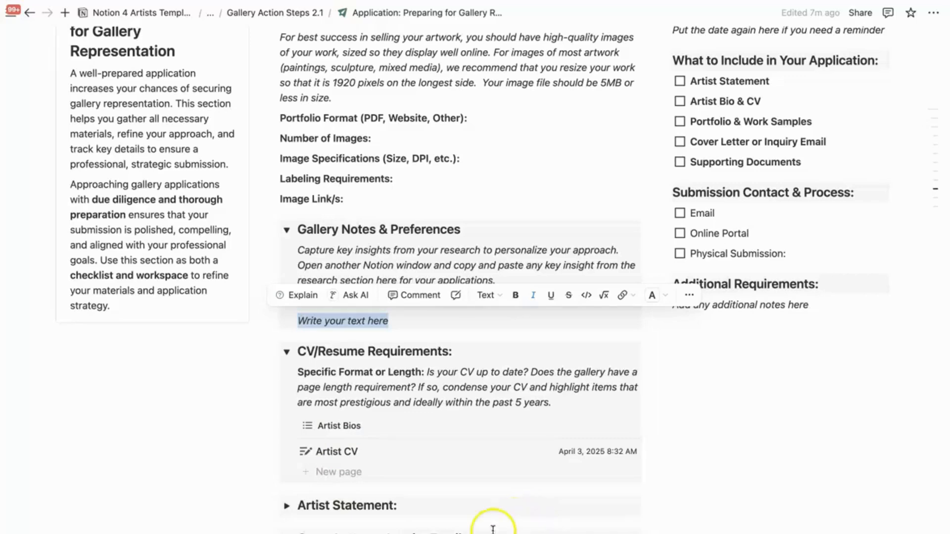
- Expand the Artist Statement and Cover Letter or Inquiry Email sections and review their guidance and linked documents
left_click(286, 506)
scroll(508, 526, "down", 5)
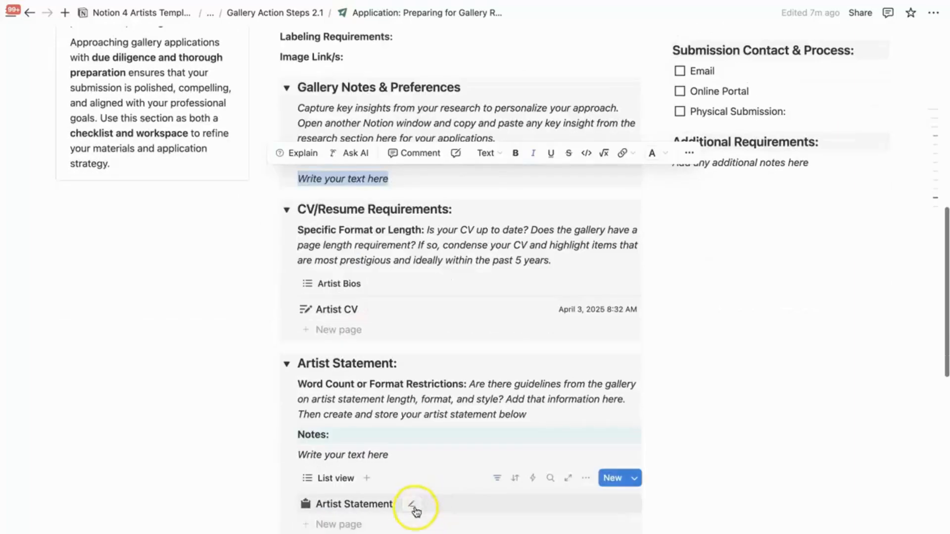
left_click(287, 506)
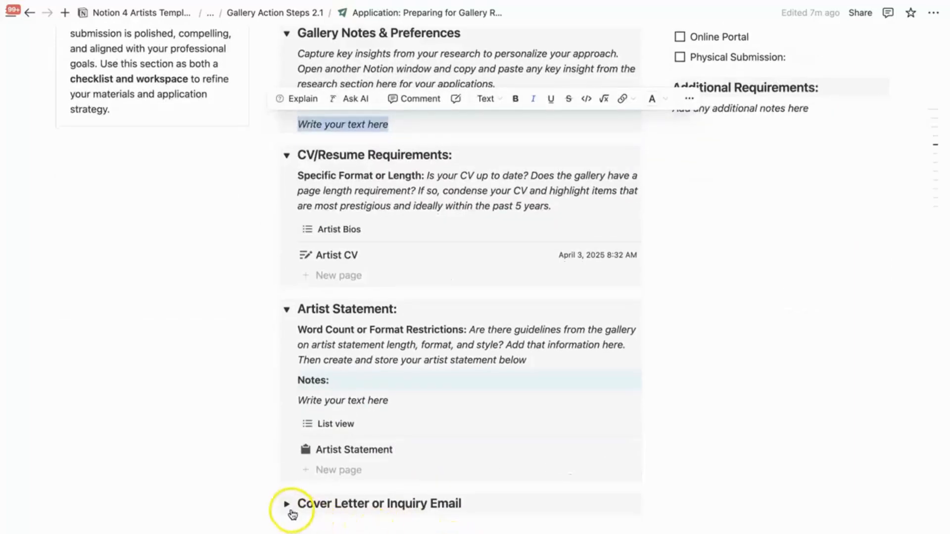
scroll(494, 529, "down", 2)
scroll(495, 531, "down", 5)
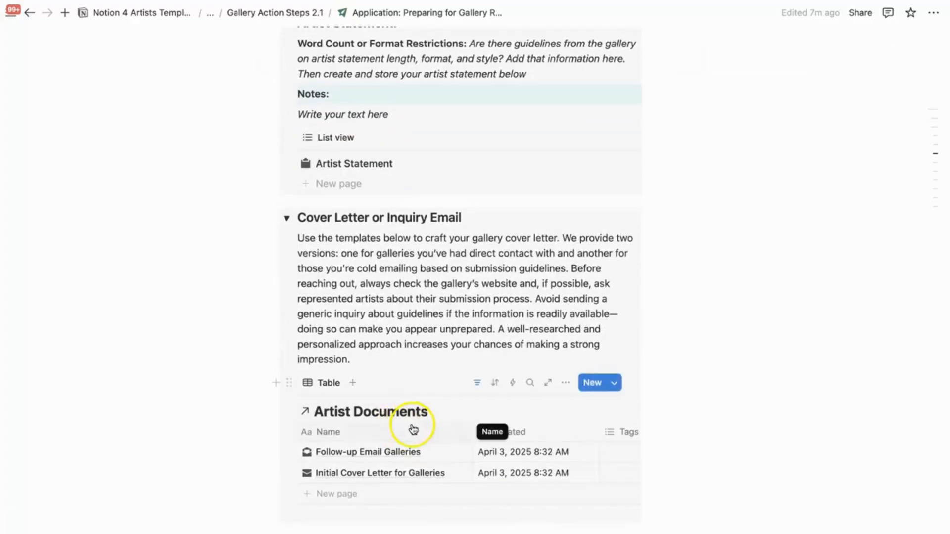
- Preview the Initial Cover Letter for Galleries and Follow-up Email Galleries documents, closing the preview when done
mouse_move(444, 458)
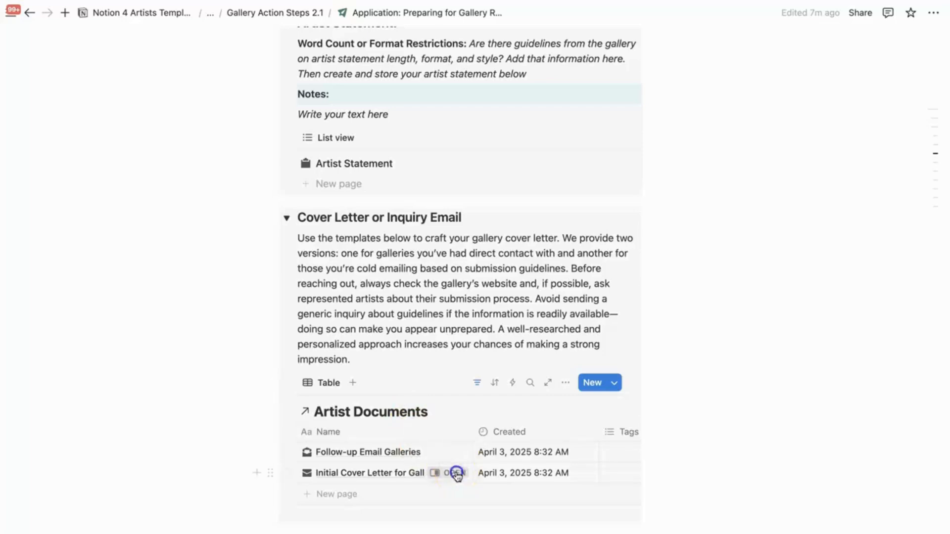
left_click(451, 472)
scroll(829, 369, "down", 5)
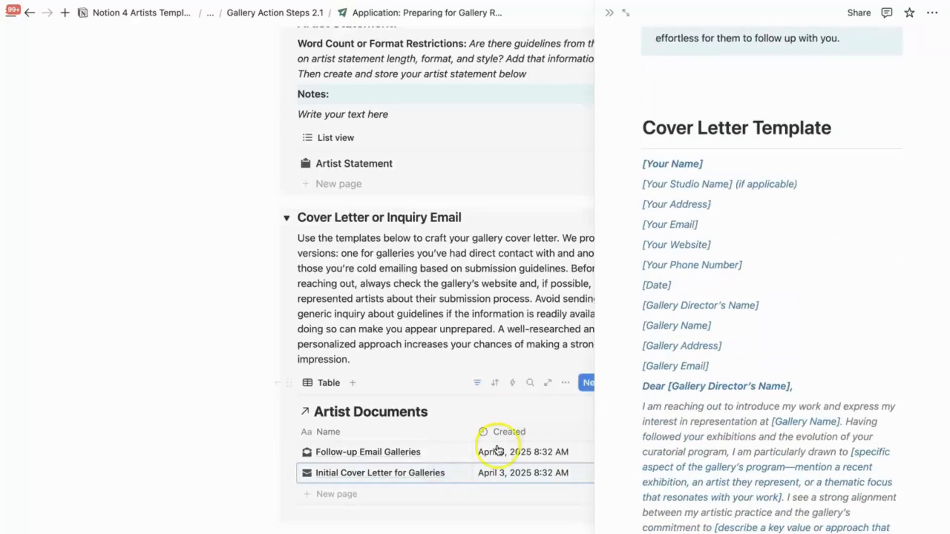
left_click(451, 453)
scroll(696, 362, "down", 1)
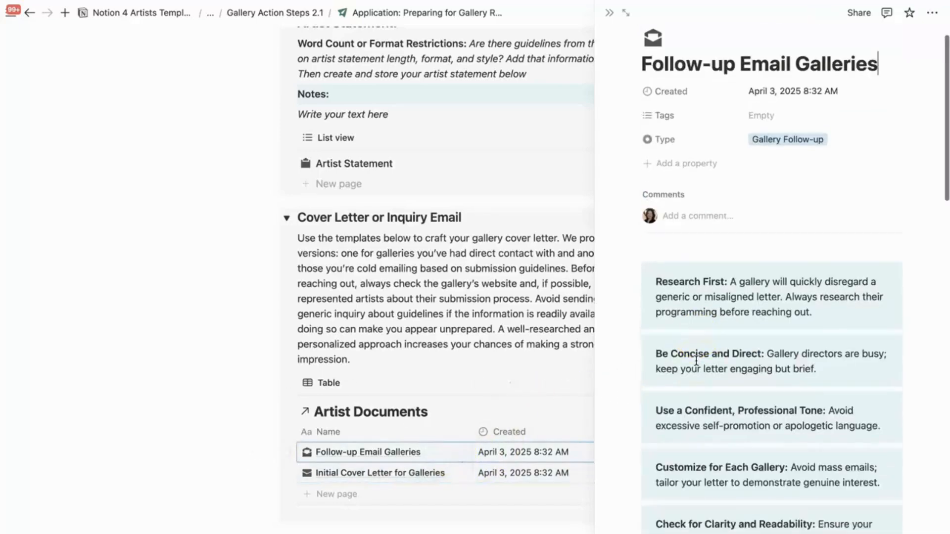
scroll(695, 362, "up", 1)
left_click(610, 13)
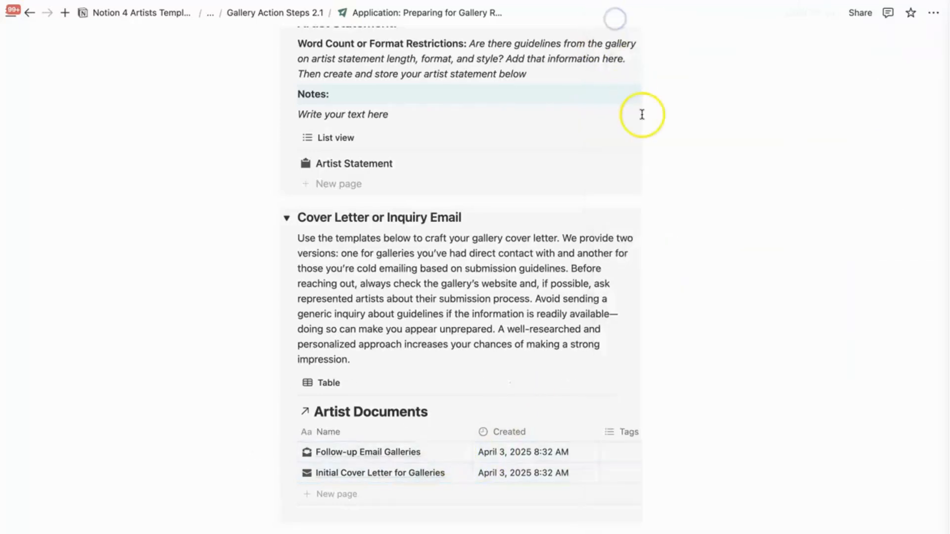
- On the Bonner David Galleries action steps board, preview the Nurturing card and move the "Application: Preparing for Gallery Representation" card to In progress
scroll(642, 113, "up", 10)
scroll(641, 113, "up", 3)
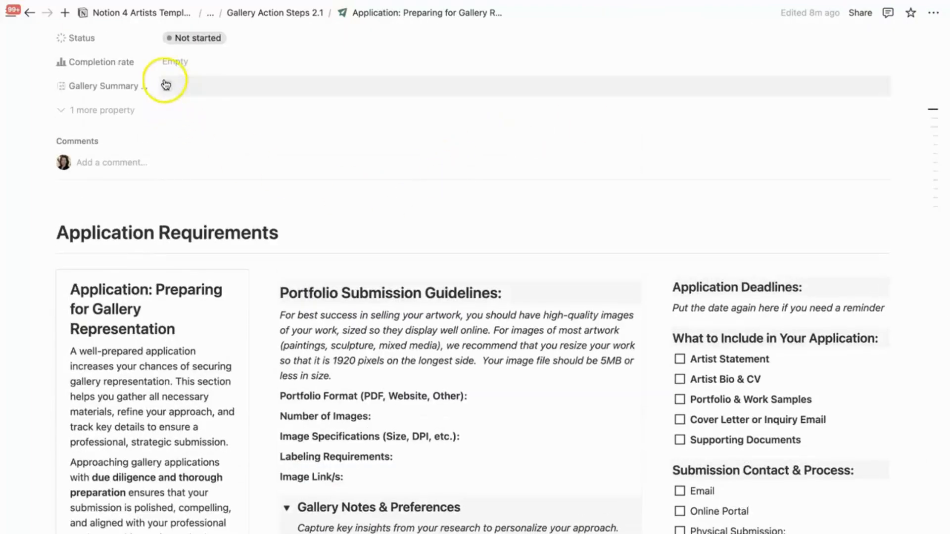
left_click(34, 12)
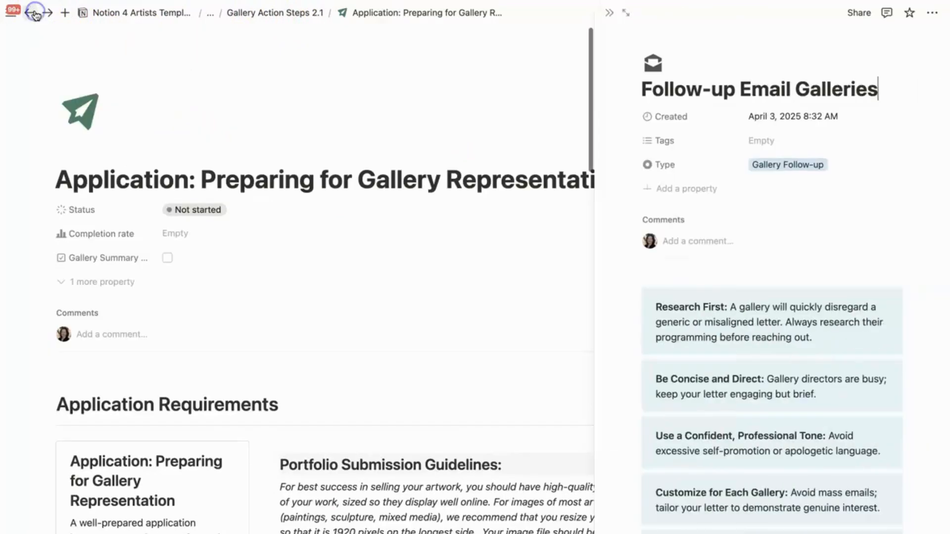
left_click(34, 13)
left_click(34, 13)
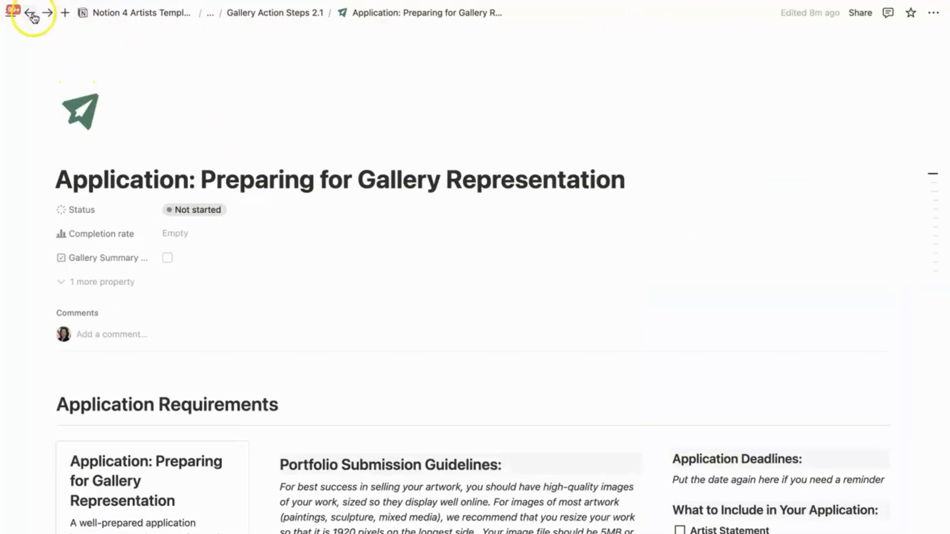
left_click(32, 13)
left_click(174, 307)
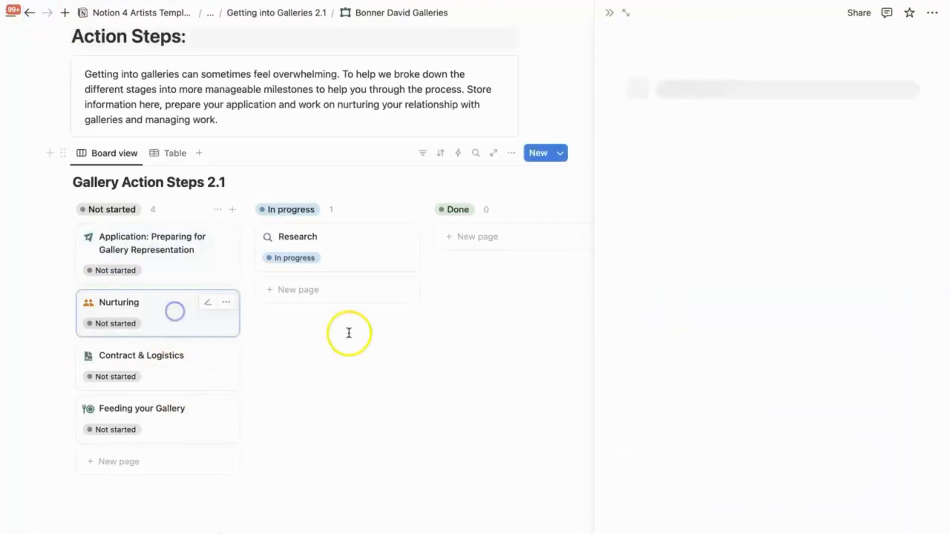
left_click_drag(199, 271, 328, 277)
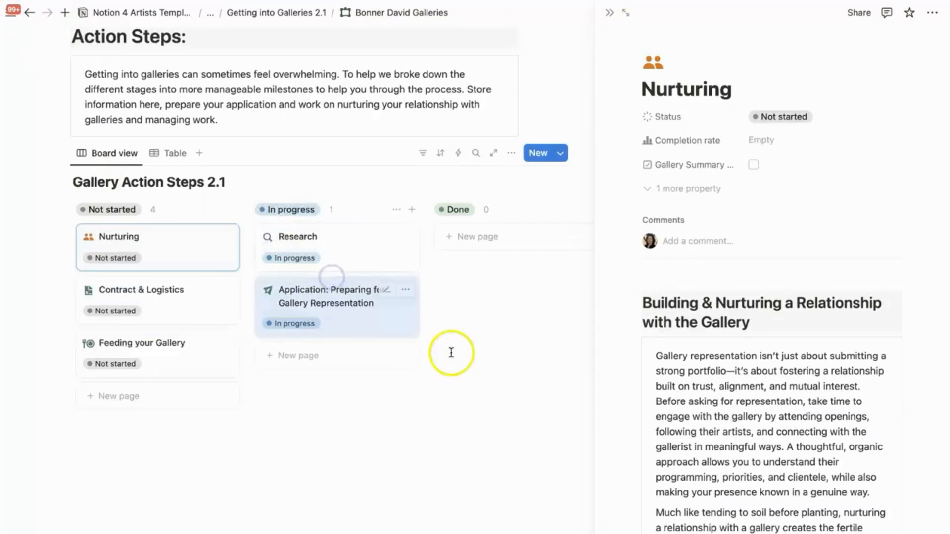
- Review the Nurturing guidance, including its Timing, Frequency & Best Practices section, and move the Nurturing card to In progress
scroll(827, 378, "down", 10)
scroll(832, 380, "down", 5)
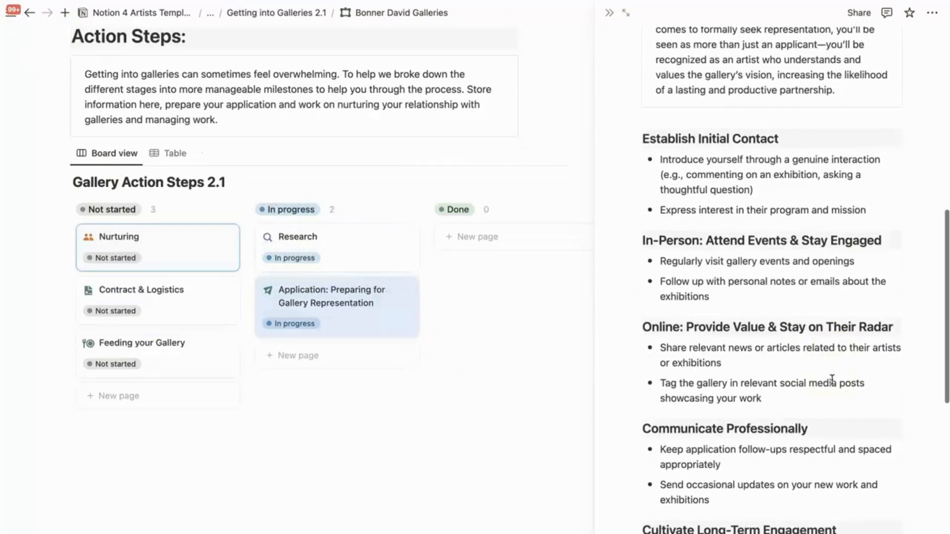
scroll(832, 380, "down", 10)
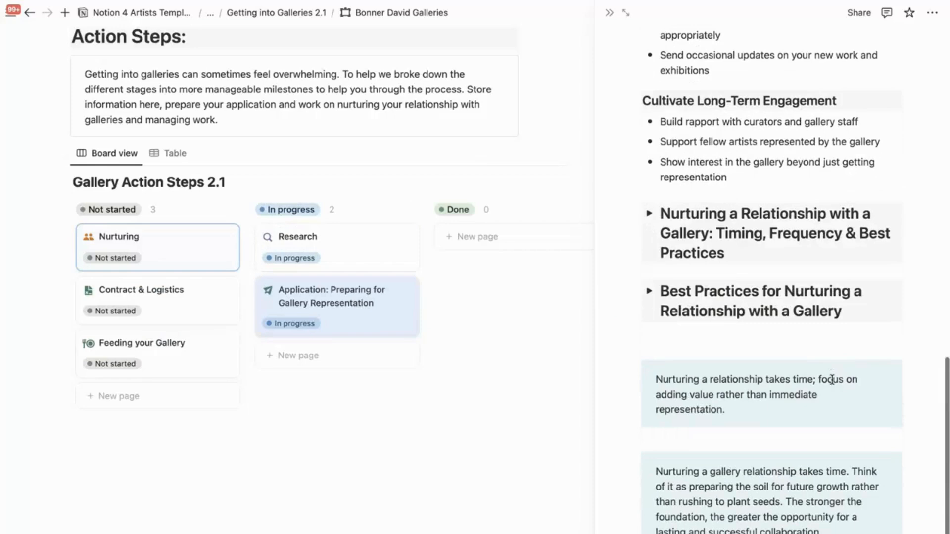
left_click(648, 213)
scroll(743, 319, "down", 3)
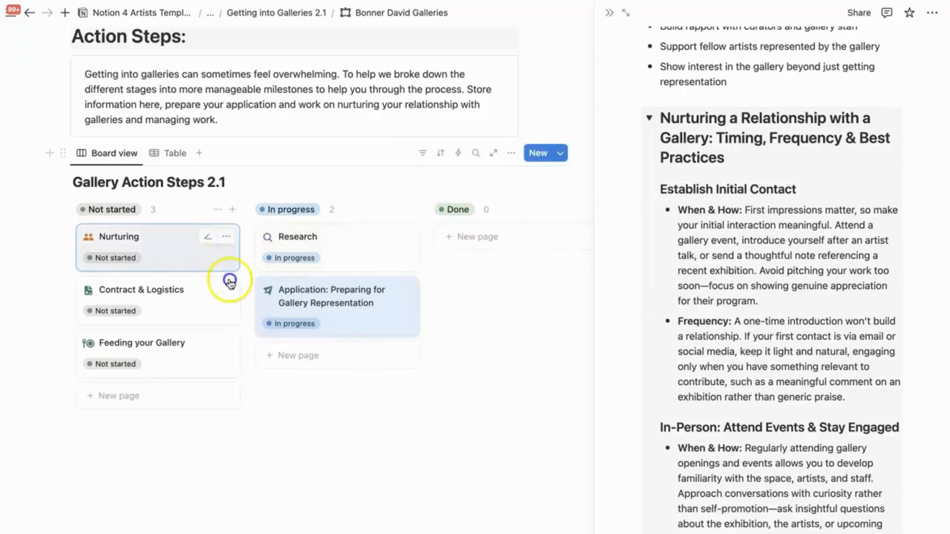
left_click_drag(203, 262, 336, 340)
- Open the Contract & Logistics card as a full page and view its contract sections and checklist
left_click(193, 257)
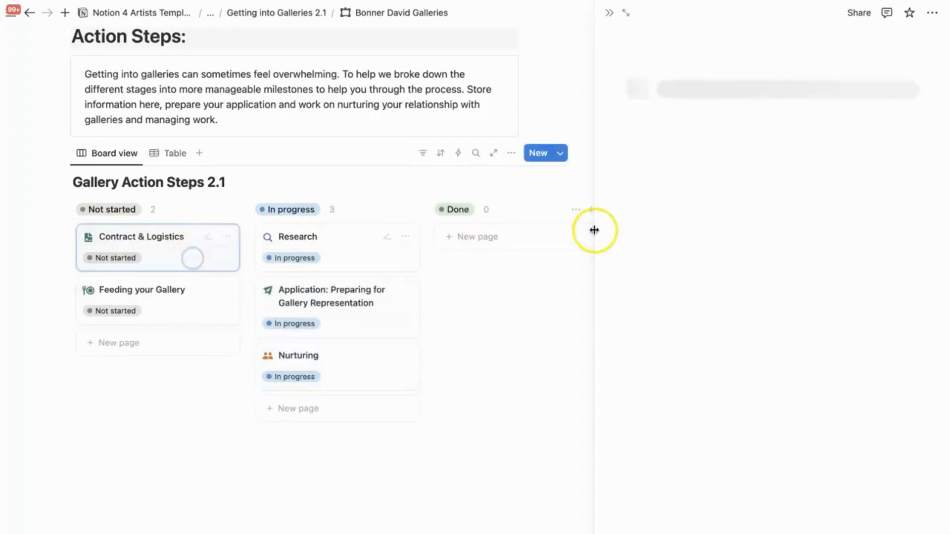
left_click(626, 13)
scroll(487, 528, "down", 6)
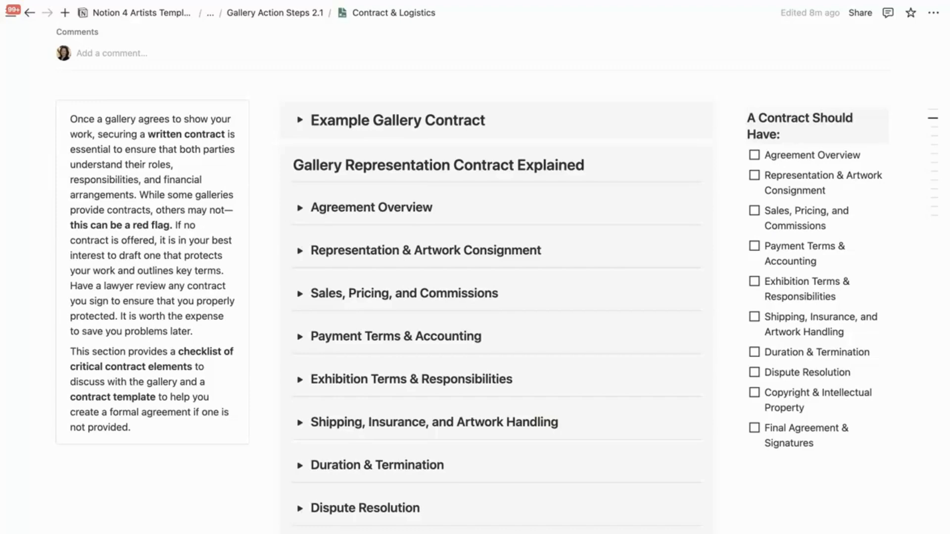
- Expand the Example Gallery Contract section and read through its lawyer reminder and numbered clauses
left_click(299, 120)
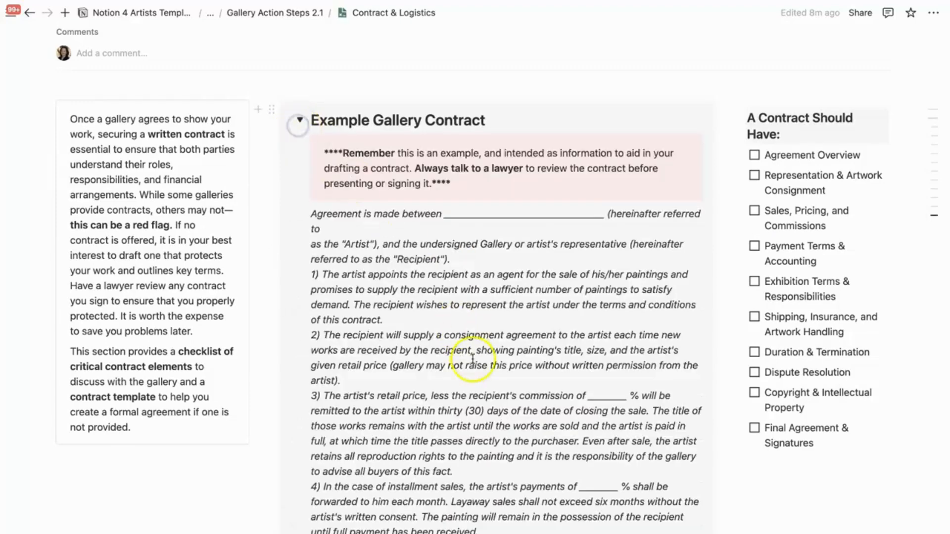
scroll(472, 360, "down", 3)
scroll(472, 358, "down", 5)
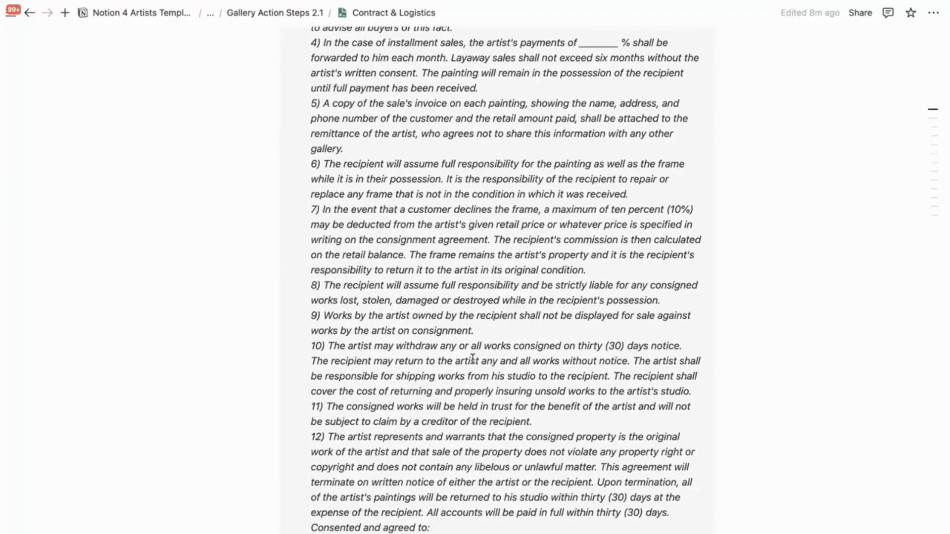
scroll(472, 359, "up", 10)
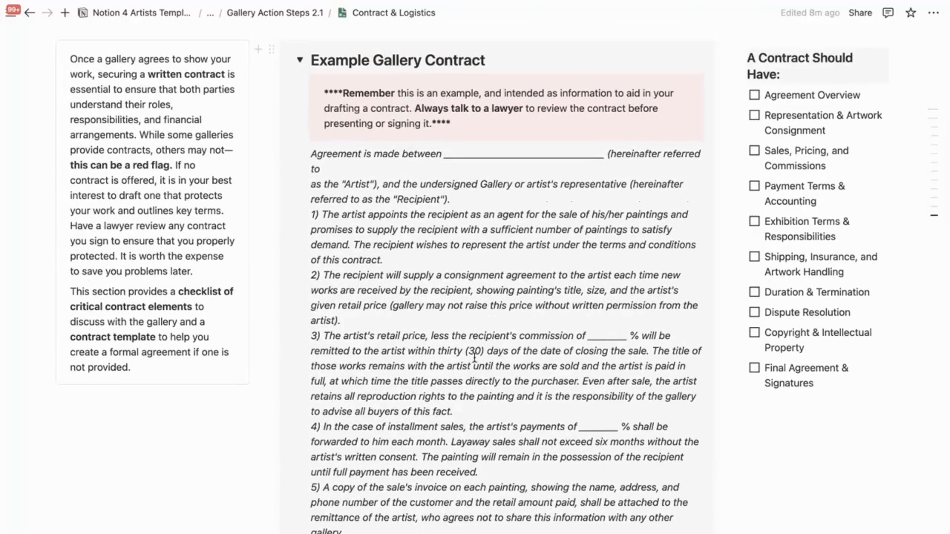
scroll(482, 207, "up", 2)
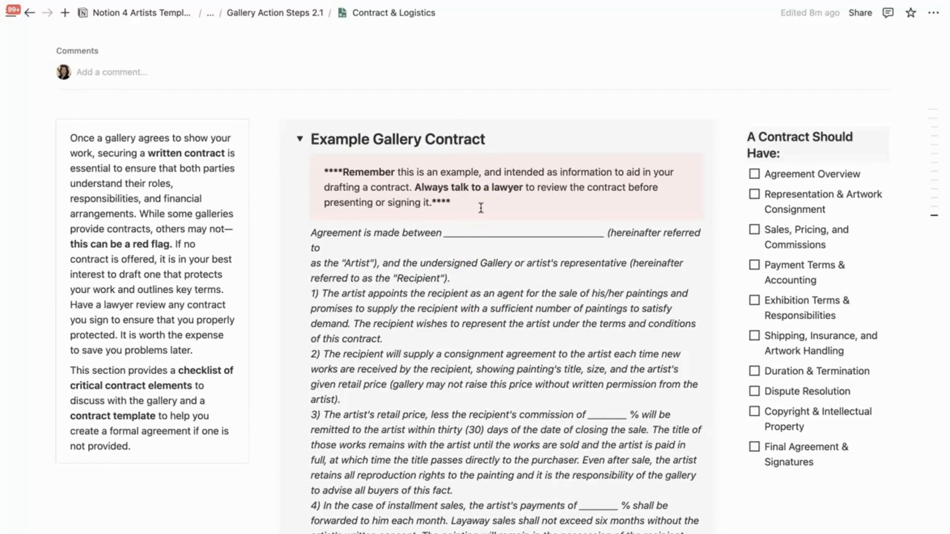
left_click(501, 242)
left_click(521, 280)
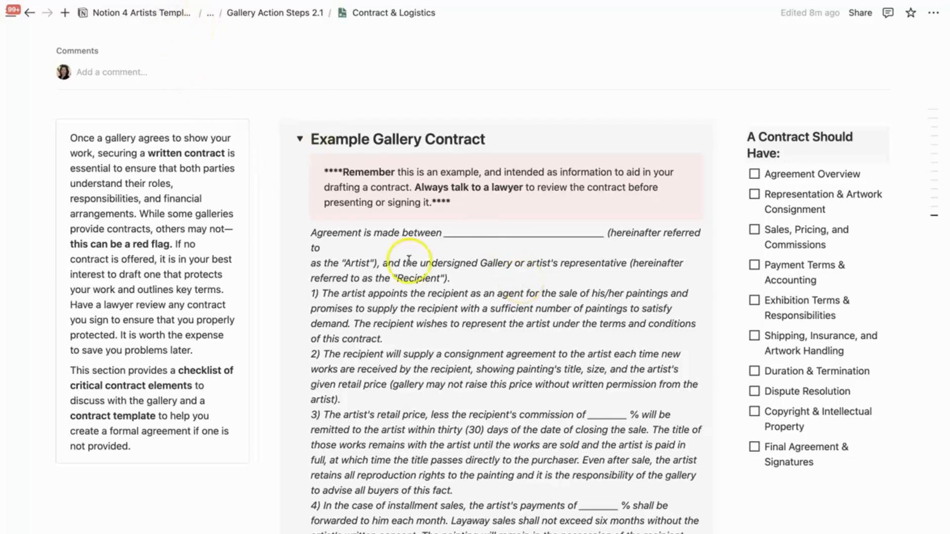
- Collapse the example contract and briefly view the Agreement Overview explanation and its negotiation advice
left_click(300, 141)
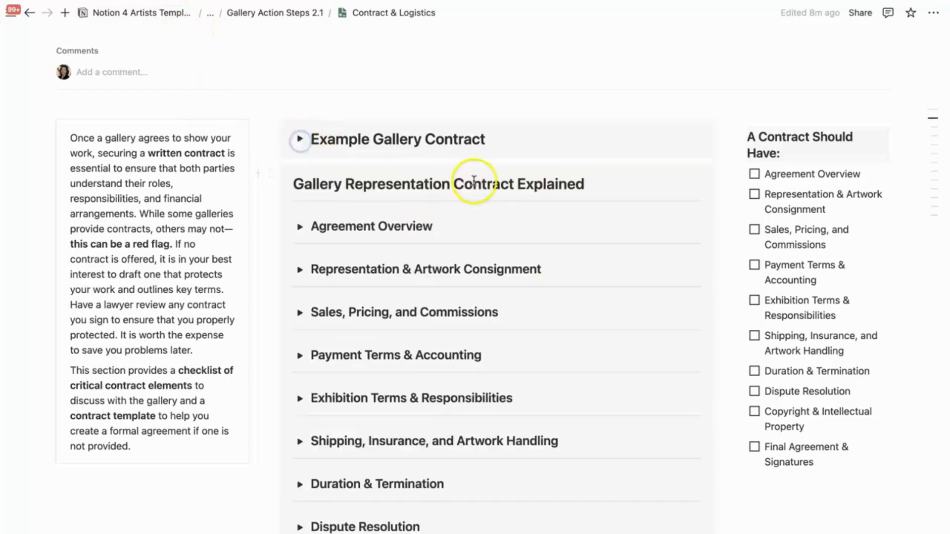
left_click(299, 227)
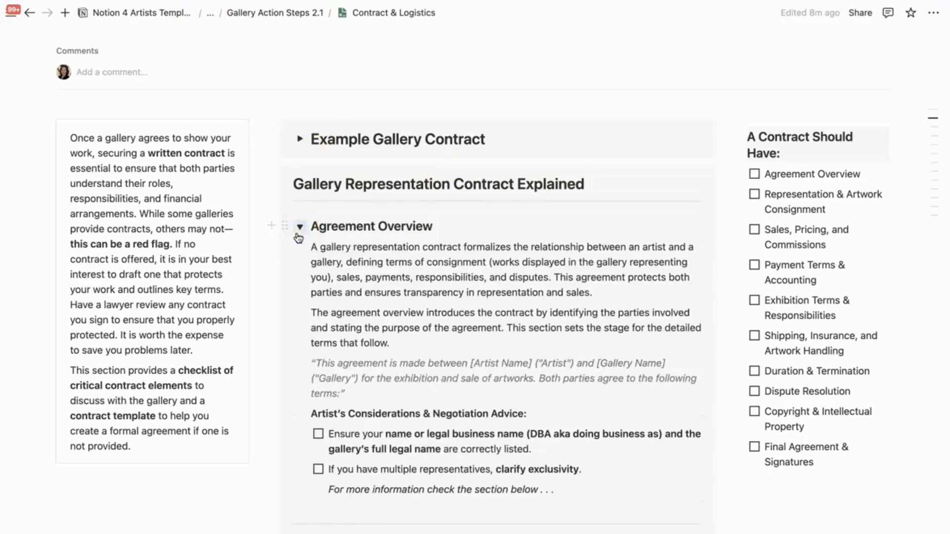
left_click(299, 229)
- Return to the Bonner David Galleries board and preview the Feeding your Gallery card, reviewing its production plan sections
left_click(35, 21)
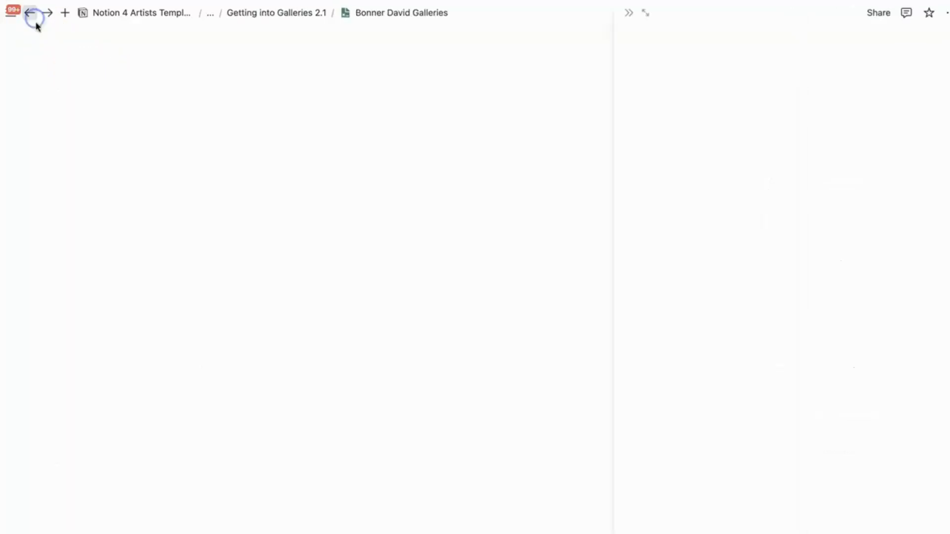
left_click(166, 304)
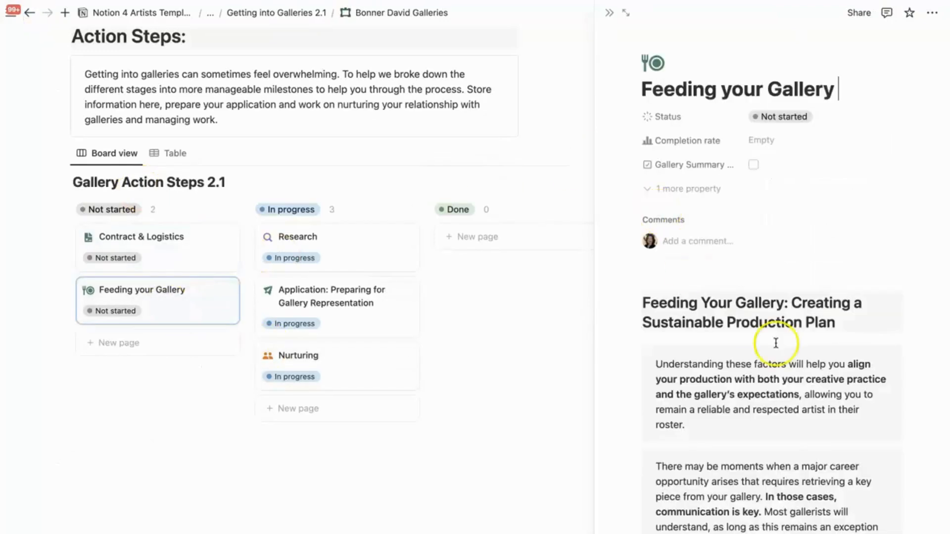
scroll(776, 339, "down", 10)
scroll(771, 349, "down", 4)
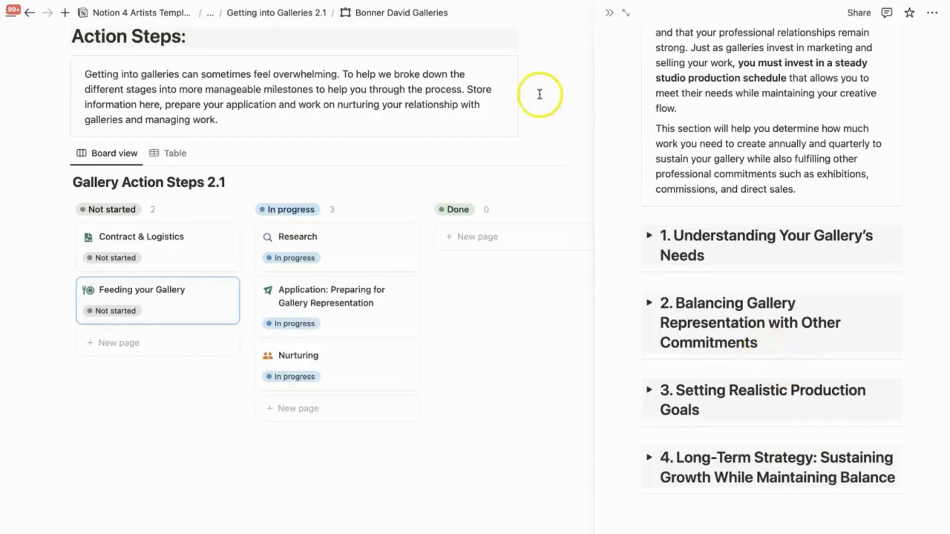
- Go back through the Getting into Galleries 2.1 database to the main Getting into Galleries page
left_click(299, 19)
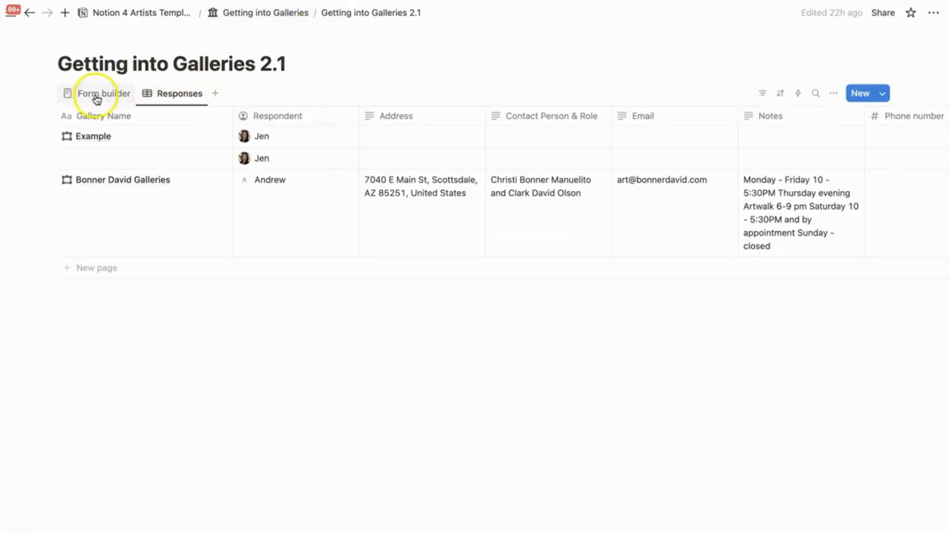
left_click(272, 13)
scroll(329, 201, "down", 3)
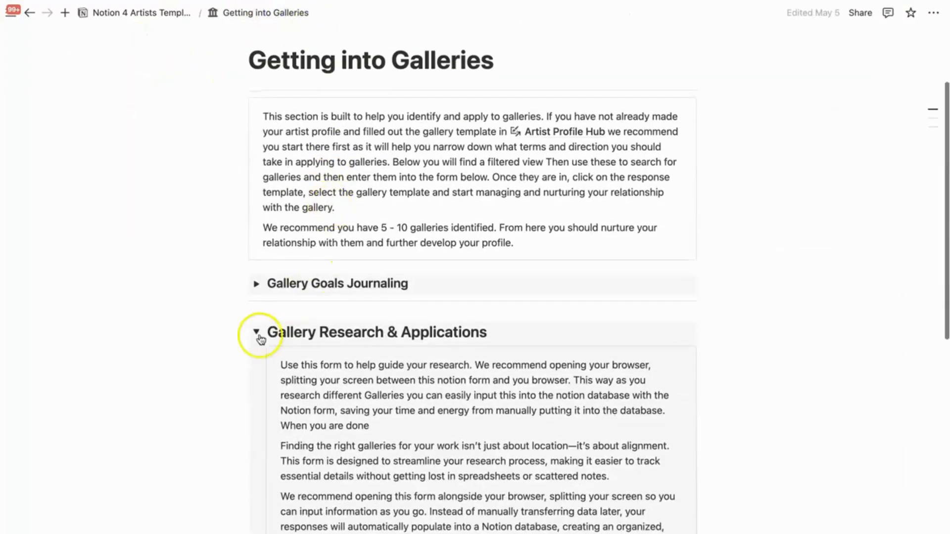
- Collapse Gallery Research & Applications, then expand Galleries at a Glance and compare its Current Galleries and Potential Galleries views
left_click(256, 337)
scroll(296, 341, "down", 2)
left_click(255, 305)
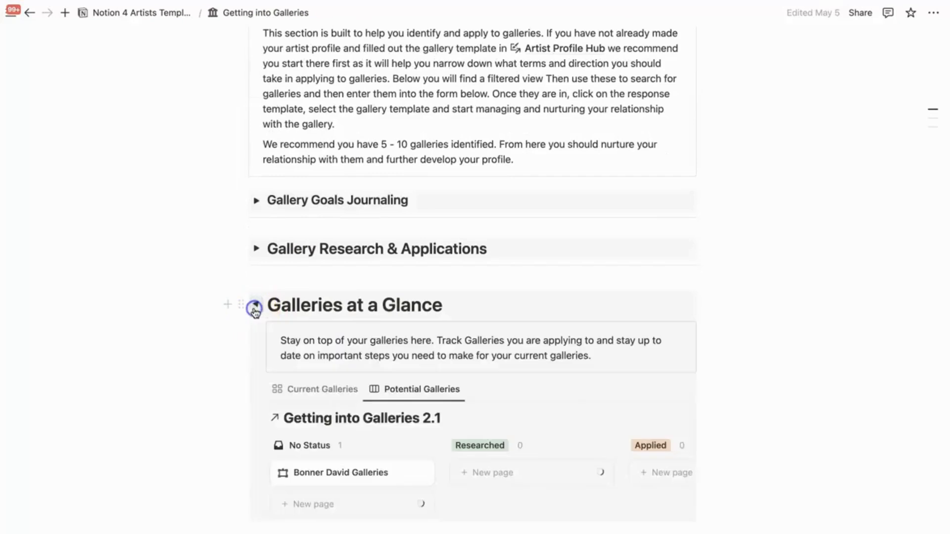
left_click(316, 390)
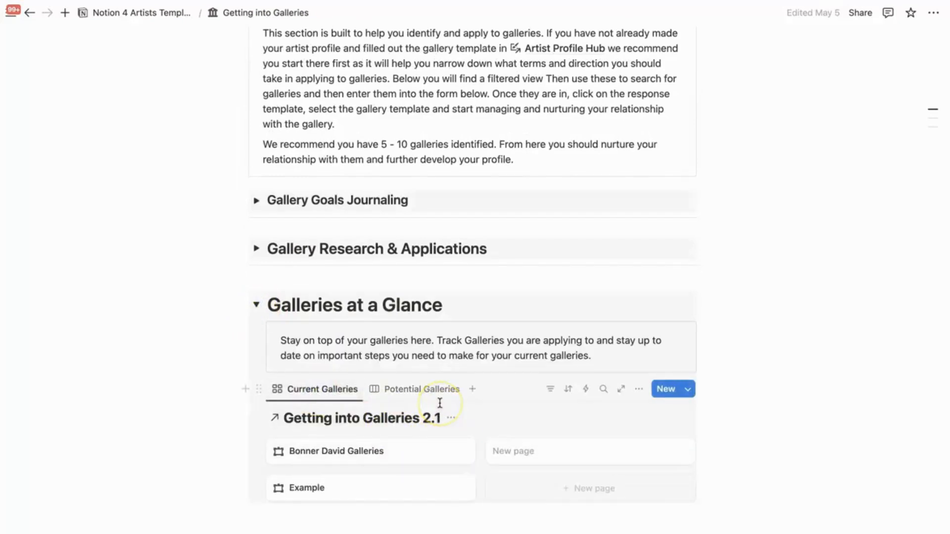
left_click(431, 389)
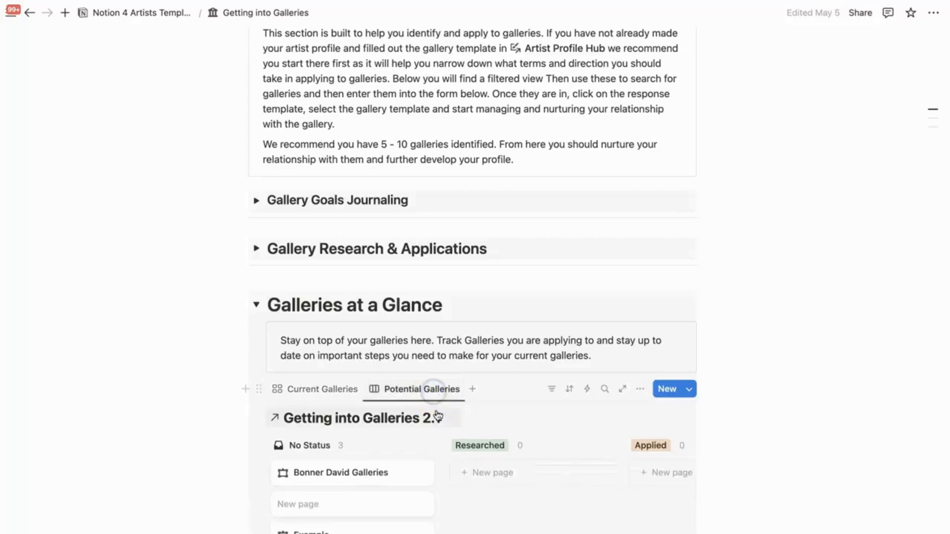
- Move the Bonner David Galleries card to Future Follow-up on the Potential Galleries board and view the Current Galleries list
scroll(457, 484, "right", 2)
left_click_drag(332, 480, 541, 456)
left_click_drag(484, 477, 559, 465)
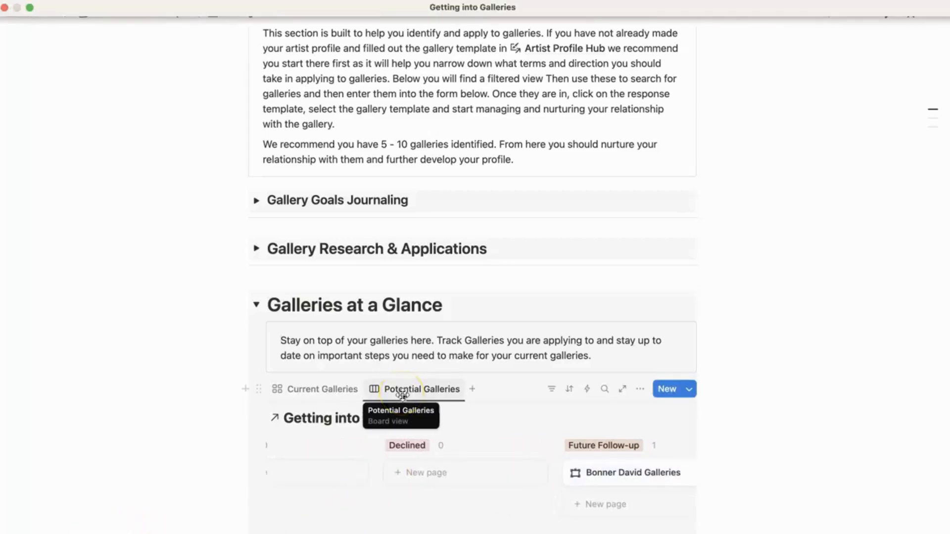
left_click(322, 389)
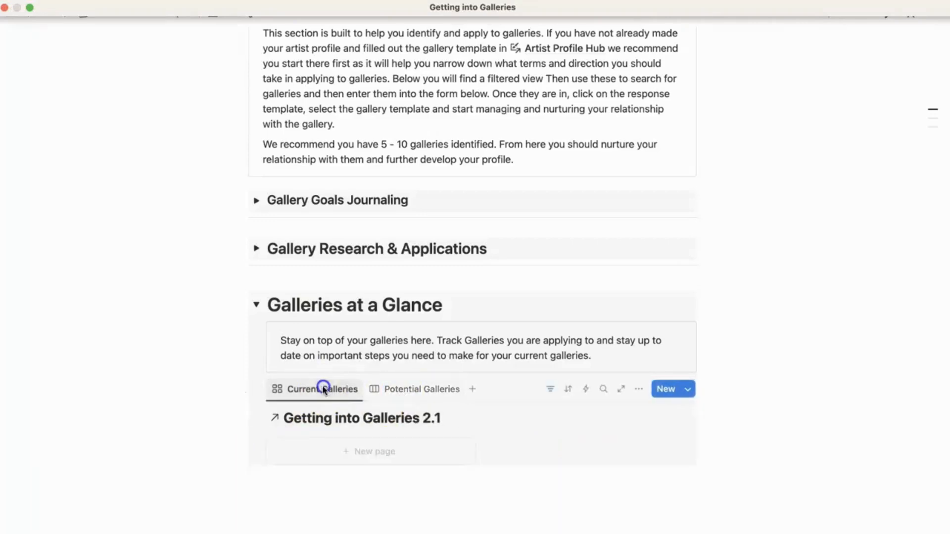
scroll(286, 430, "up", 5)
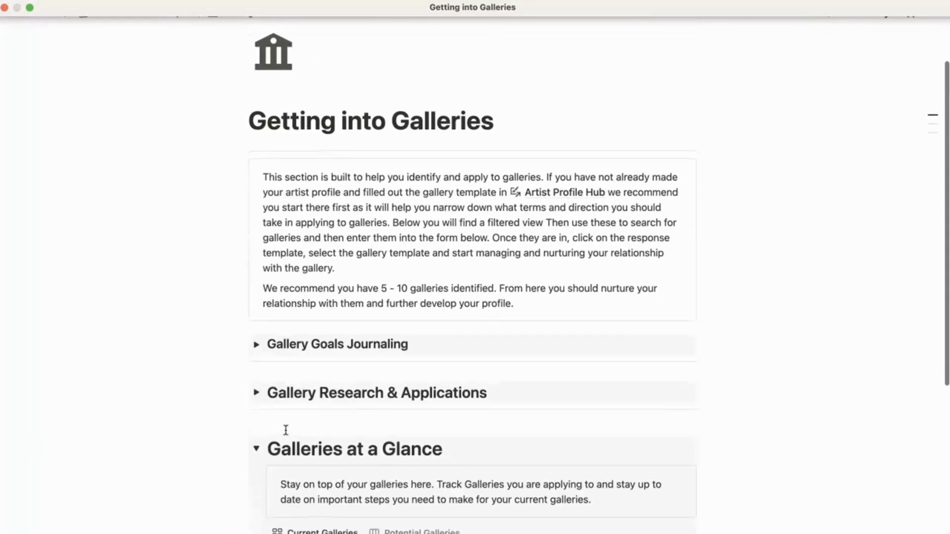